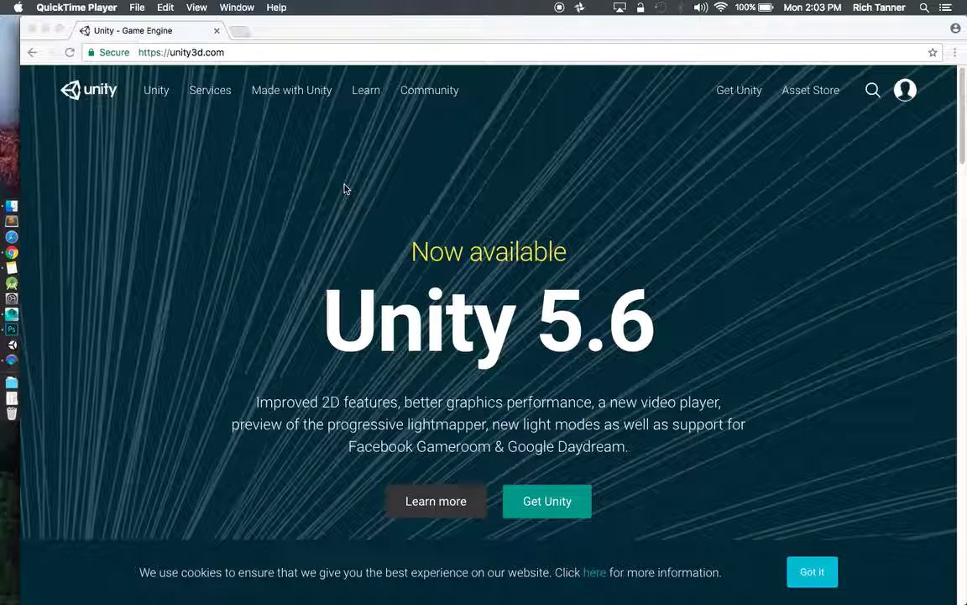
# Bring Chrome to the front on the unity3d.com home page with the Unity 5.6 banner.
pyautogui.click(392, 31)
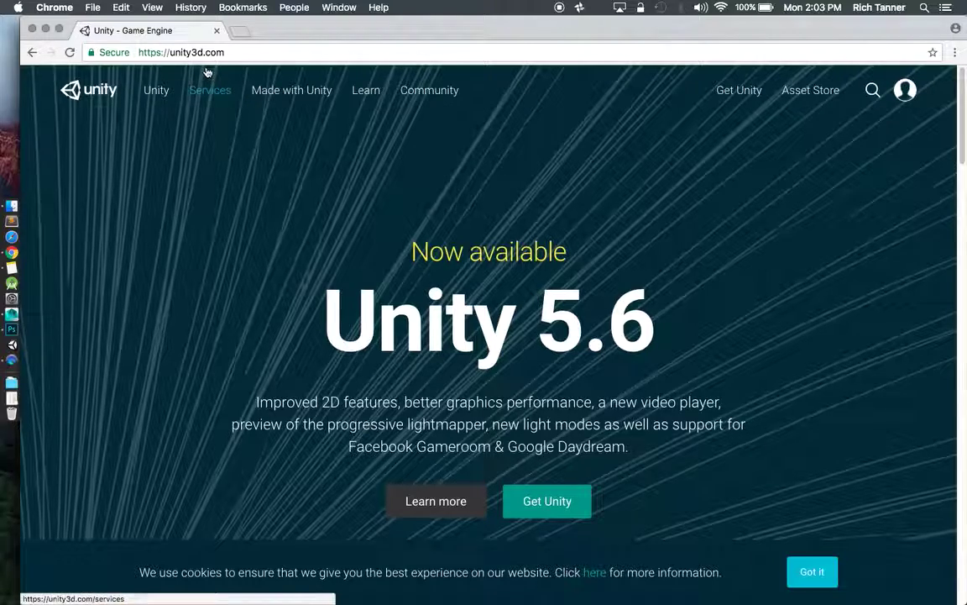
pyautogui.click(237, 52)
pyautogui.click(238, 52)
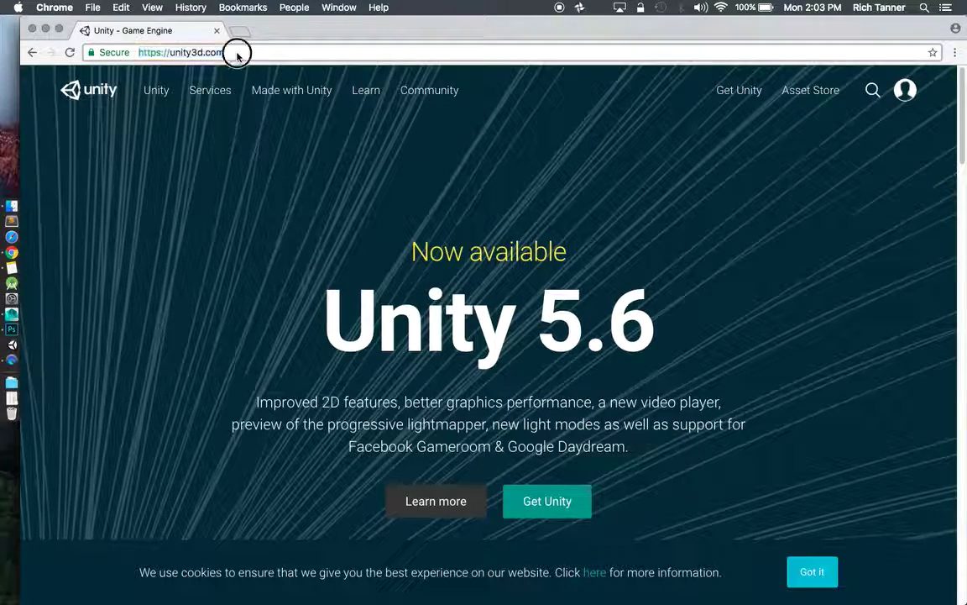
pyautogui.click(577, 168)
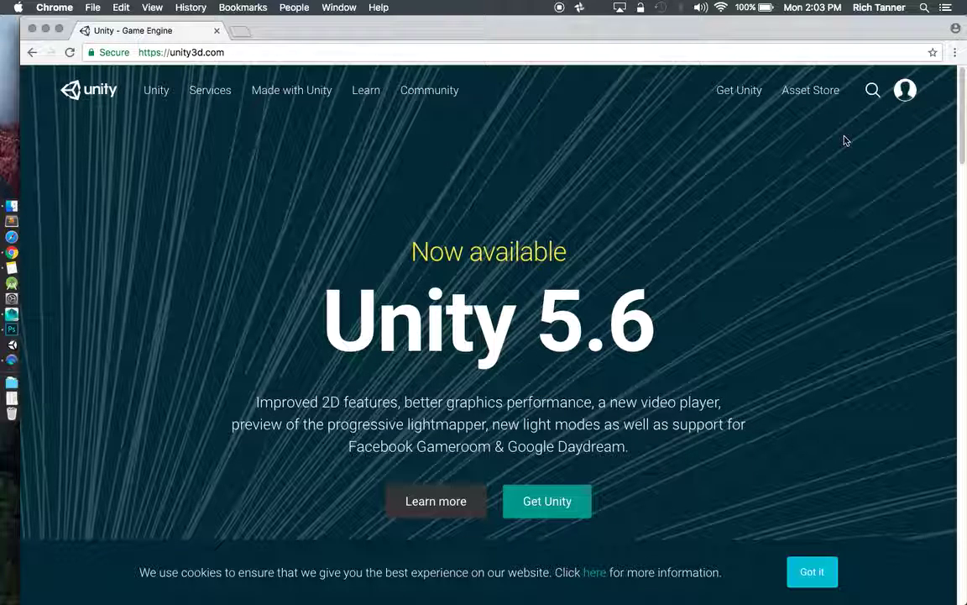
# Log in to Unity ID from the profile menu using the account e-mail and password.
pyautogui.click(906, 98)
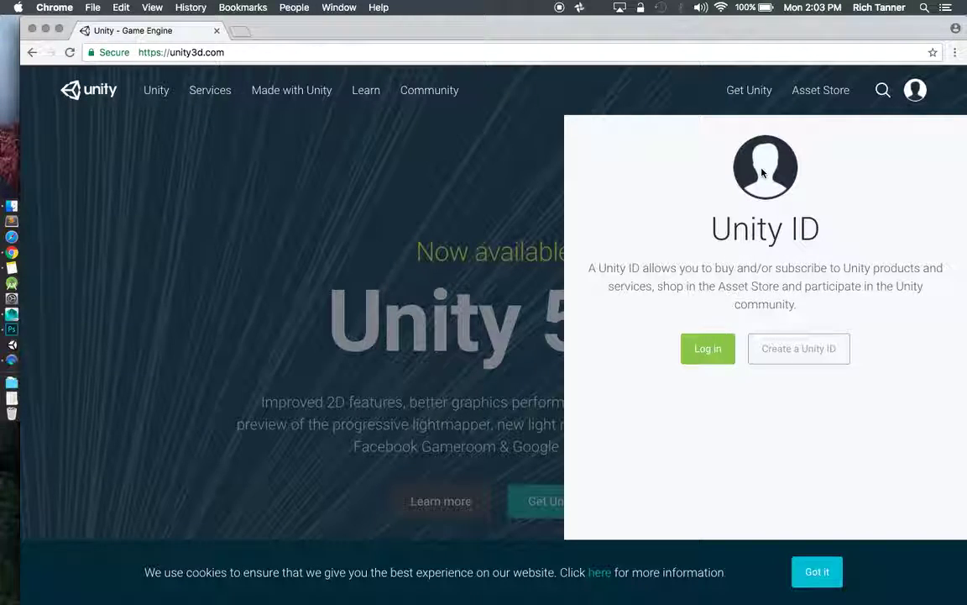
pyautogui.click(709, 356)
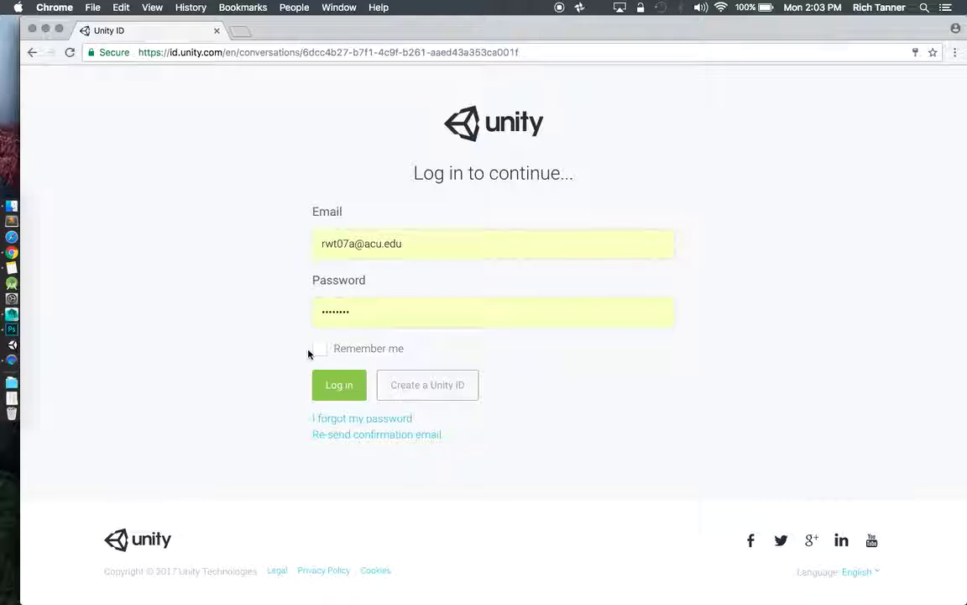
pyautogui.click(333, 385)
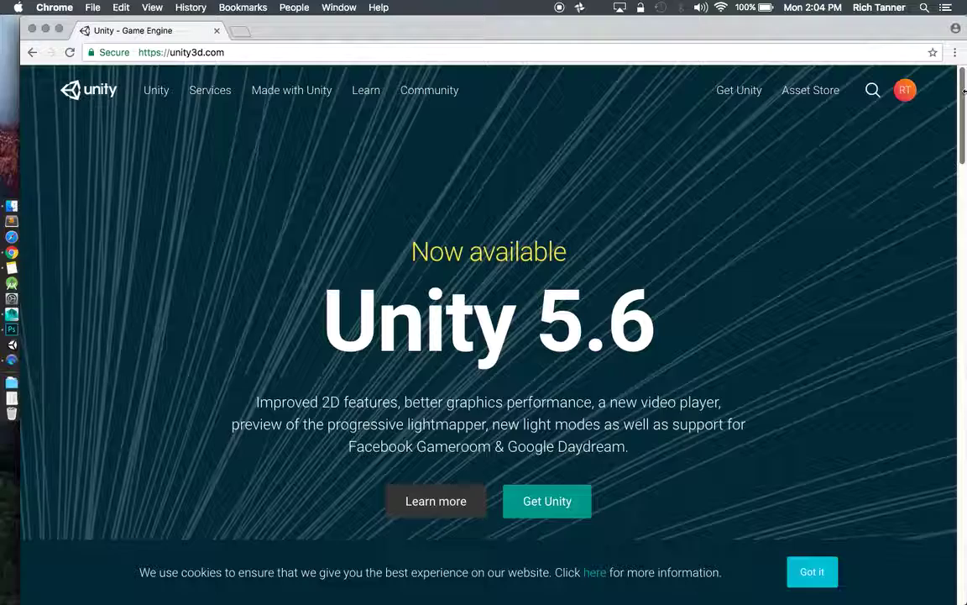
# Add a new organization named 'Youtube Demo' from the account's Organizations list.
pyautogui.moveTo(965, 93)
pyautogui.mouseDown()
pyautogui.moveTo(964, 167)
pyautogui.moveTo(963, 86)
pyautogui.mouseUp()
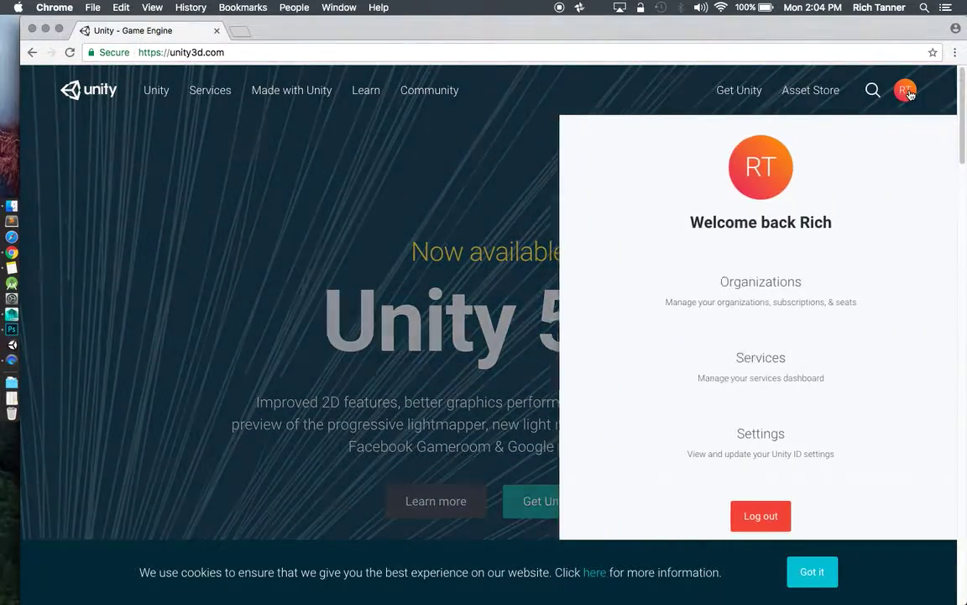
pyautogui.click(906, 90)
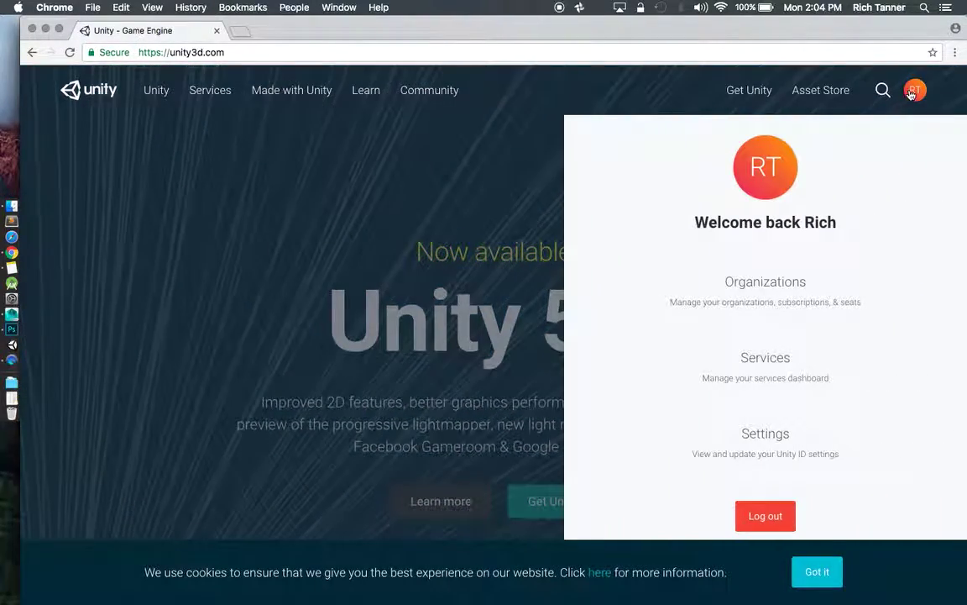
pyautogui.click(771, 290)
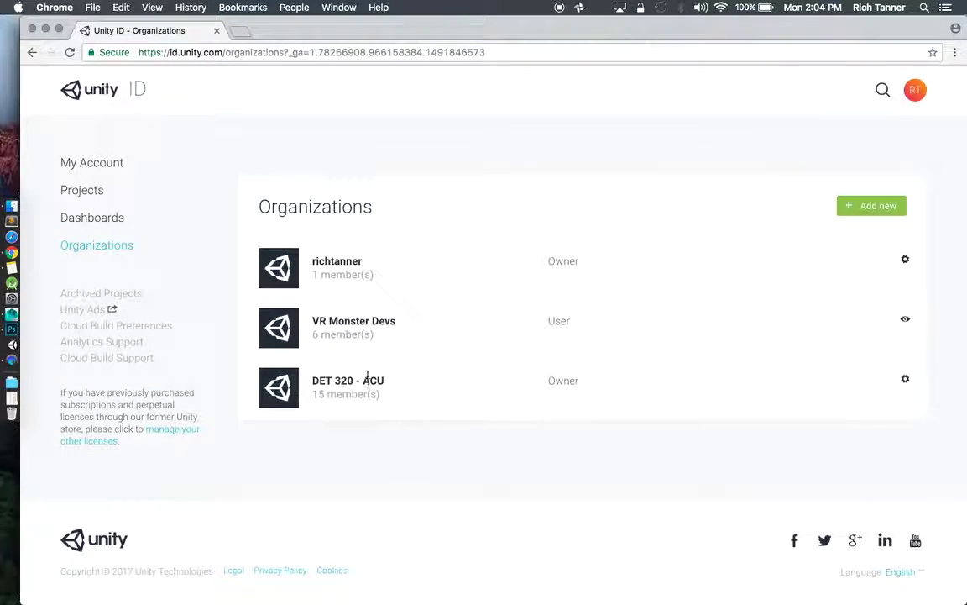
pyautogui.click(858, 210)
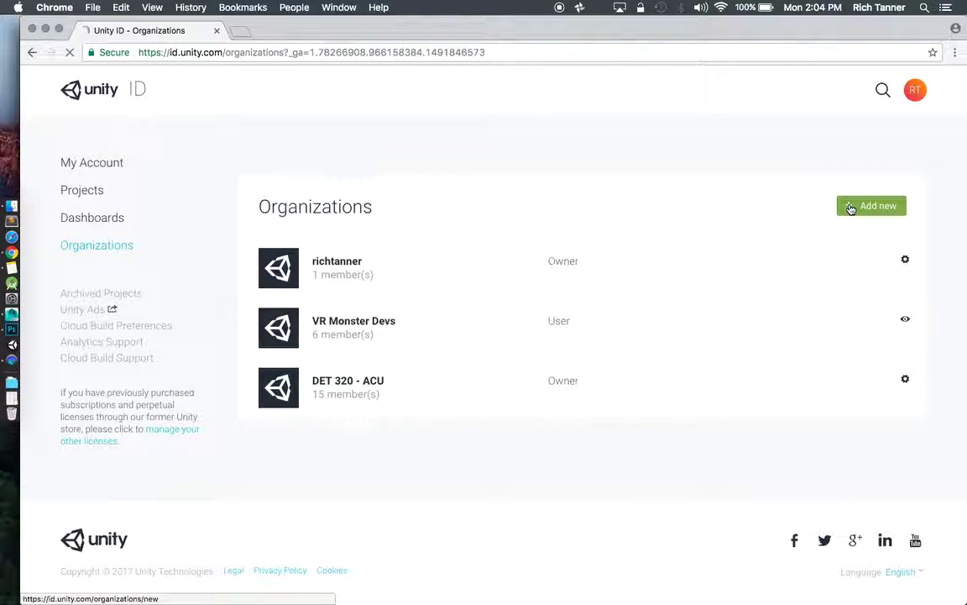
pyautogui.click(286, 287)
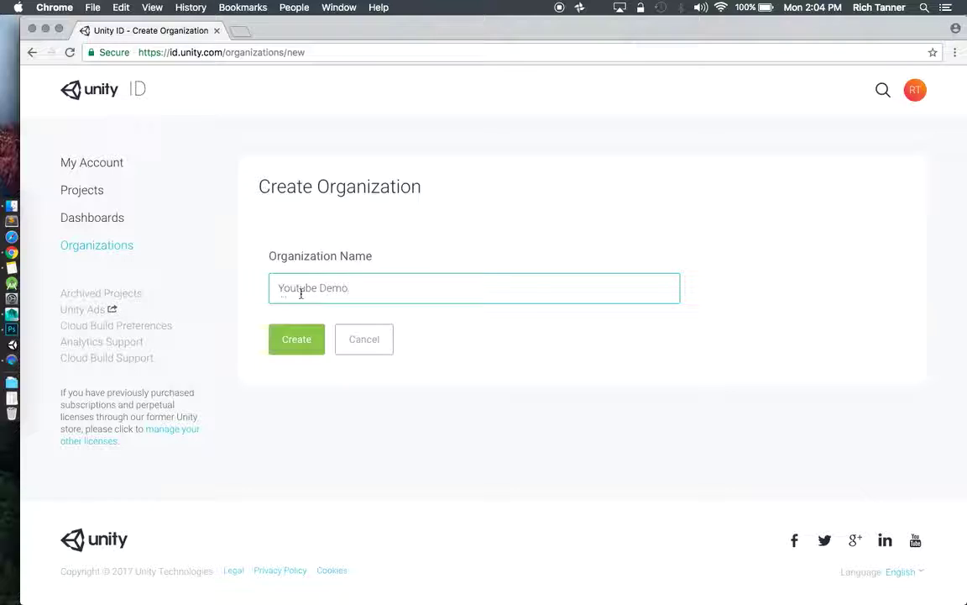
pyautogui.click(300, 338)
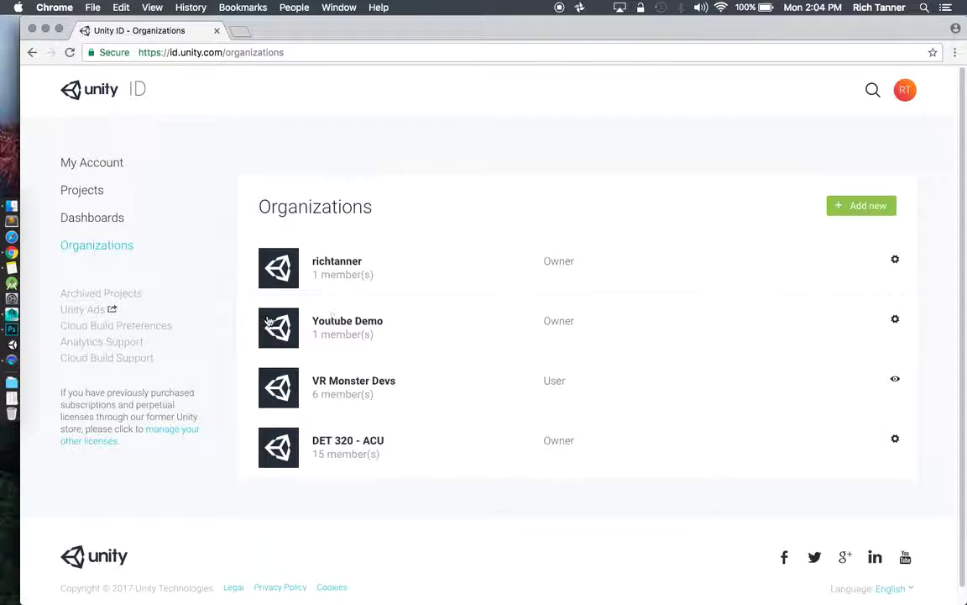
# Open the Youtube Demo organization page and its See all Members & Groups list.
pyautogui.click(299, 322)
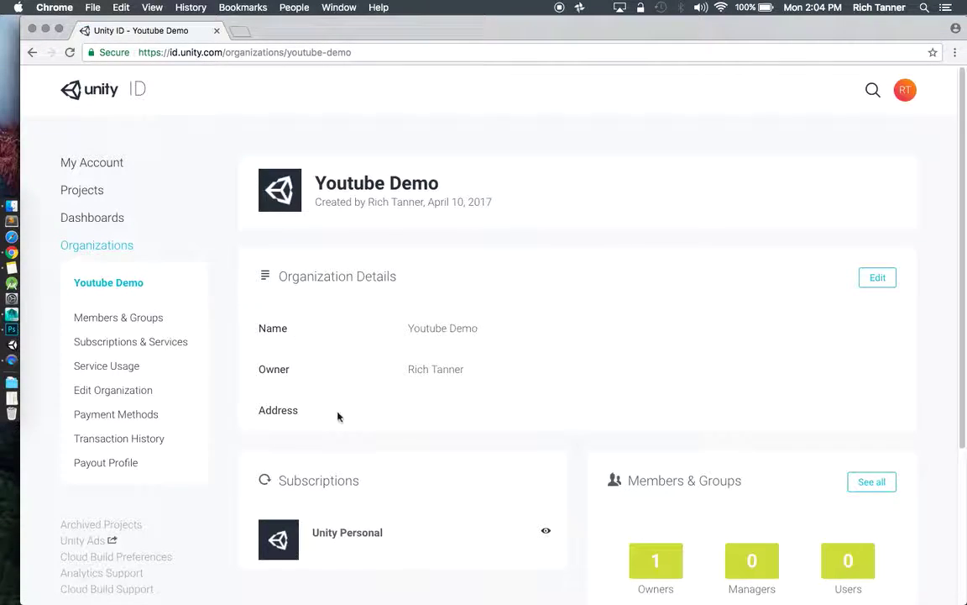
pyautogui.scroll(-5, 402, 367)
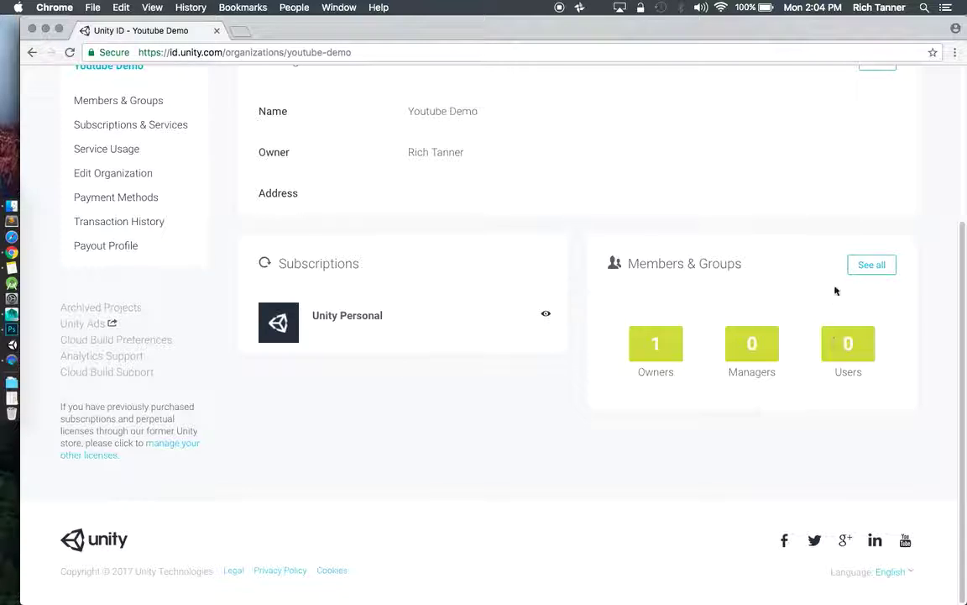
pyautogui.scroll(2, 772, 300)
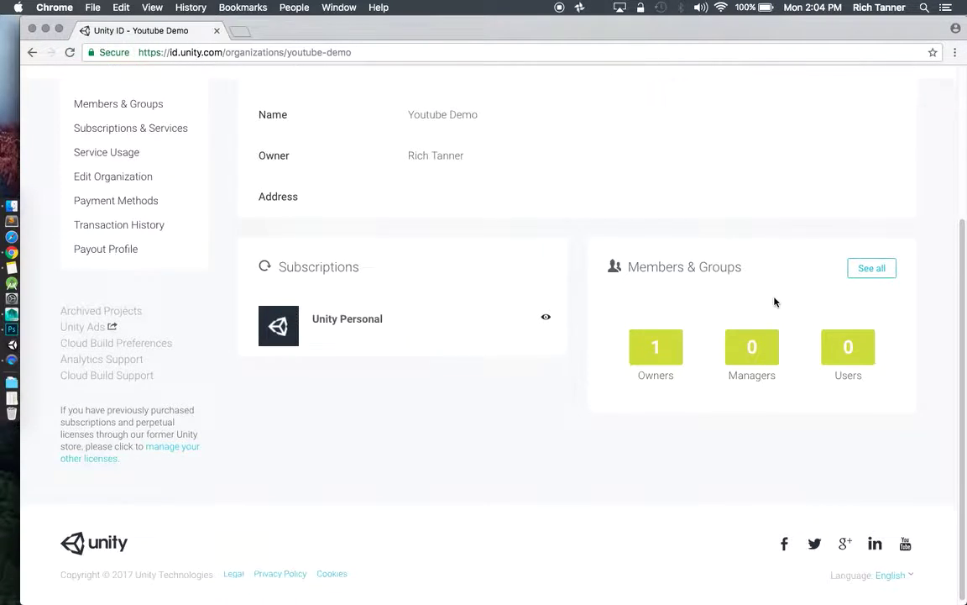
pyautogui.scroll(4, 774, 301)
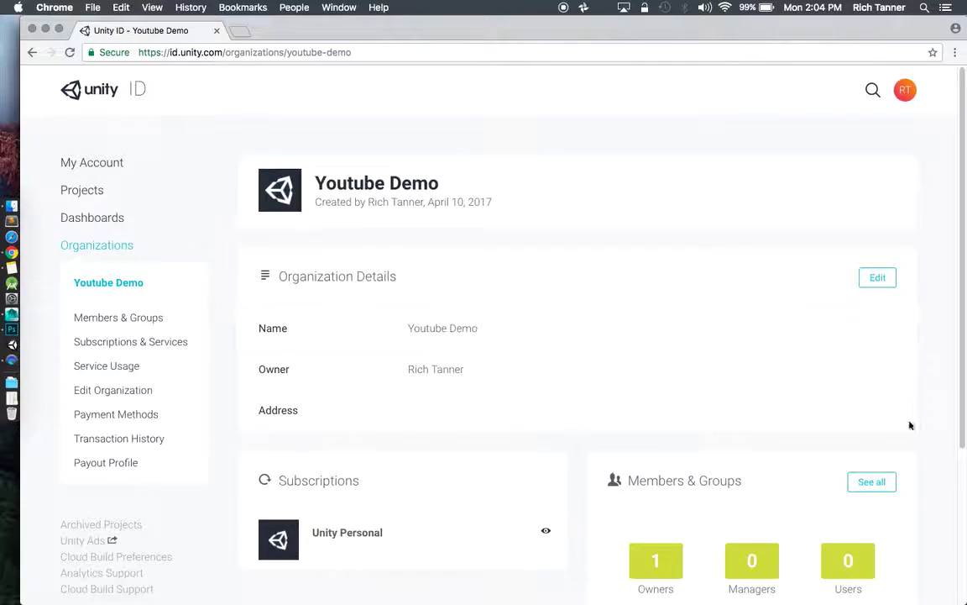
pyautogui.scroll(-3, 625, 449)
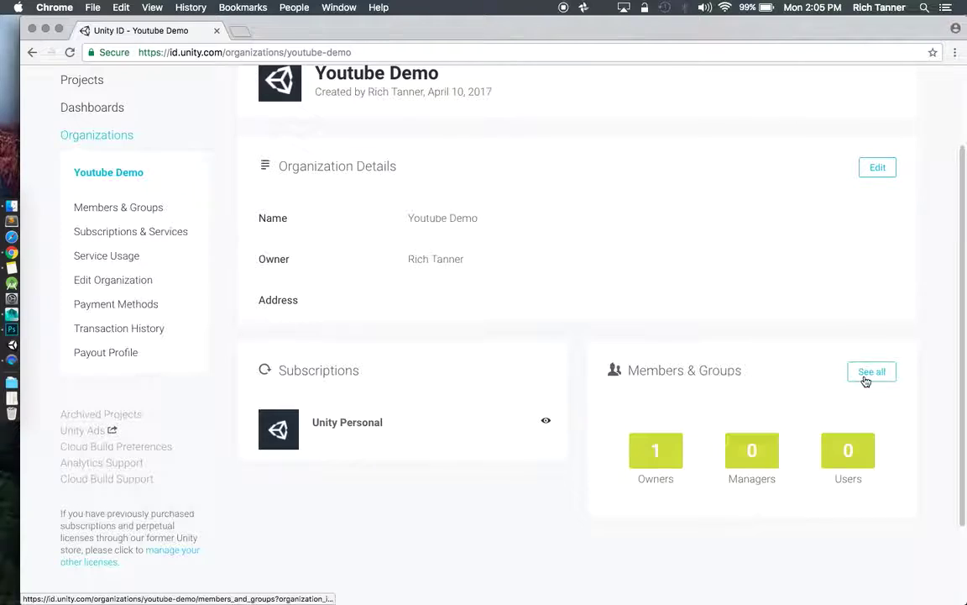
pyautogui.click(861, 380)
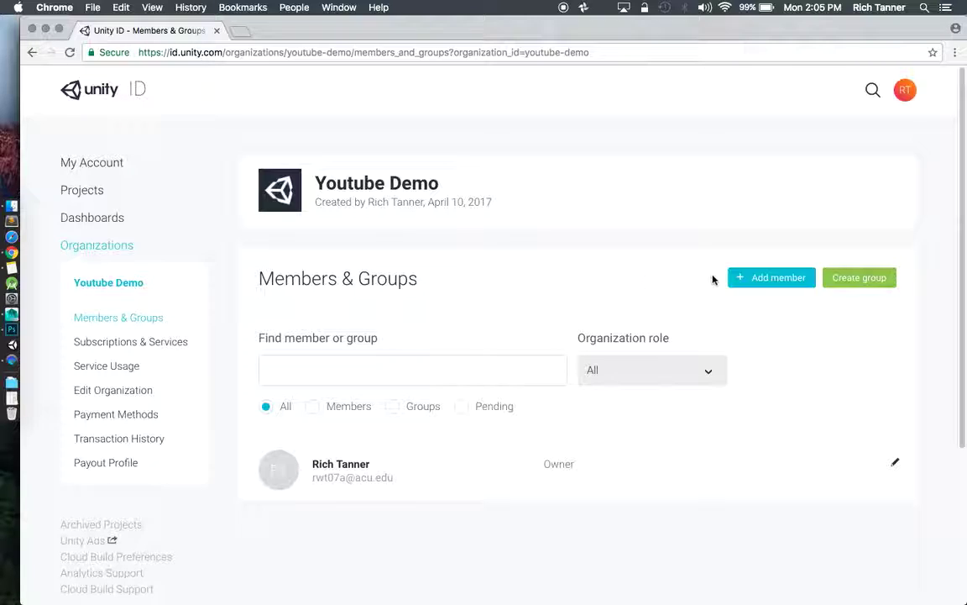
# Add the second account by its e-mail address to Youtube Demo, keeping the Users role.
pyautogui.click(760, 277)
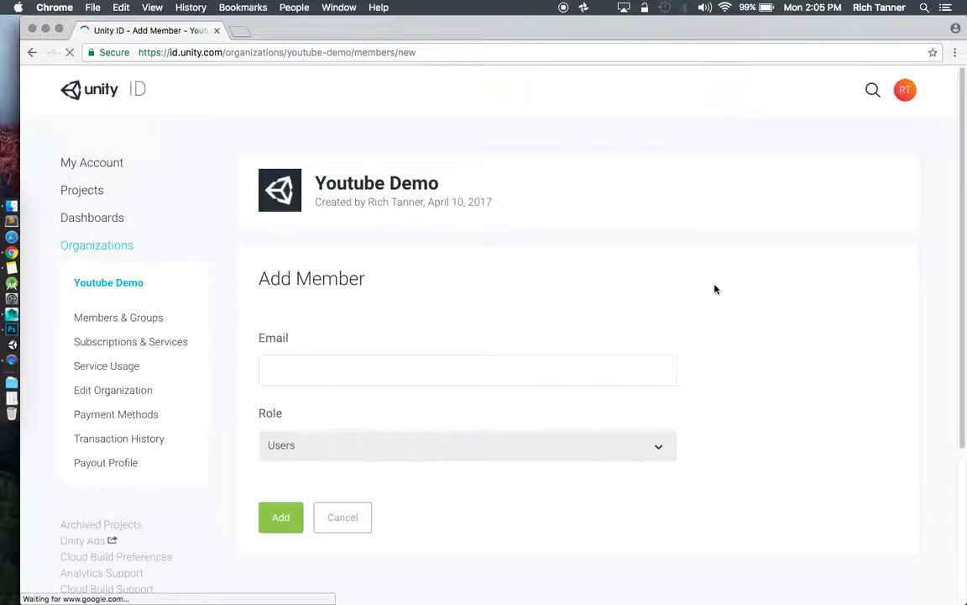
pyautogui.click(374, 366)
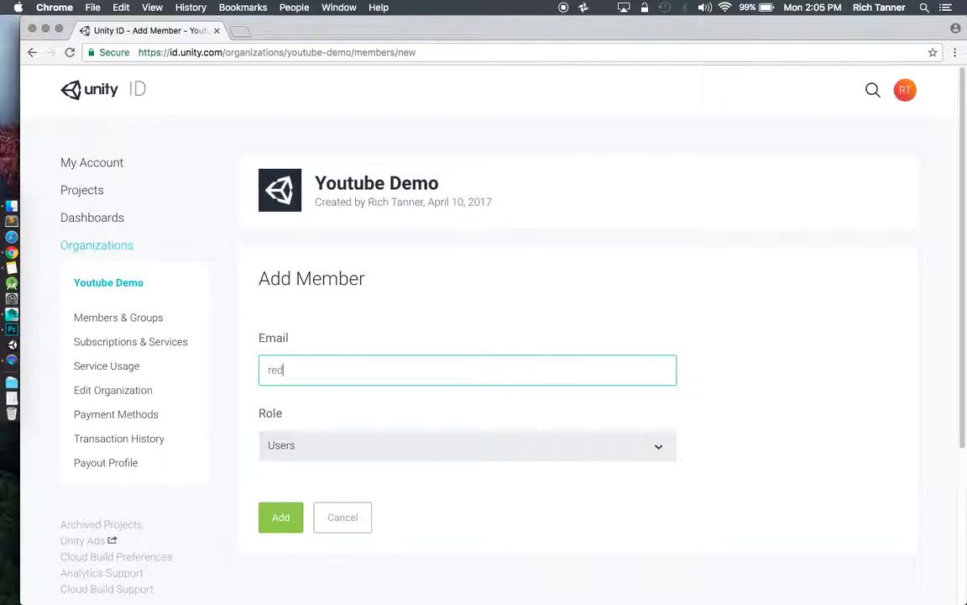
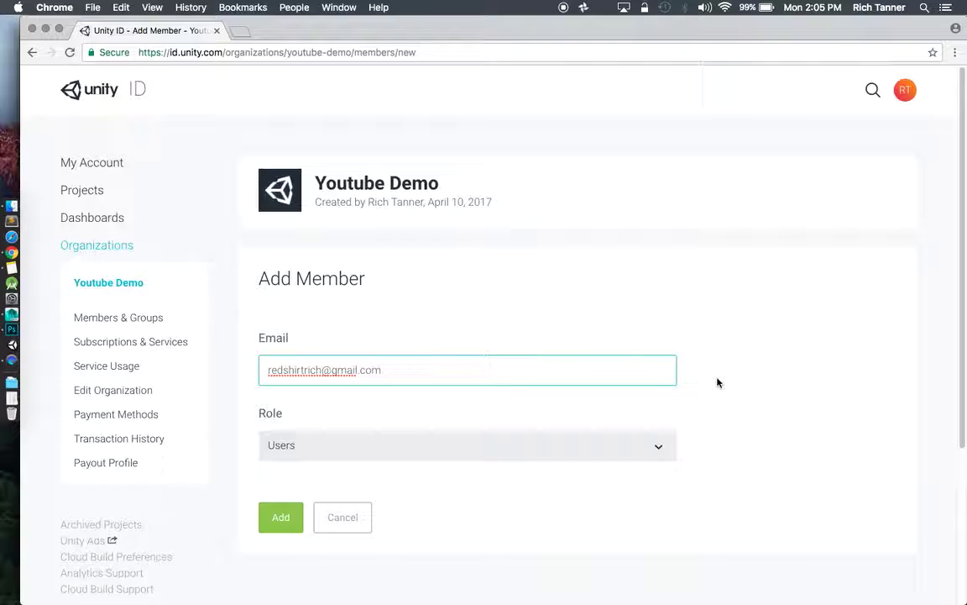
pyautogui.scroll(-1, 684, 400)
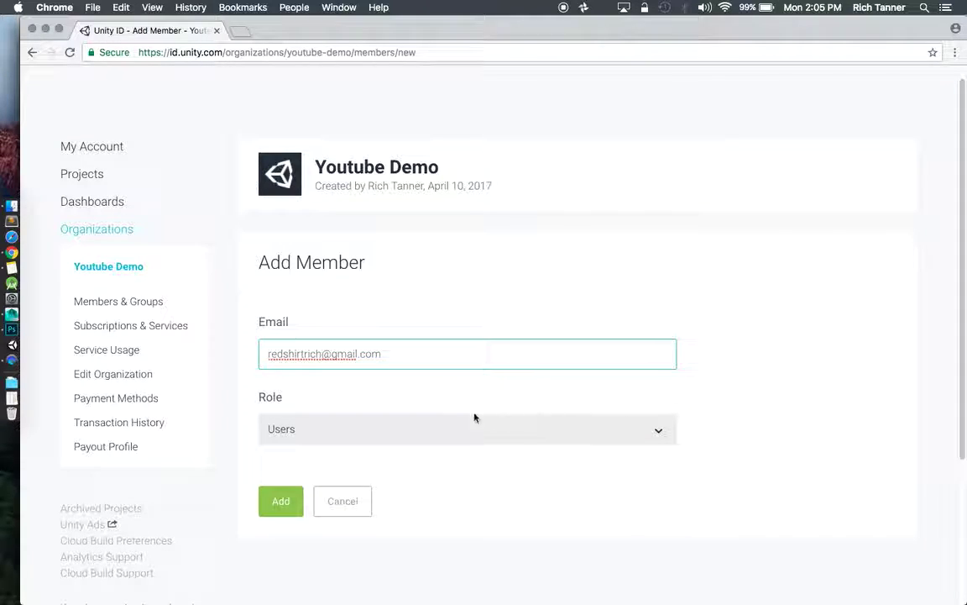
pyautogui.click(659, 434)
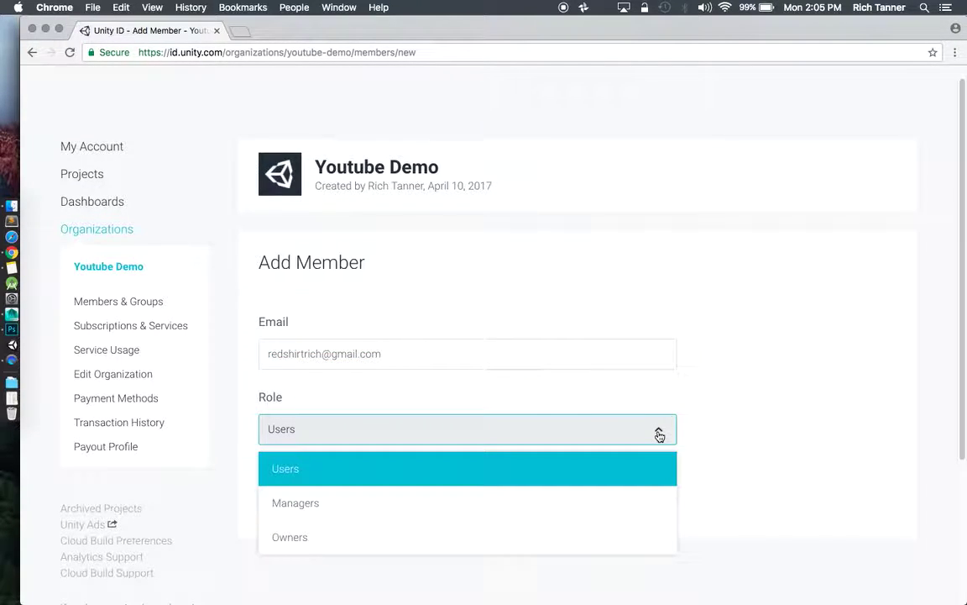
pyautogui.click(659, 434)
pyautogui.click(277, 502)
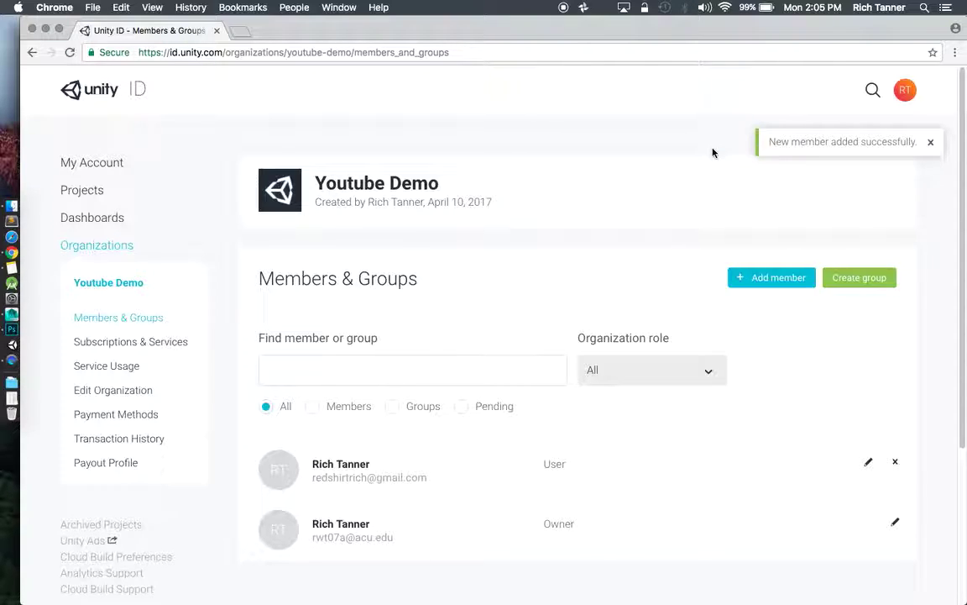
pyautogui.scroll(-2, 449, 356)
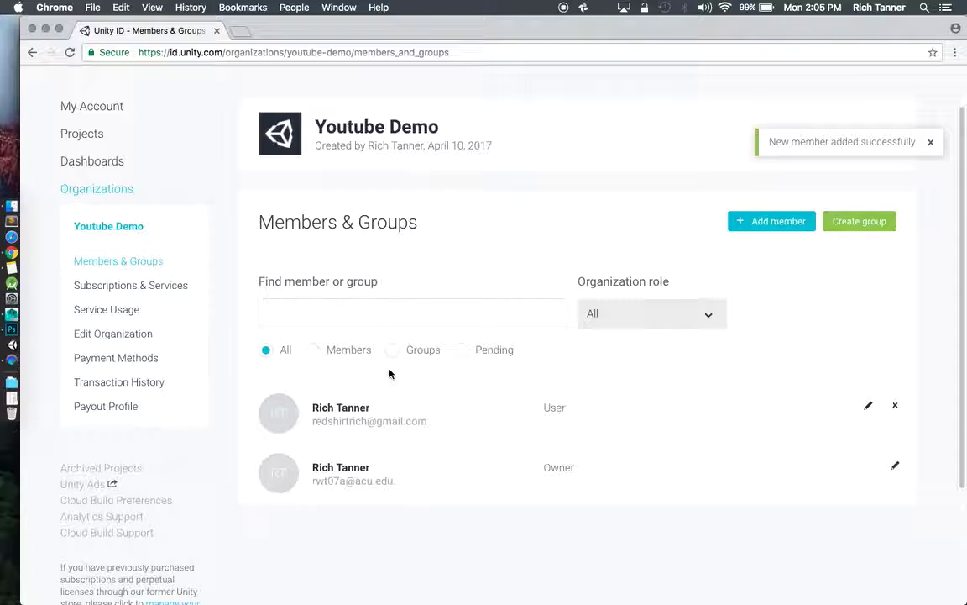
pyautogui.scroll(2, 430, 222)
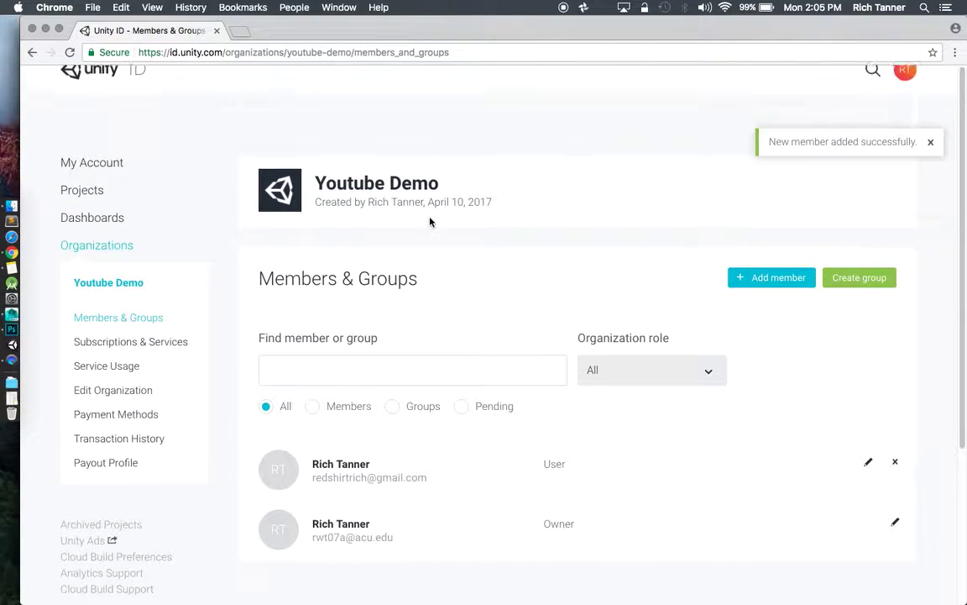
# Dismiss the member-added notice and launch Unity from system search.
pyautogui.click(931, 142)
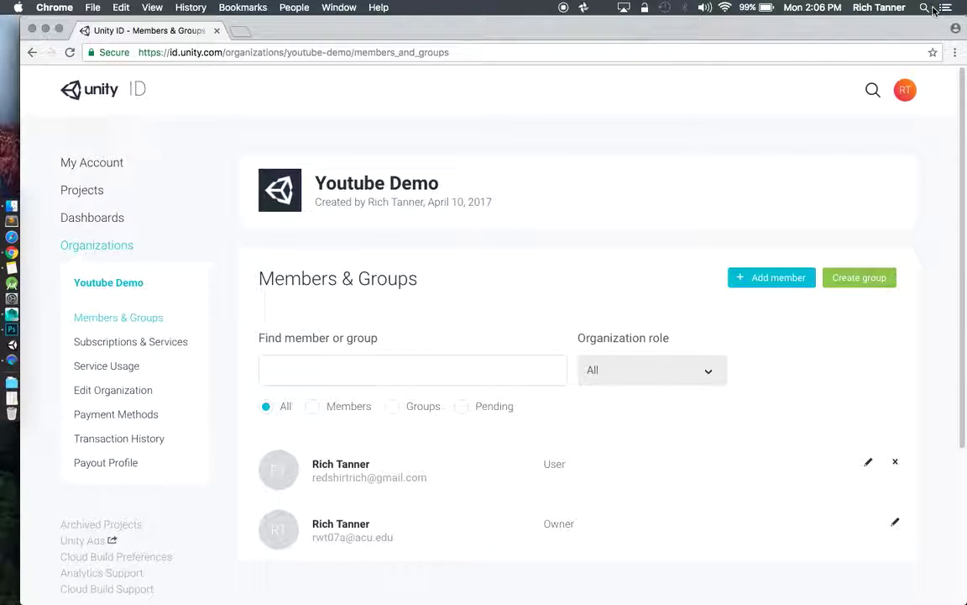
pyautogui.press('super+space')
pyautogui.write('unity')
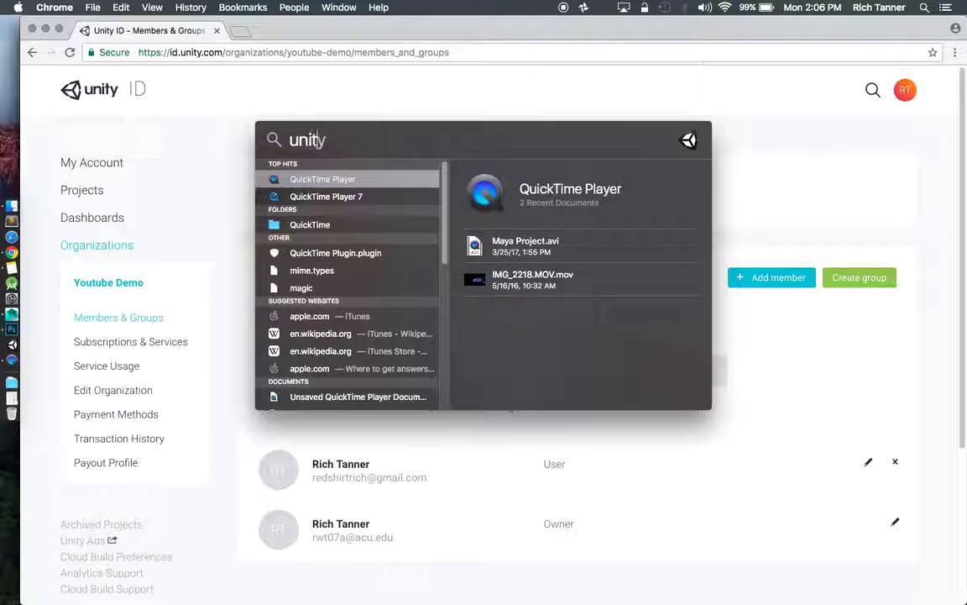
pyautogui.press('Return')
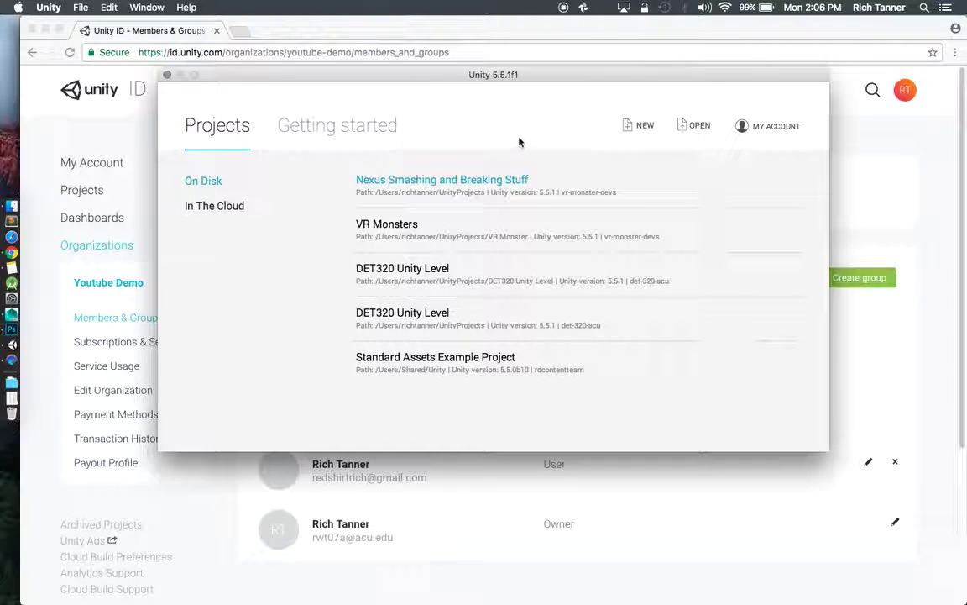
# Begin a new 3D project named 'Youtube Demo Project' with Unity Analytics turned off.
pyautogui.click(627, 128)
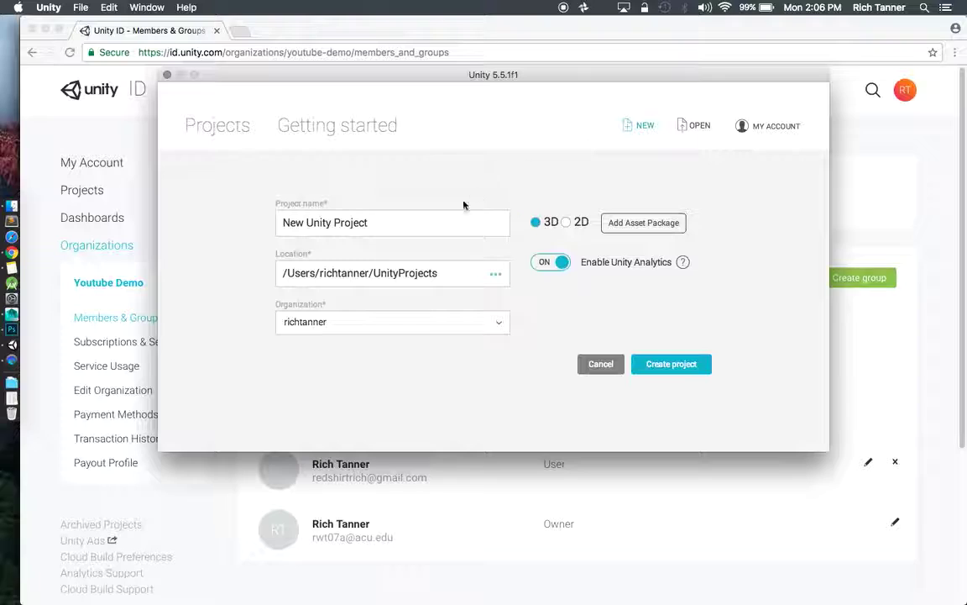
pyautogui.click(561, 266)
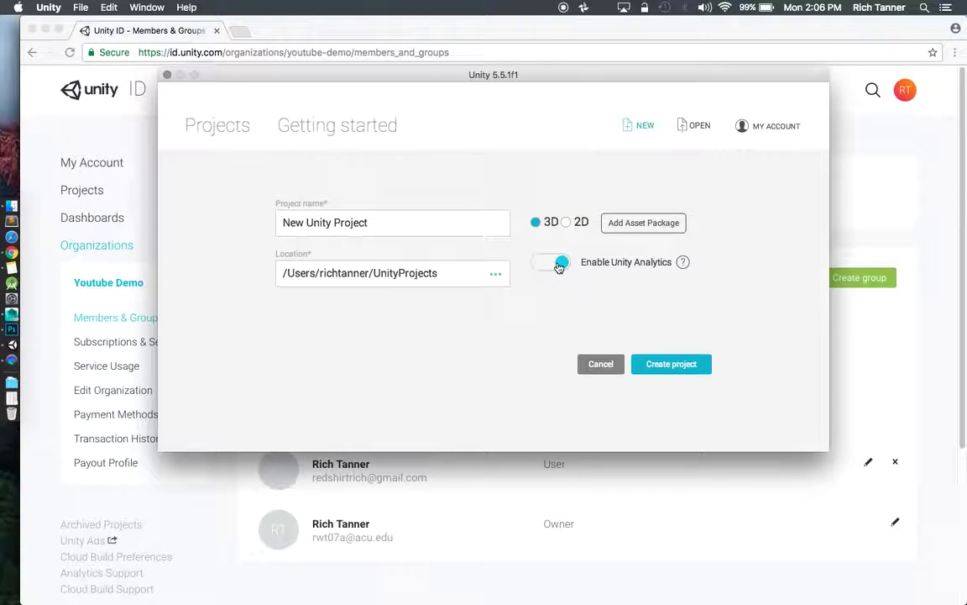
pyautogui.click(394, 229)
pyautogui.tripleClick(394, 229)
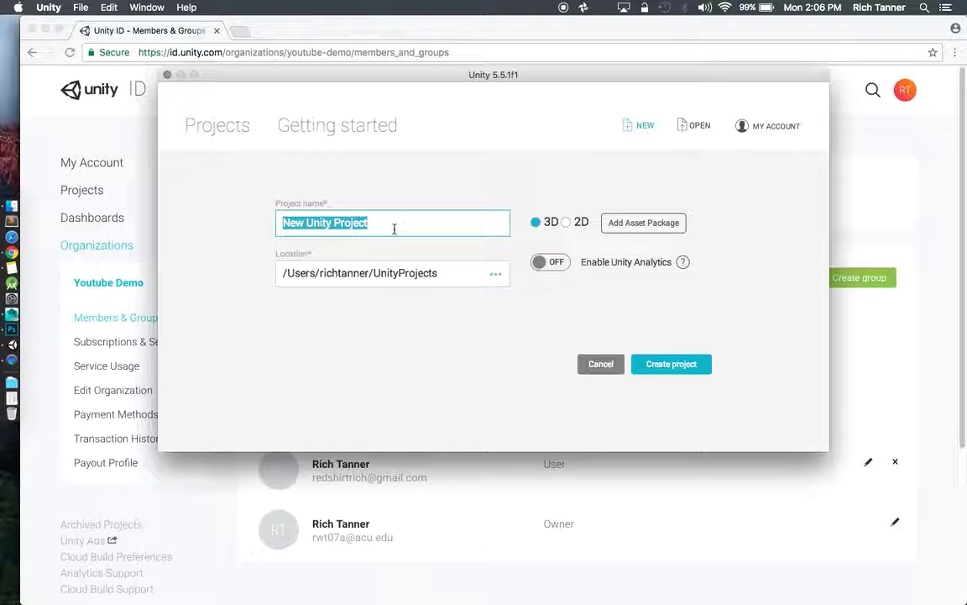
pyautogui.write('Youtub')
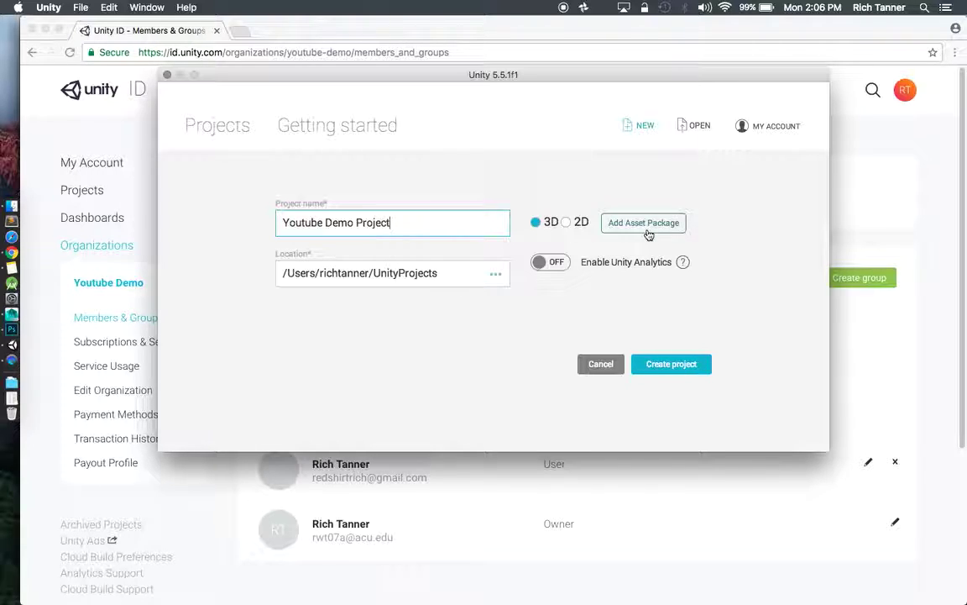
# Create Youtube Demo Project, then select the Untitled scene with the Inspector showing.
pyautogui.click(655, 363)
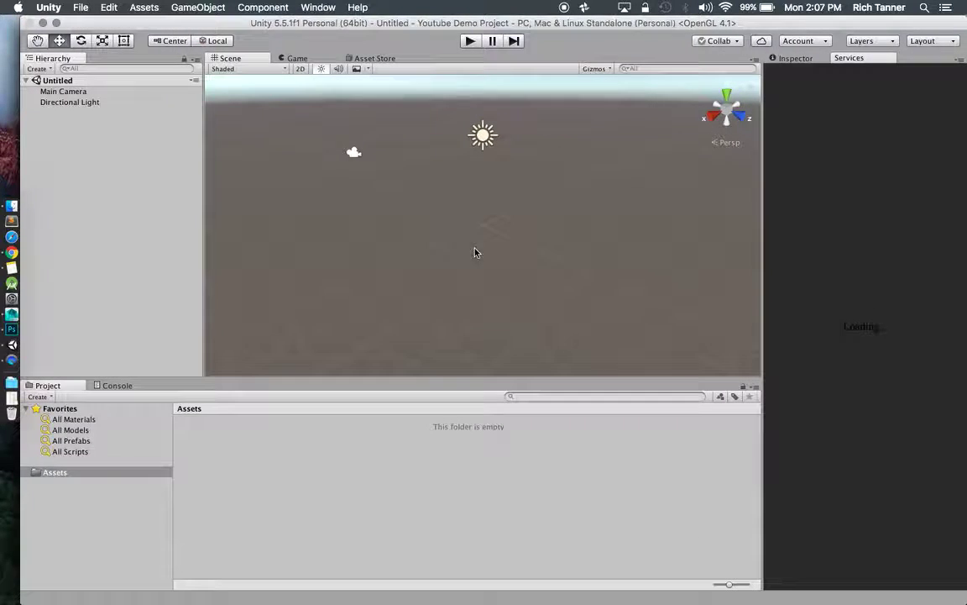
pyautogui.click(811, 62)
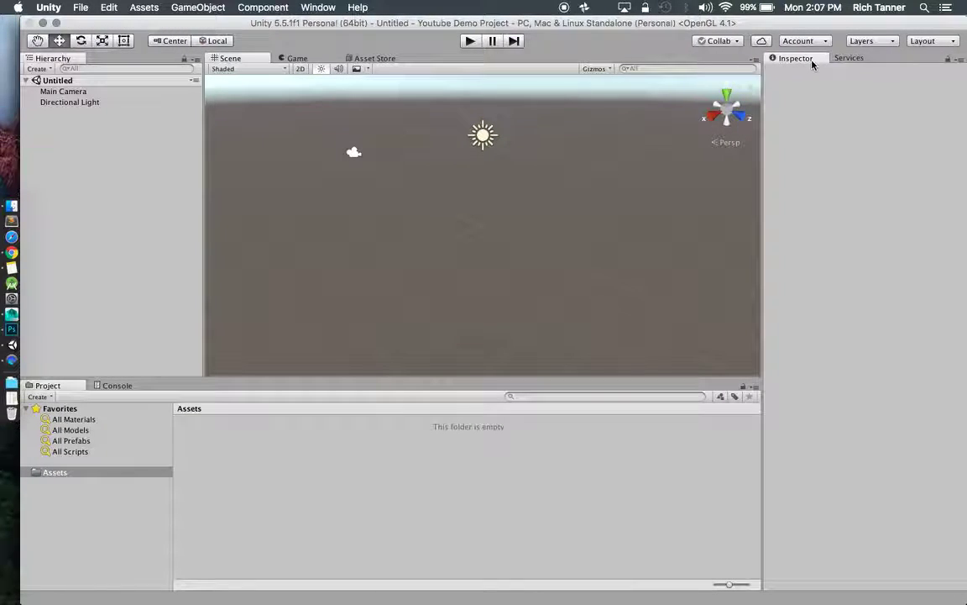
pyautogui.click(58, 81)
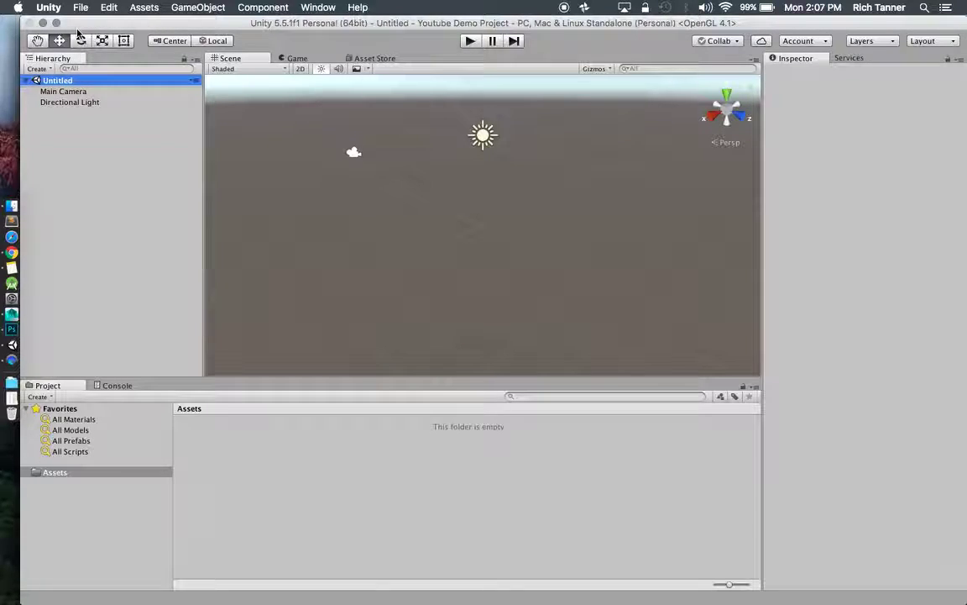
# Add a Plane to the scene from GameObject > 3D Object.
pyautogui.click(180, 8)
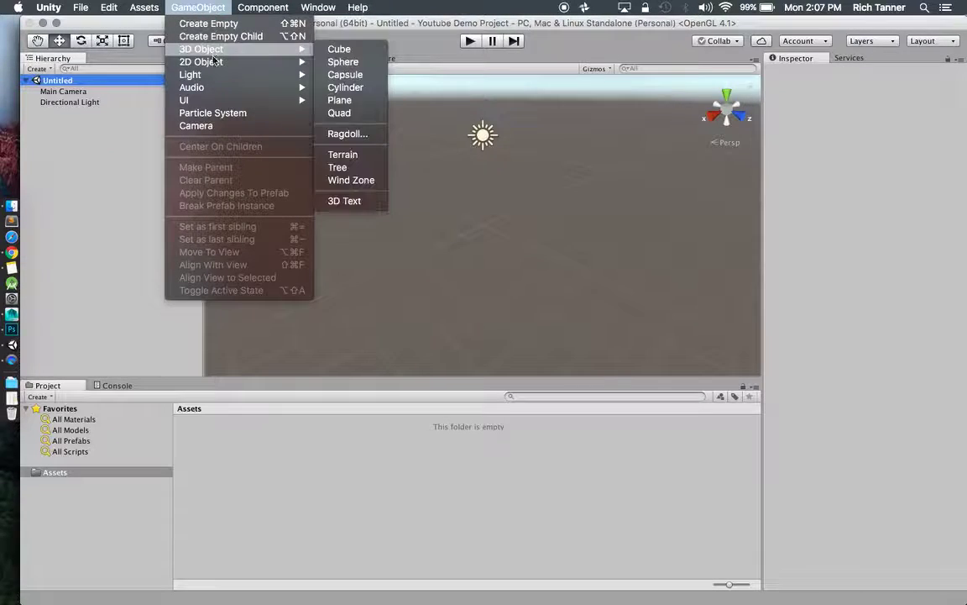
pyautogui.moveTo(219, 57)
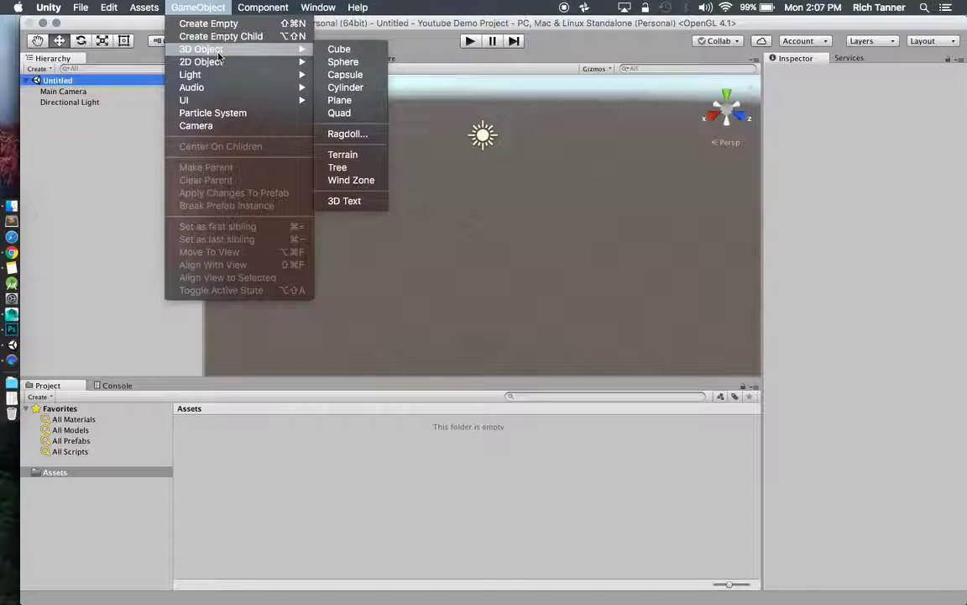
pyautogui.click(354, 100)
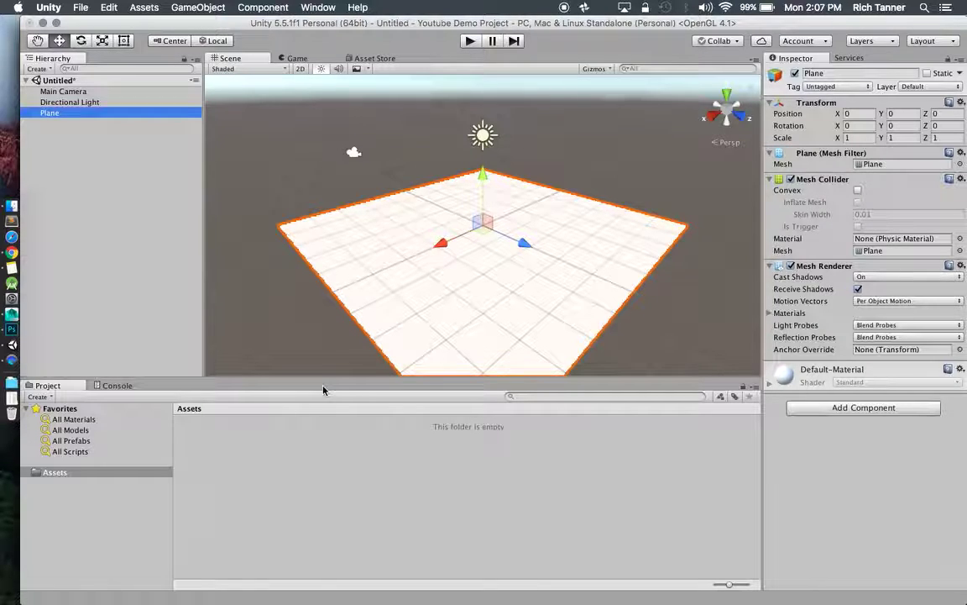
# Rename the plane to GroundPlane in the Inspector.
pyautogui.click(842, 74)
pyautogui.write('Groun')
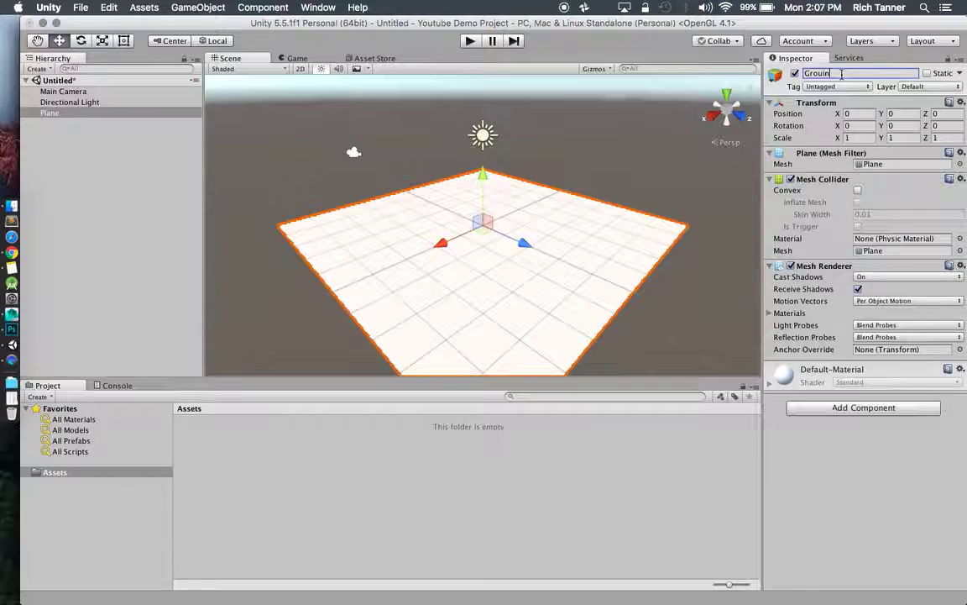
pyautogui.press('BackSpace')
pyautogui.press('BackSpace')
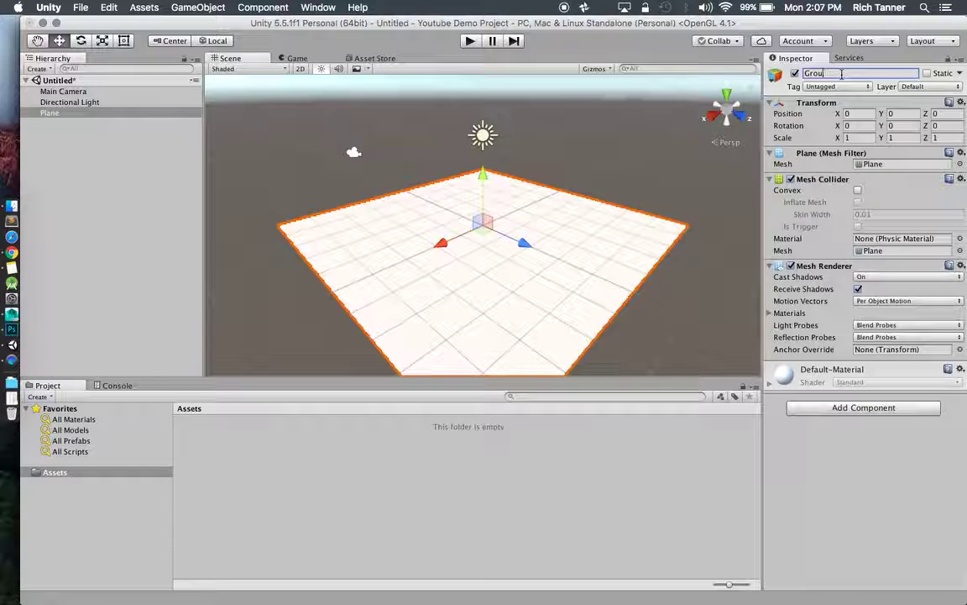
pyautogui.write('ndPlane')
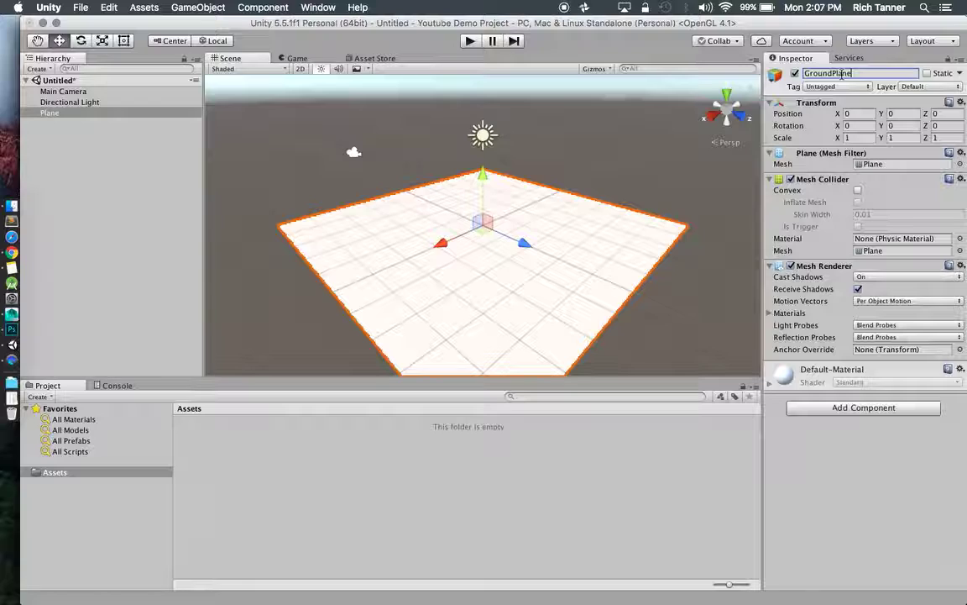
pyautogui.press('Return')
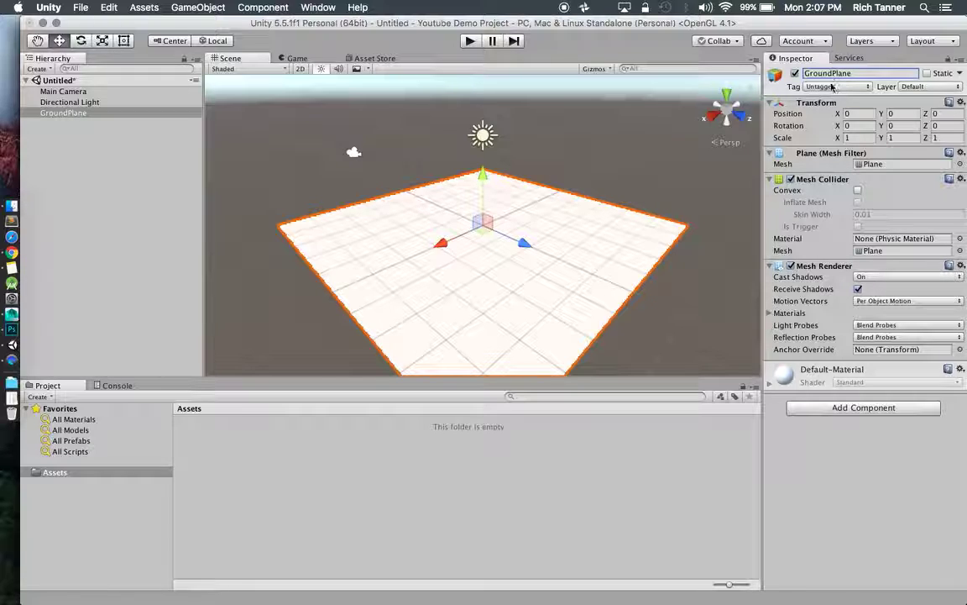
# Set GroundPlane's Transform scale to X 20, Y 1, Z 20.
pyautogui.click(855, 138)
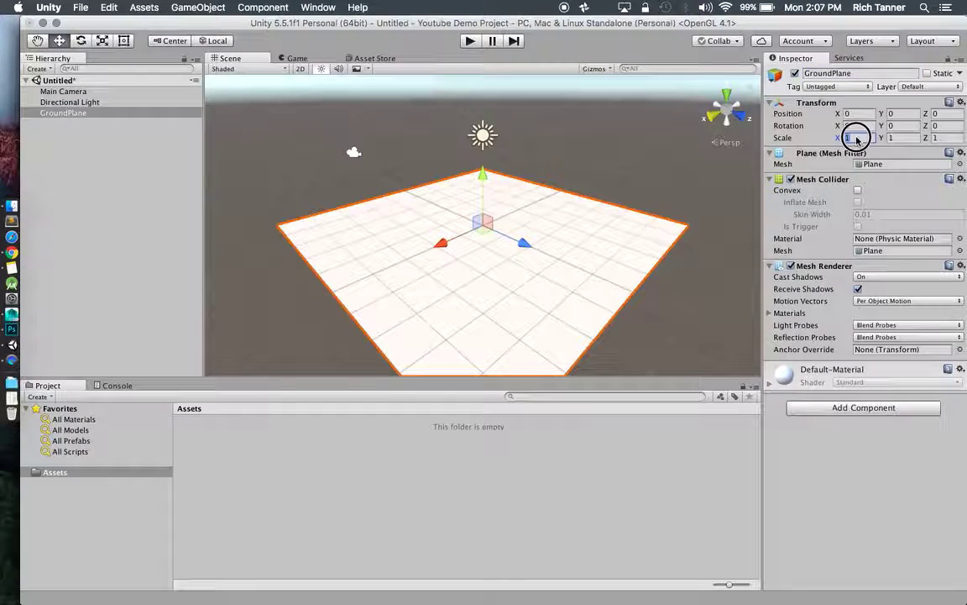
pyautogui.write('20')
pyautogui.press('Tab')
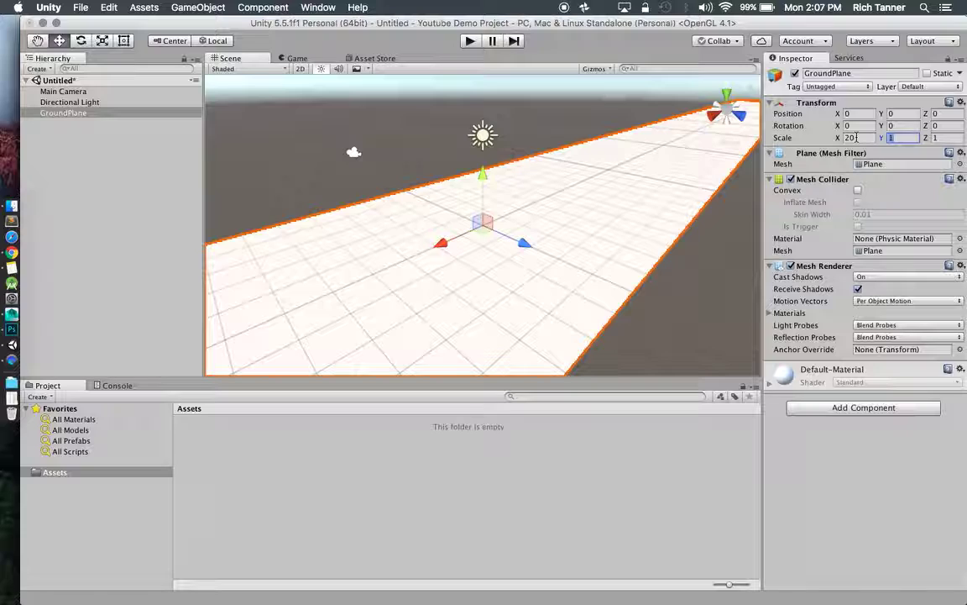
pyautogui.write('2')
pyautogui.press('BackSpace')
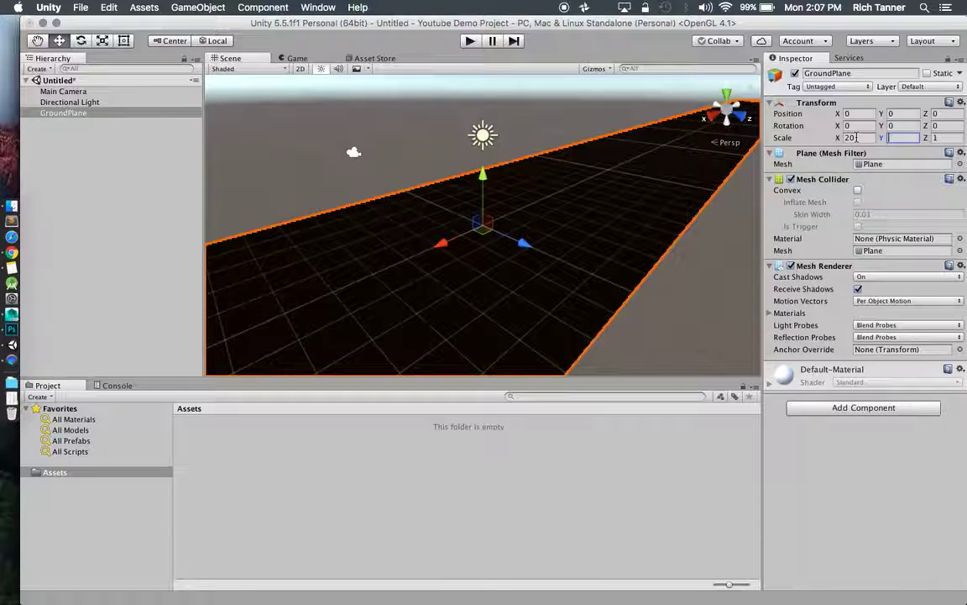
pyautogui.press('Tab')
pyautogui.write('20')
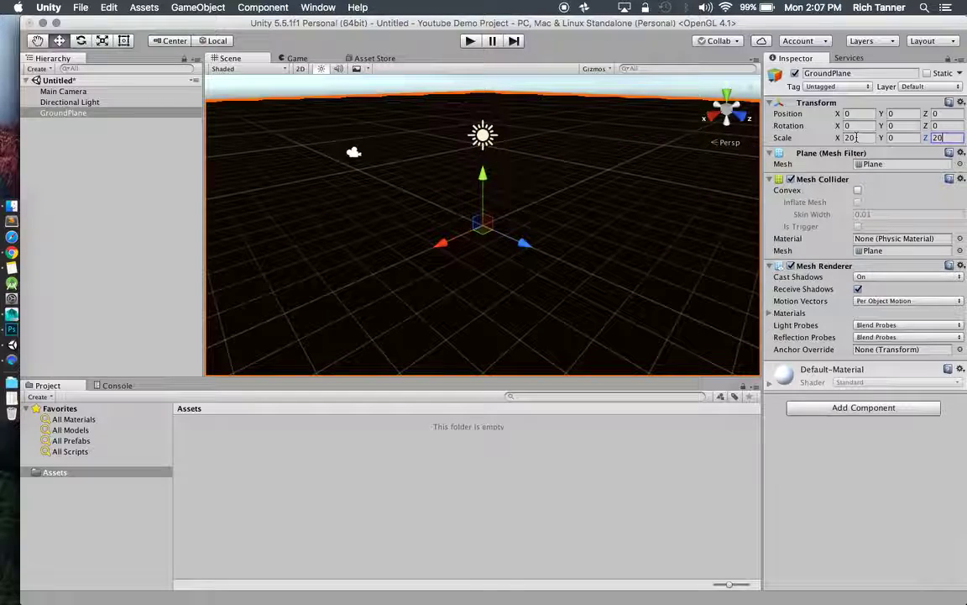
pyautogui.click(892, 138)
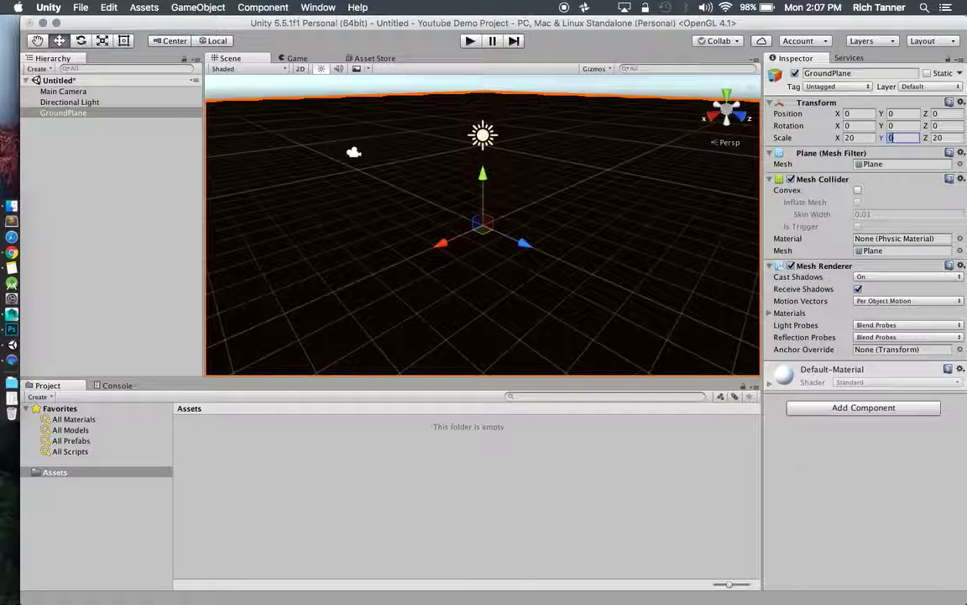
pyautogui.write('1')
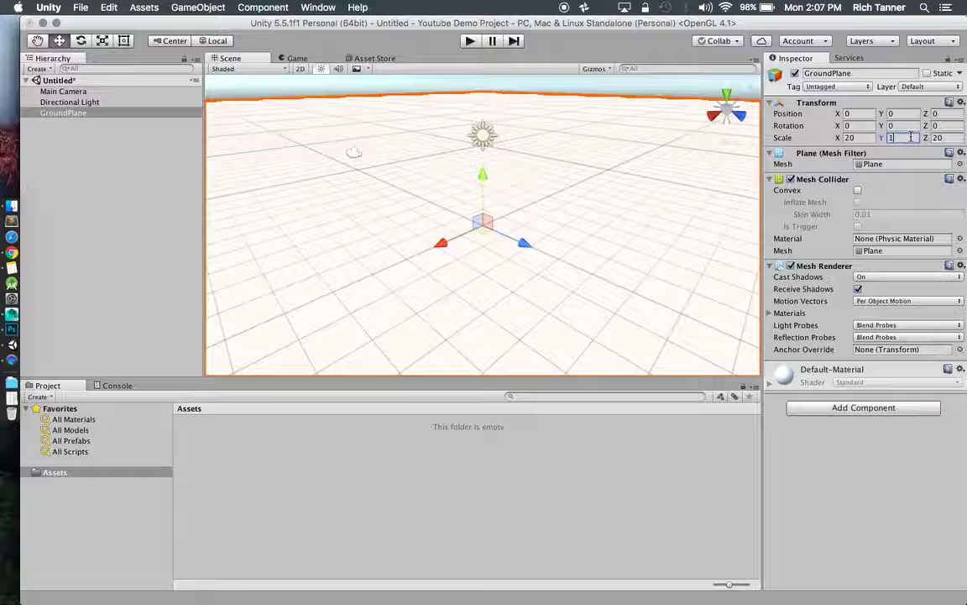
pyautogui.press('Tab')
# Deselect GroundPlane and select the Assets folder.
pyautogui.scroll(-3, 626, 192)
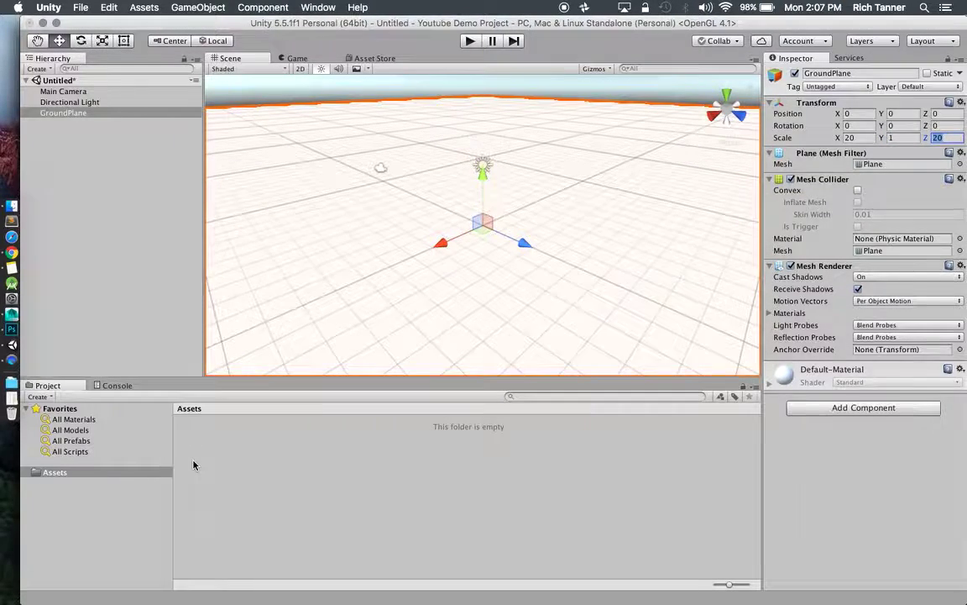
pyautogui.click(108, 484)
pyautogui.click(99, 475)
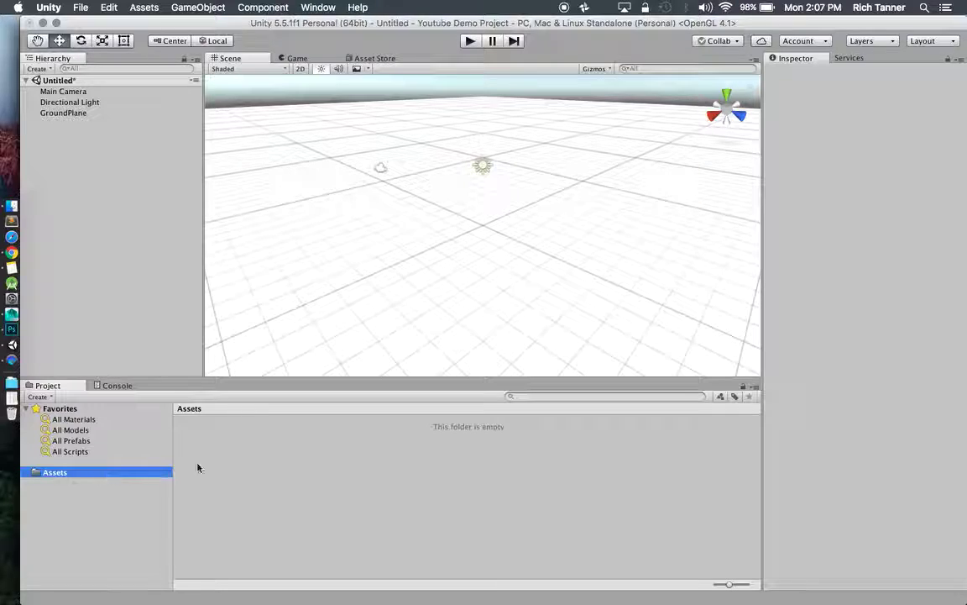
pyautogui.scroll(-5, 369, 292)
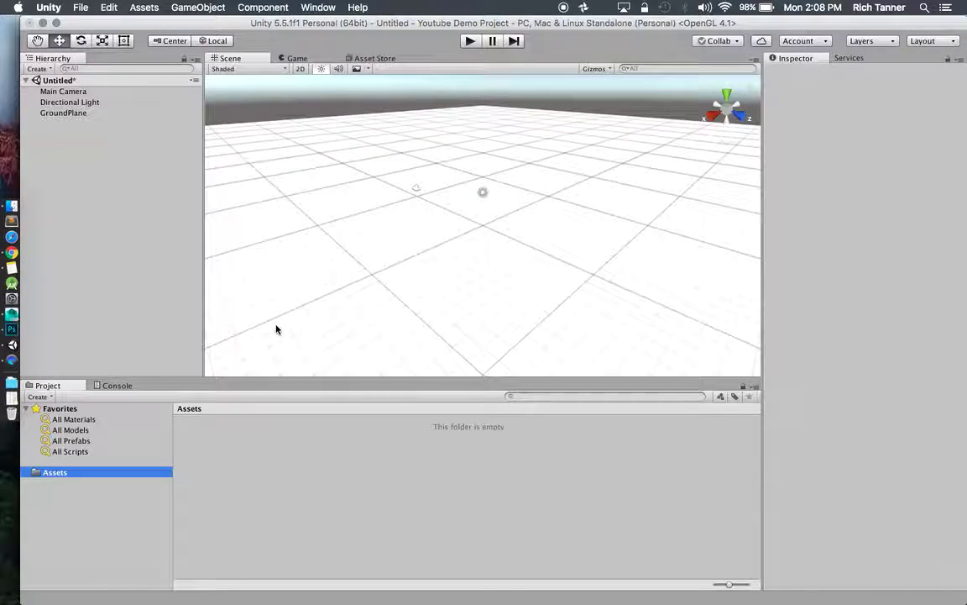
# Create a Materials folder inside Assets.
pyautogui.rightClick(68, 475)
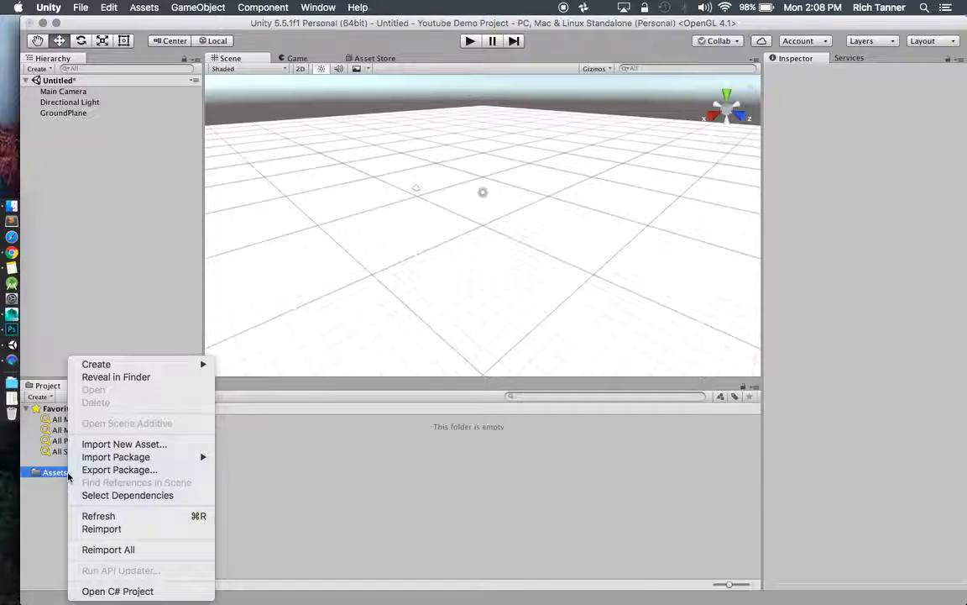
pyautogui.moveTo(126, 364)
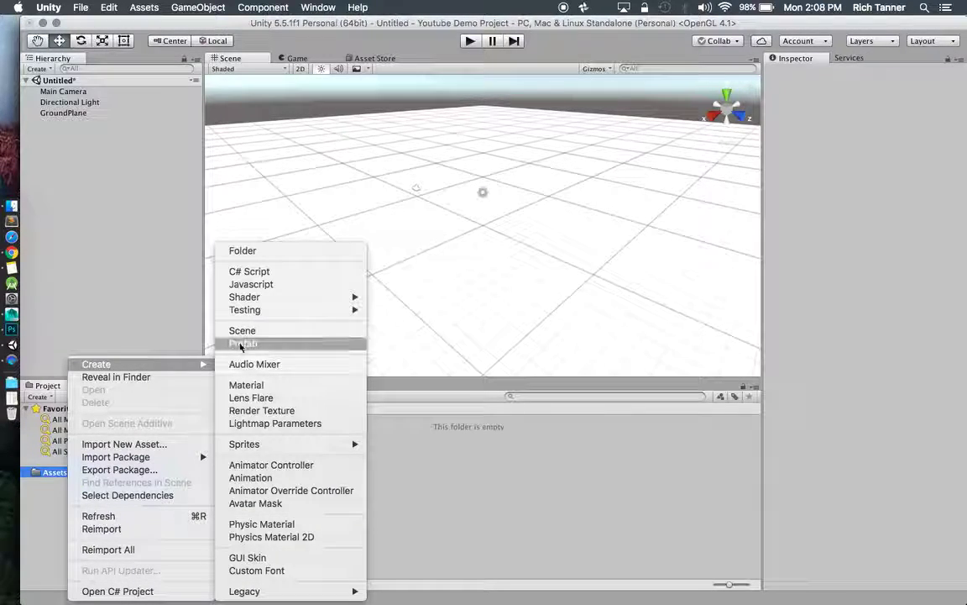
pyautogui.click(239, 250)
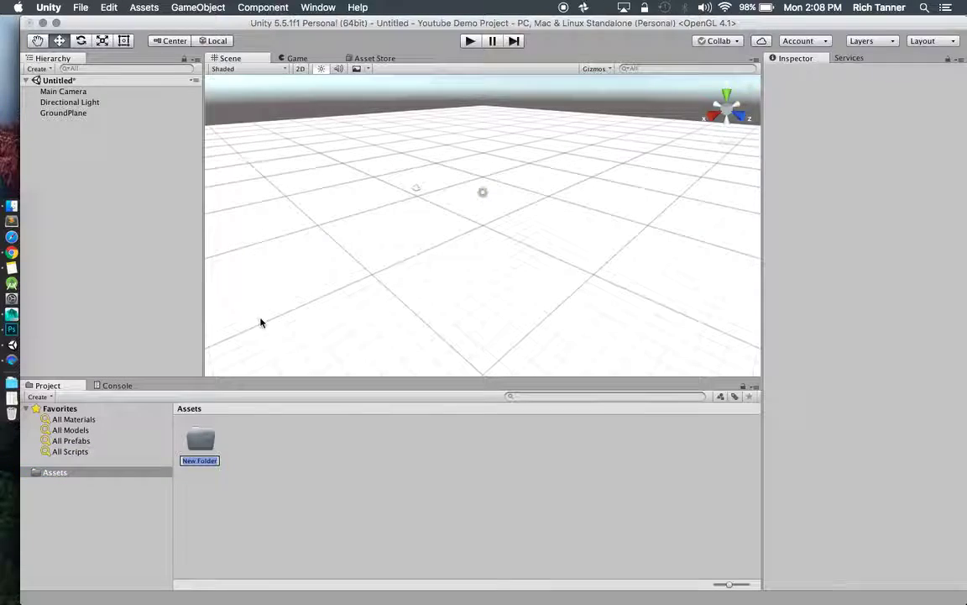
pyautogui.write('M')
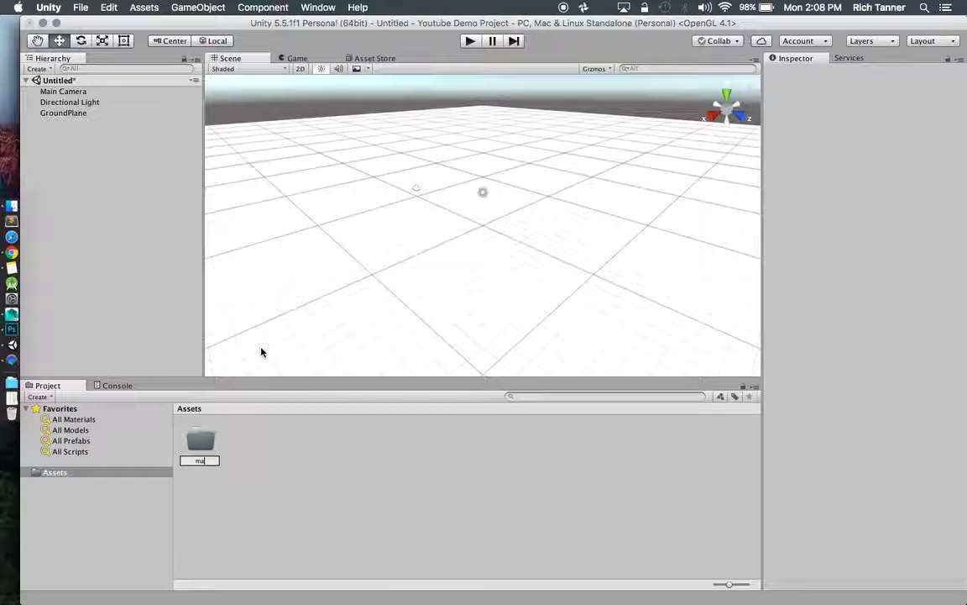
pyautogui.write('aterials')
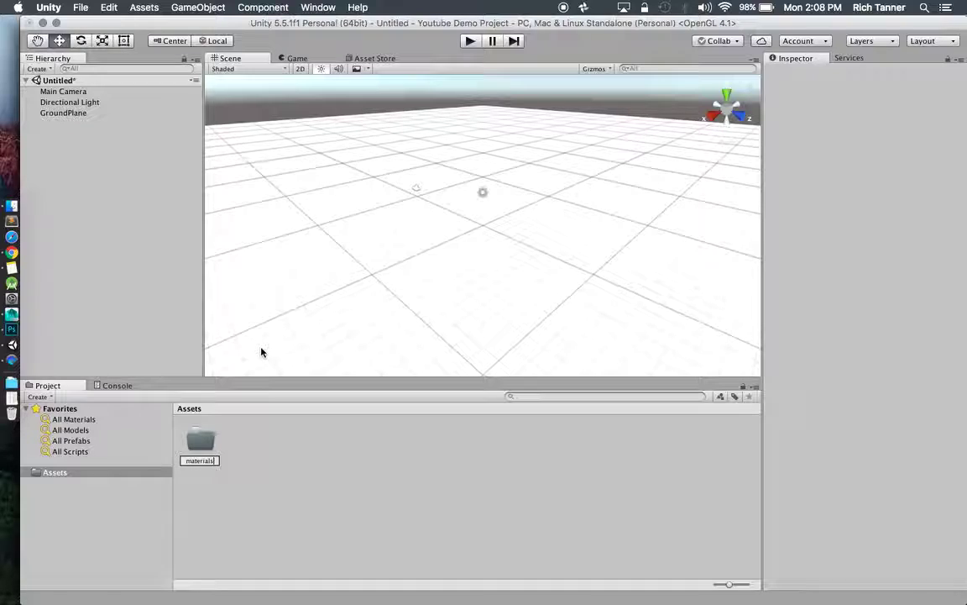
pyautogui.press('Return')
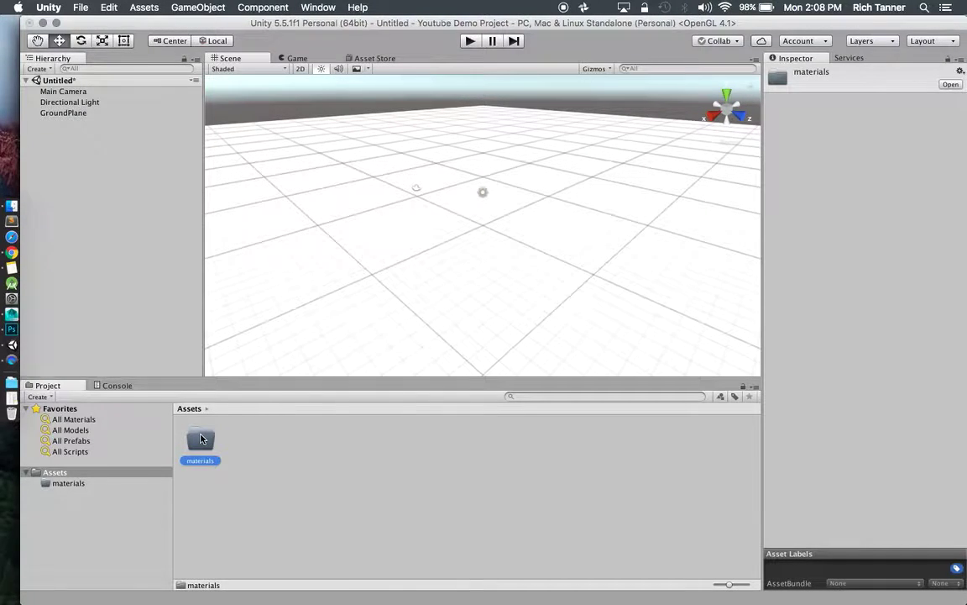
# Create a new material named mGround in the Materials folder.
pyautogui.rightClick(202, 438)
pyautogui.moveTo(240, 363)
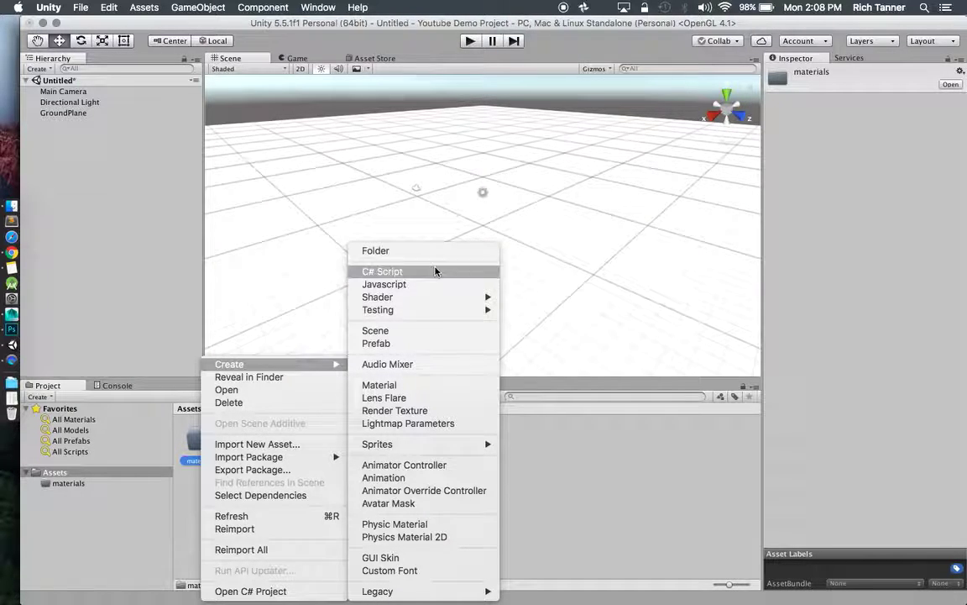
pyautogui.click(409, 387)
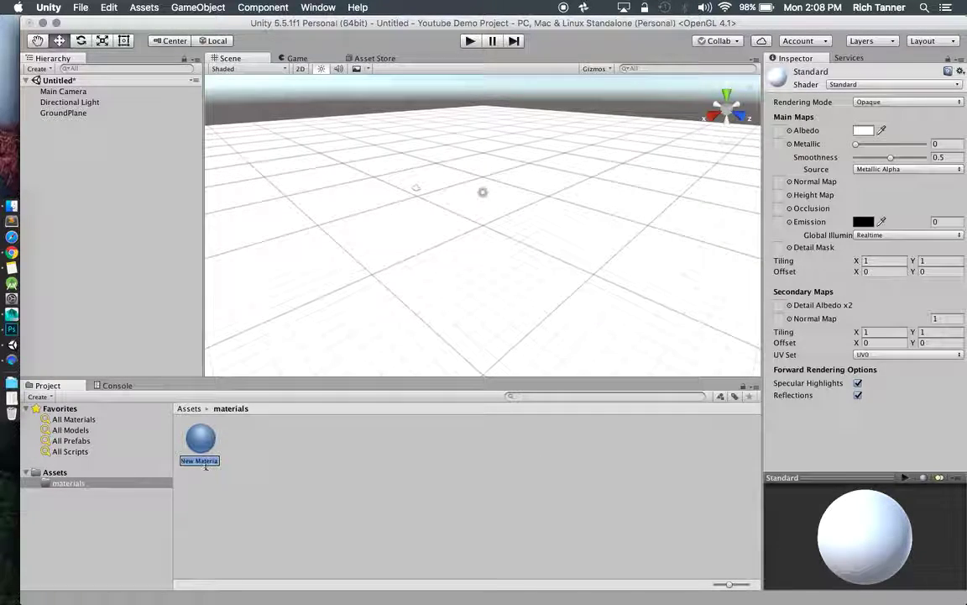
pyautogui.write('m')
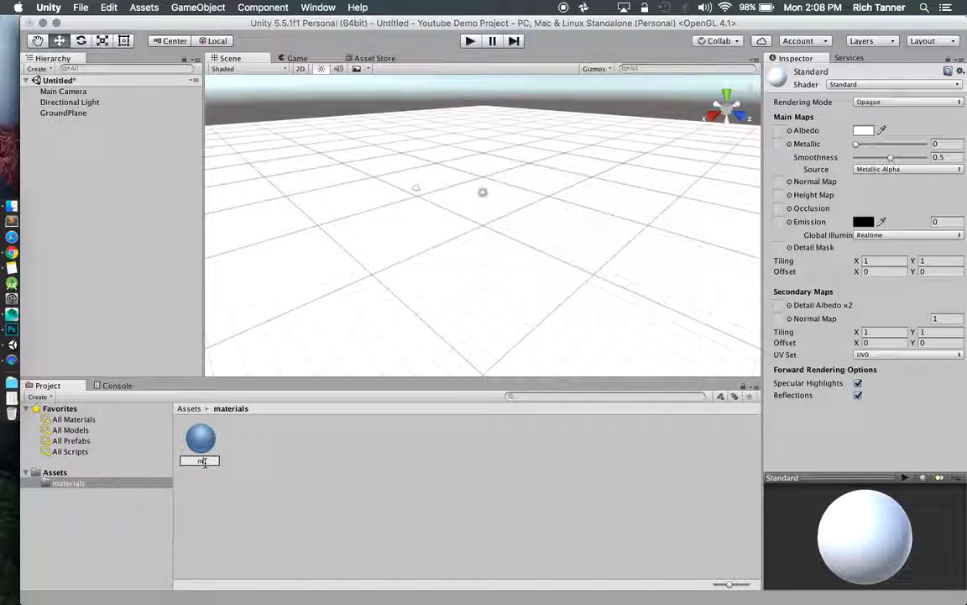
pyautogui.write('Grass')
pyautogui.write('round')
pyautogui.press('Return')
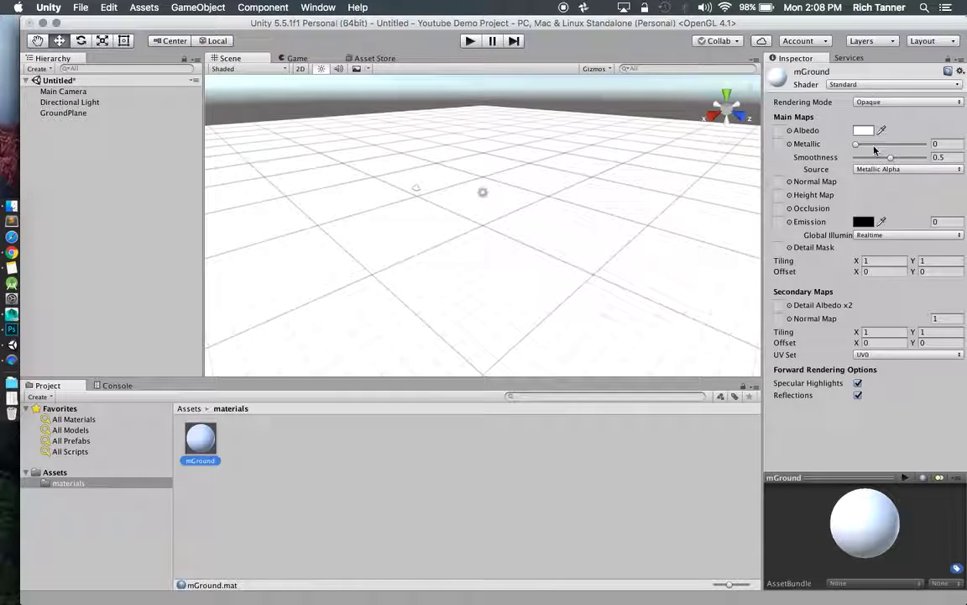
# Set the mGround albedo to green (hex 039027, RGB 3, 144, 39) in the Color picker.
pyautogui.click(863, 130)
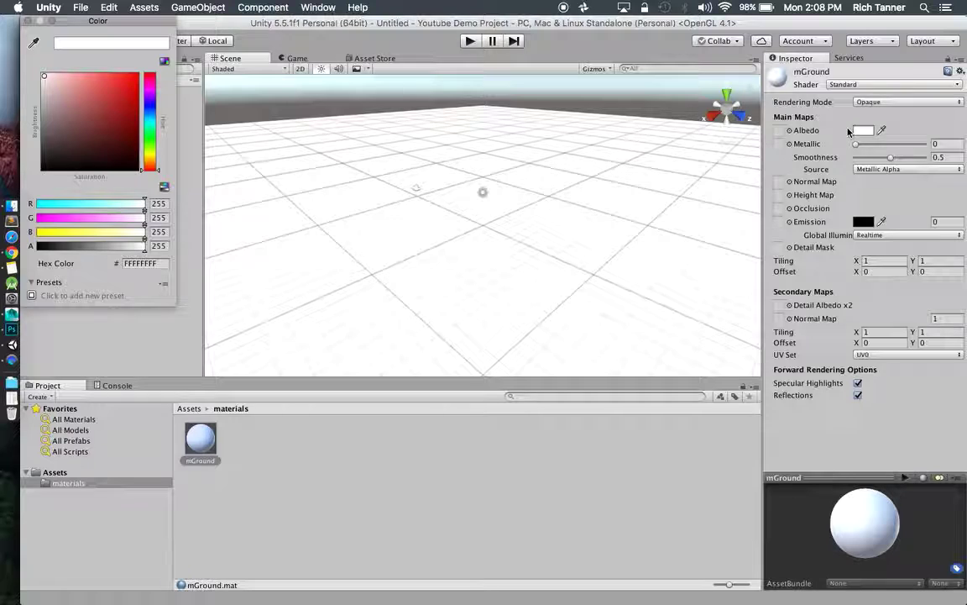
pyautogui.click(149, 133)
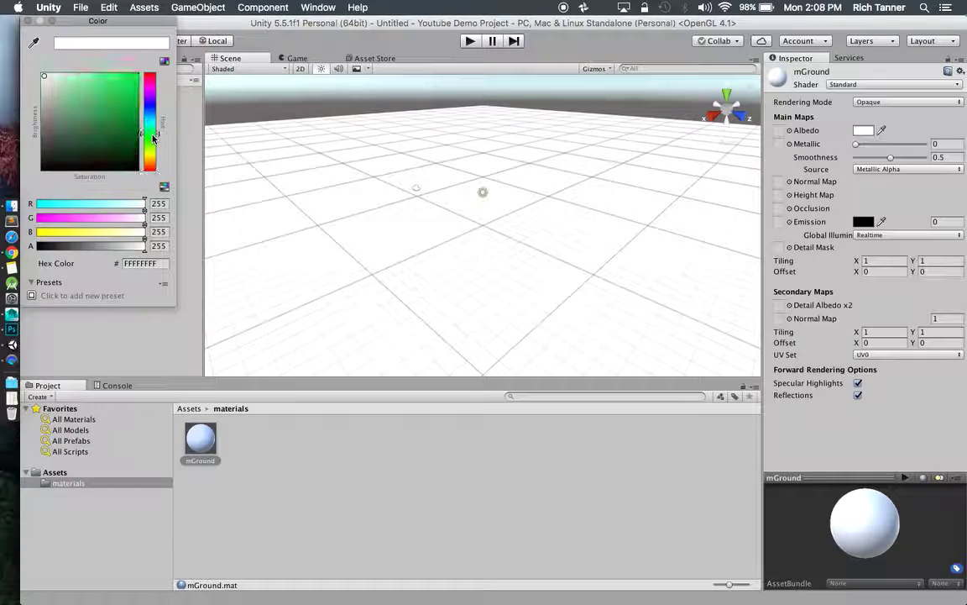
pyautogui.moveTo(139, 118)
pyautogui.mouseDown()
pyautogui.moveTo(132, 103)
pyautogui.moveTo(132, 118)
pyautogui.mouseUp()
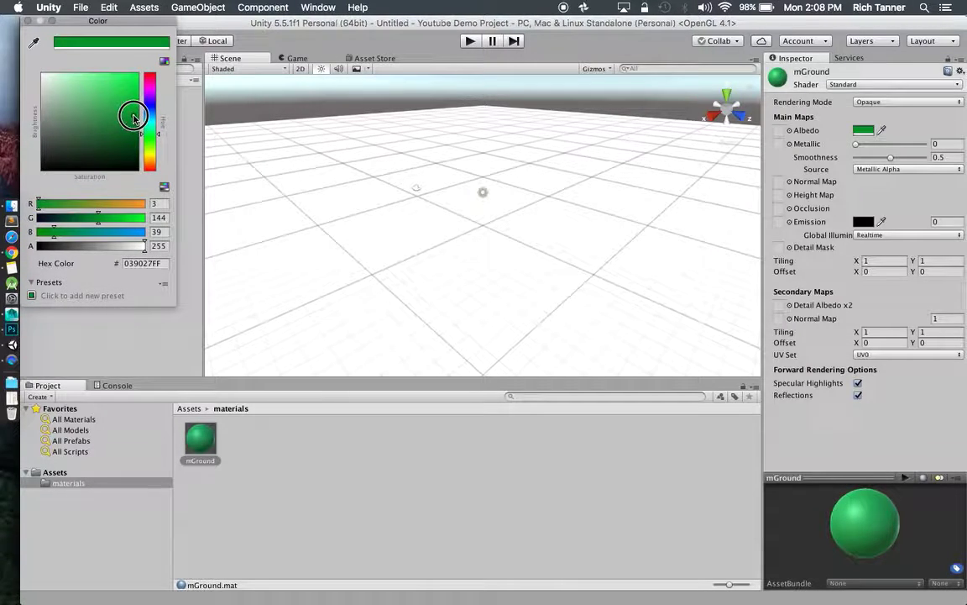
pyautogui.click(96, 216)
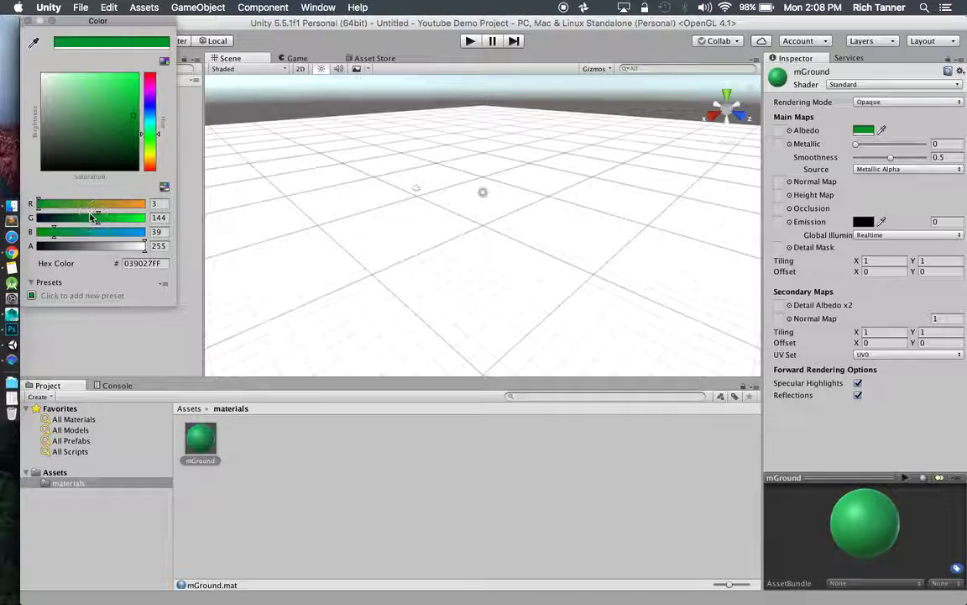
pyautogui.click(27, 21)
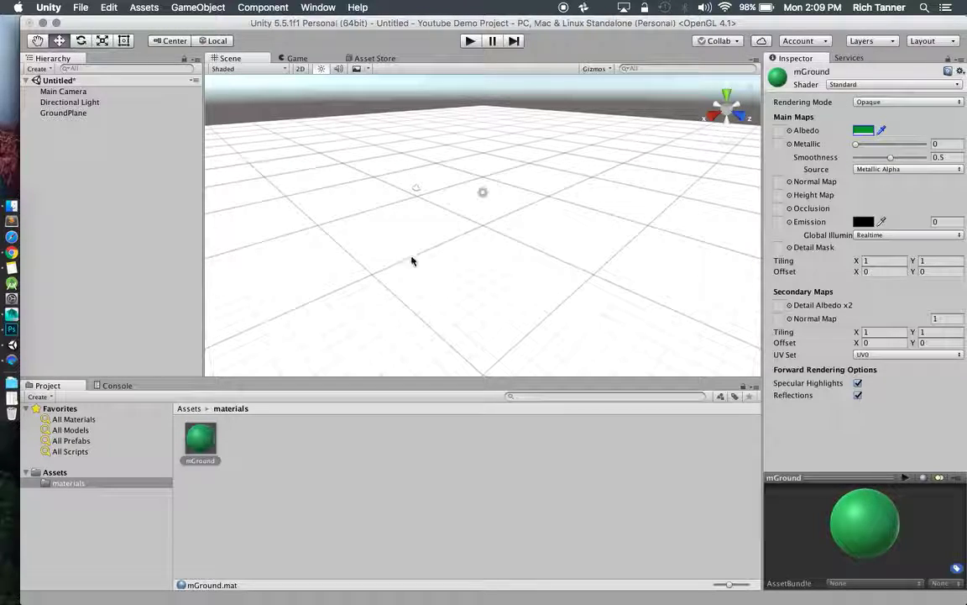
# Drag mGround onto the selected GroundPlane so the floor turns green, and expand its material settings.
pyautogui.click(72, 114)
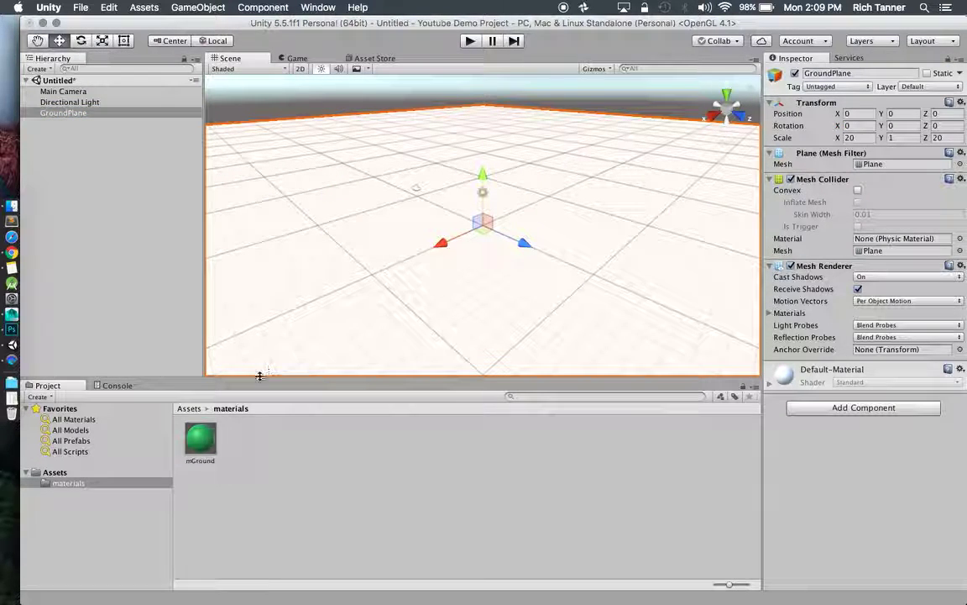
pyautogui.moveTo(200, 449); pyautogui.dragTo(389, 275)
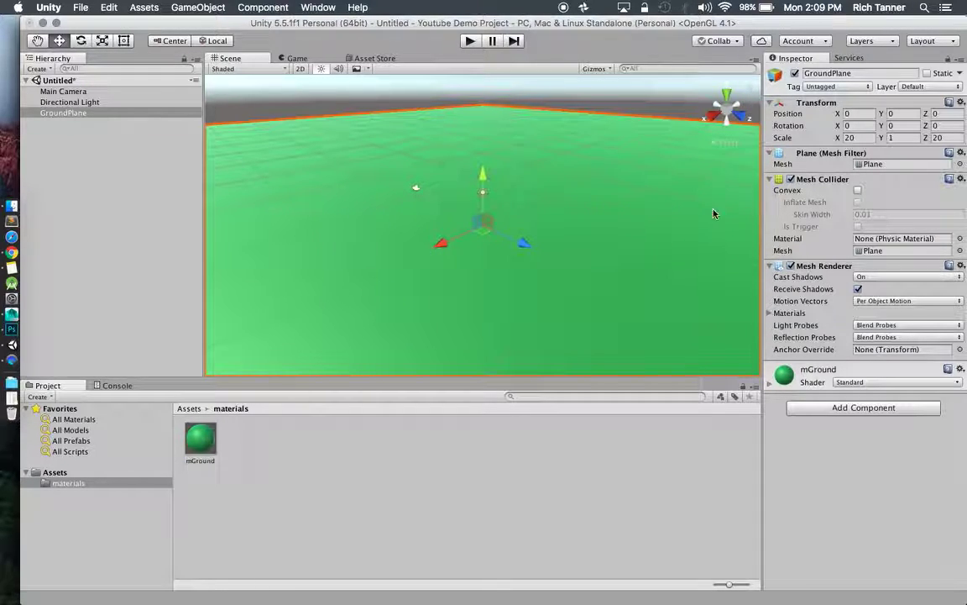
pyautogui.click(769, 383)
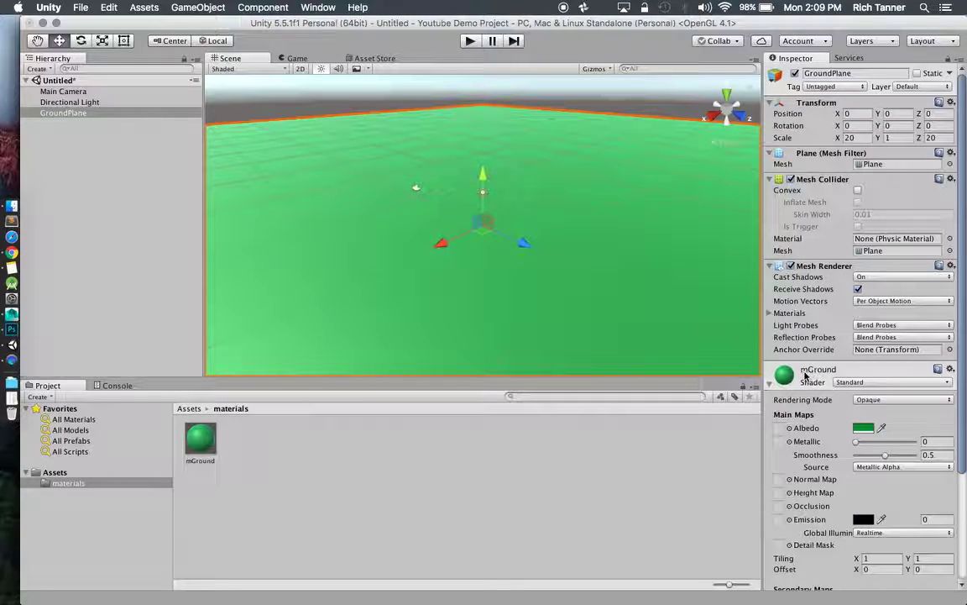
pyautogui.scroll(-5, 812, 380)
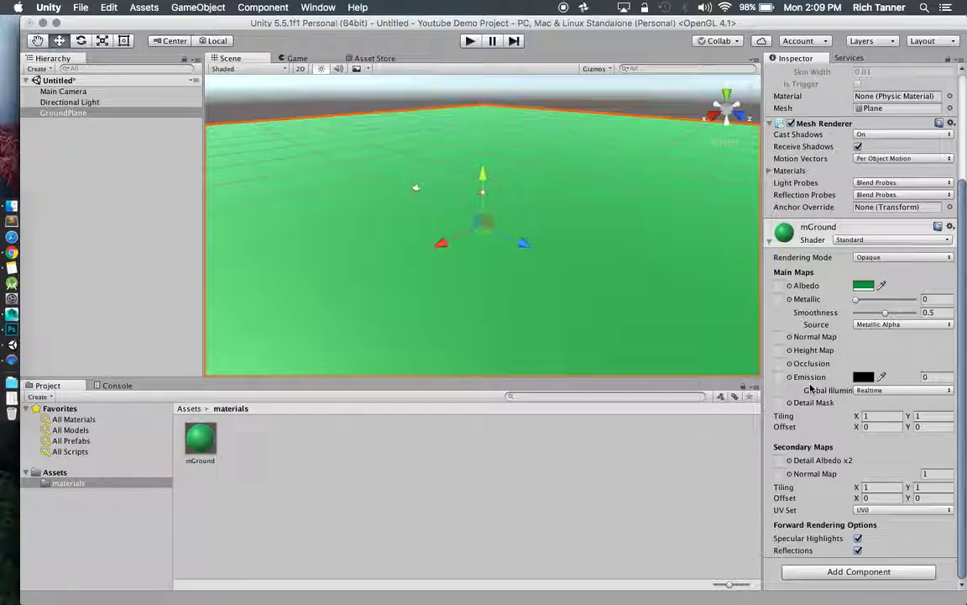
pyautogui.scroll(-3, 571, 280)
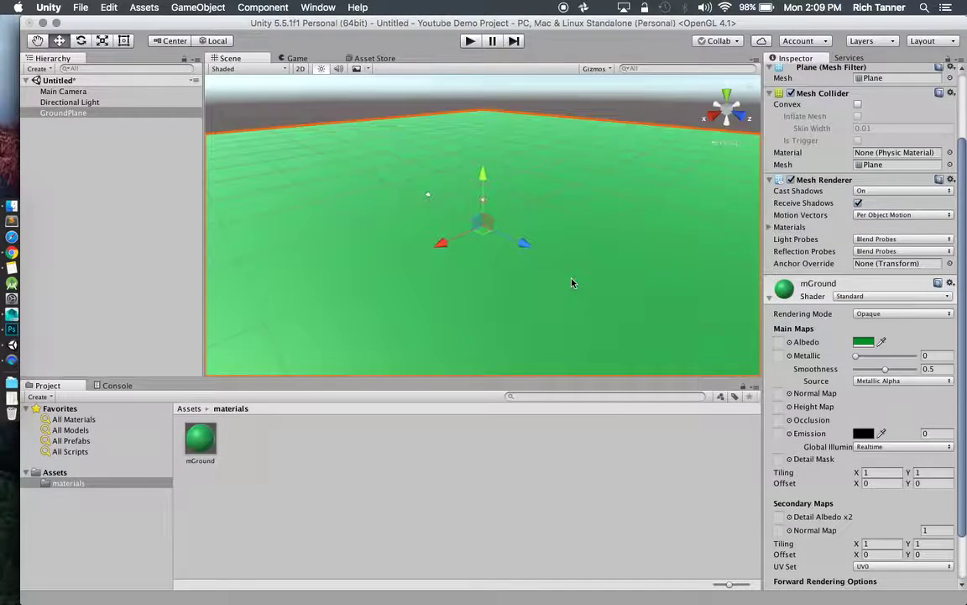
# Add a 3D cube to the scene and frame the view around it.
pyautogui.click(197, 7)
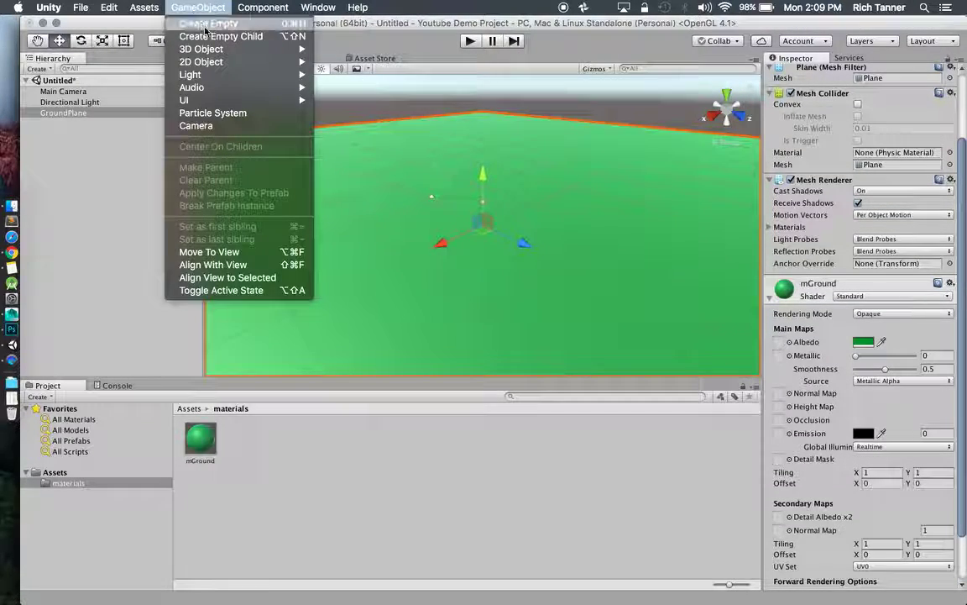
pyautogui.moveTo(214, 52)
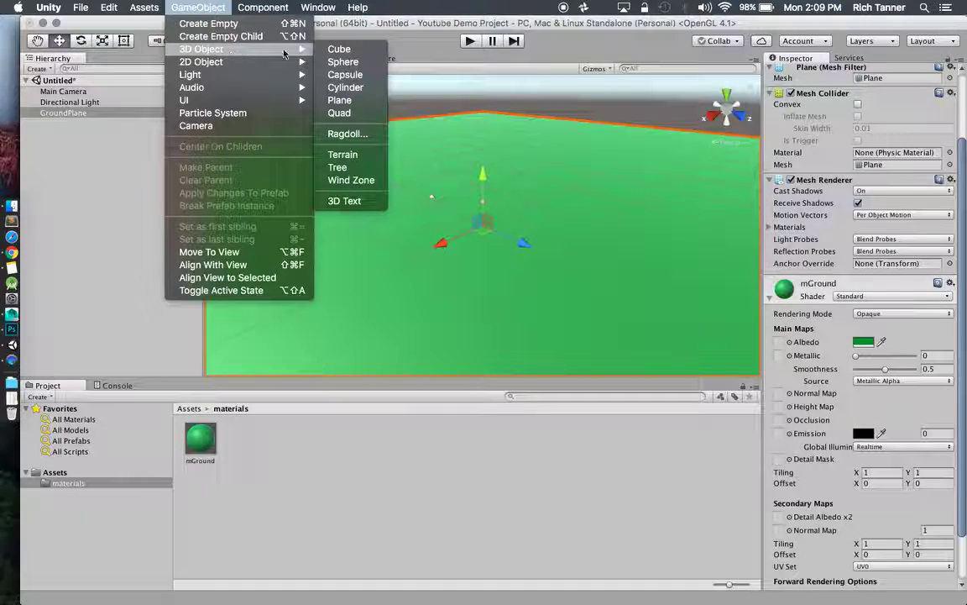
pyautogui.click(334, 49)
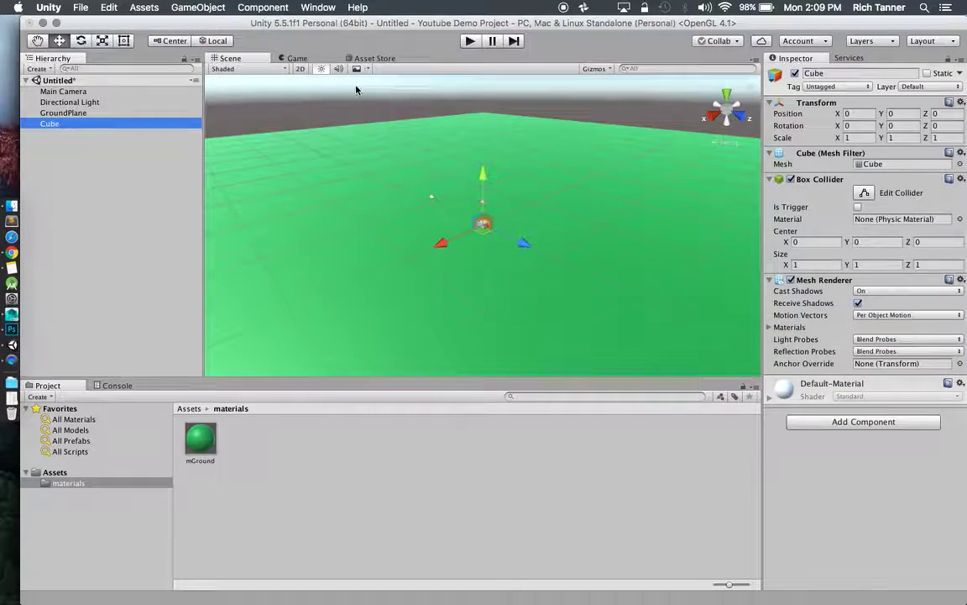
pyautogui.moveTo(483, 175); pyautogui.dragTo(483, 166)
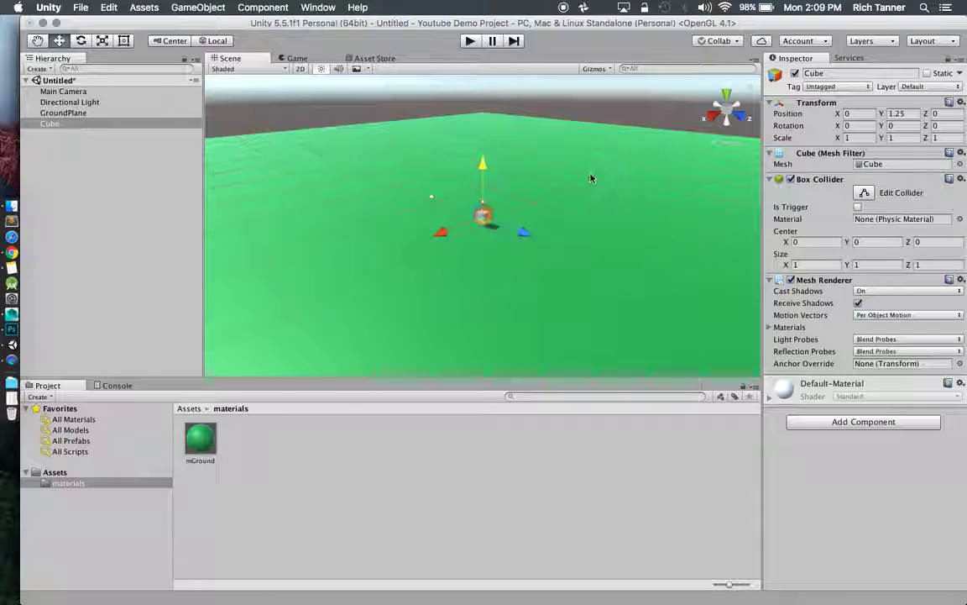
pyautogui.press('f')
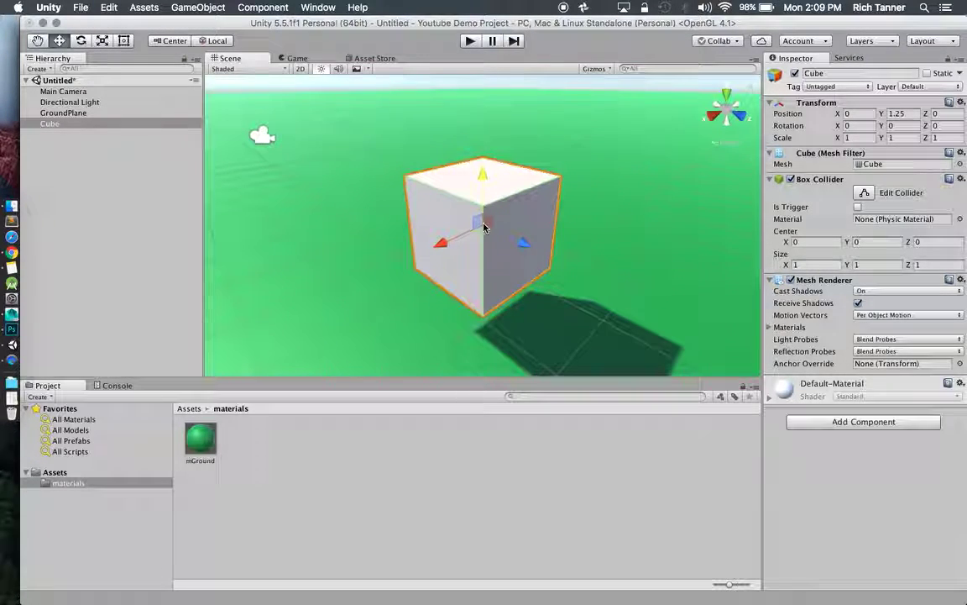
pyautogui.keyDown('alt'); pyautogui.moveTo(483, 225); pyautogui.dragTo(522, 206); pyautogui.keyUp('alt')
pyautogui.scroll(3, 546, 215)
pyautogui.scroll(-5, 548, 211)
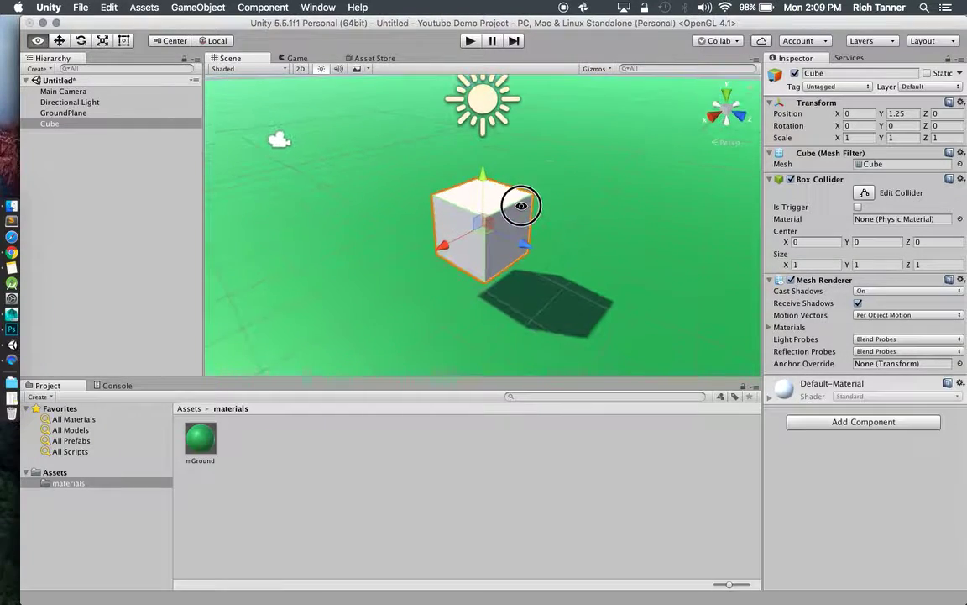
# Set the cube's position to 2, 0.5, 2 and rename it Box.
pyautogui.click(916, 113)
pyautogui.press('BackSpace')
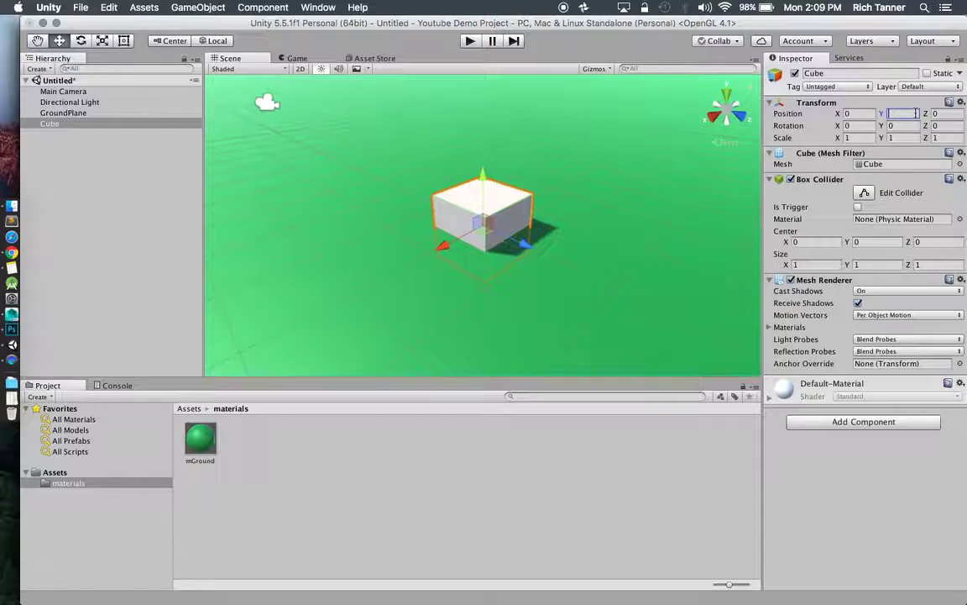
pyautogui.write('0.5')
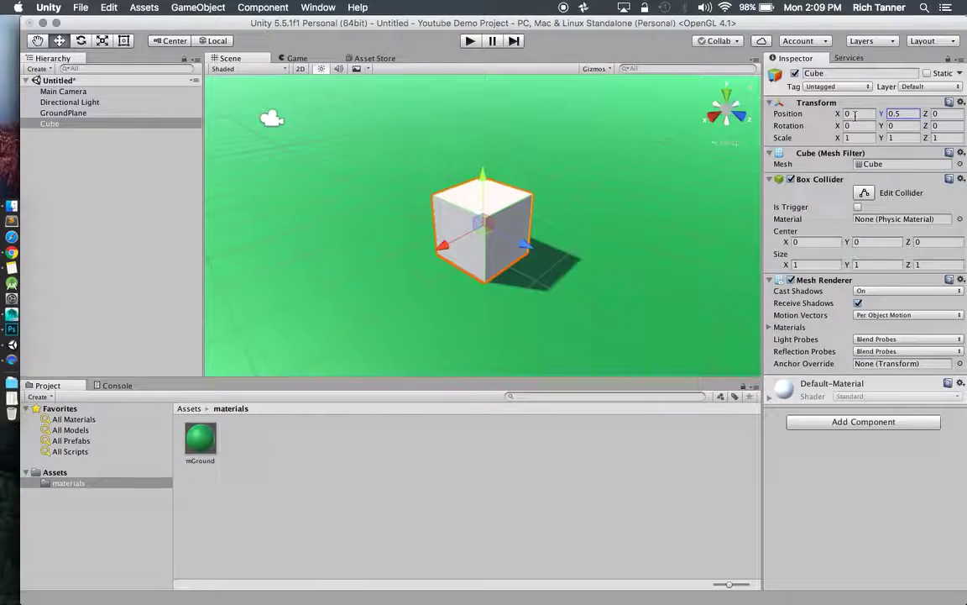
pyautogui.write('2')
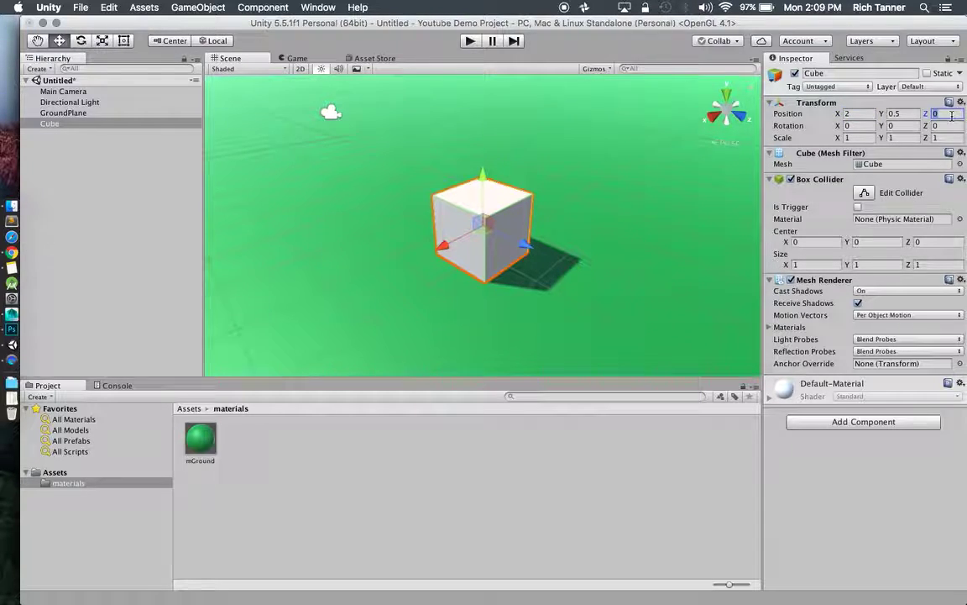
pyautogui.write('2')
pyautogui.scroll(-10, 520, 178)
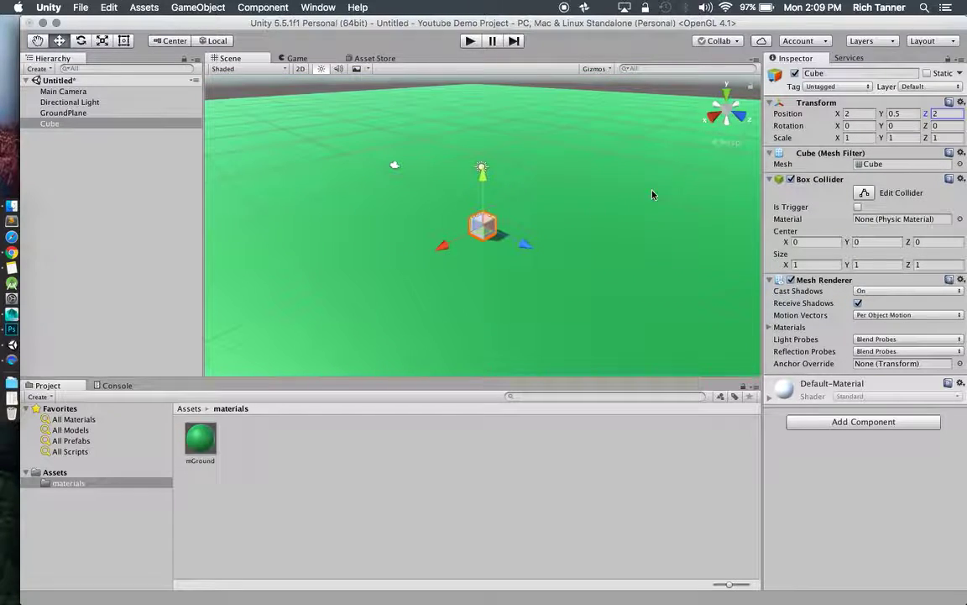
pyautogui.click(849, 73)
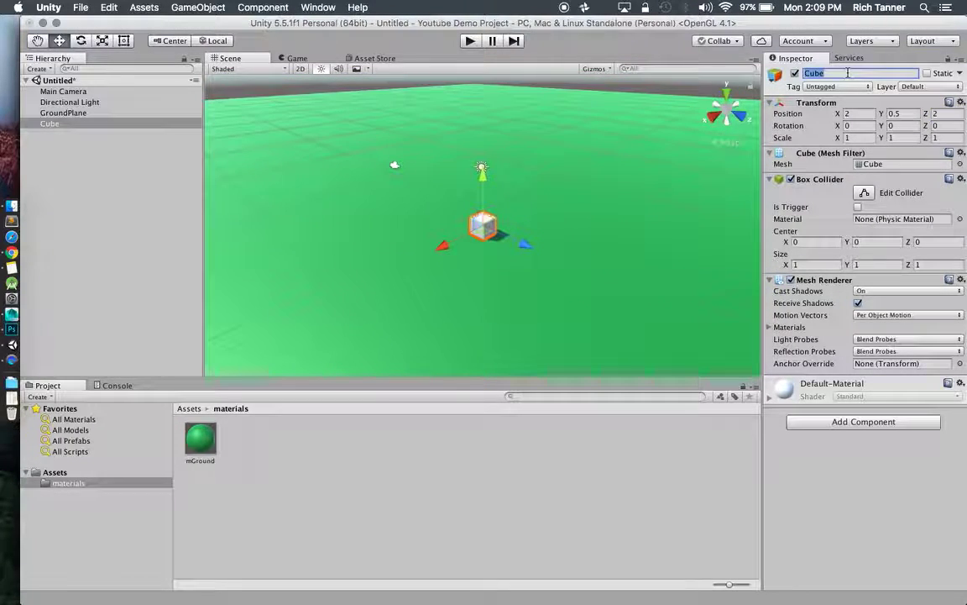
pyautogui.write('Box')
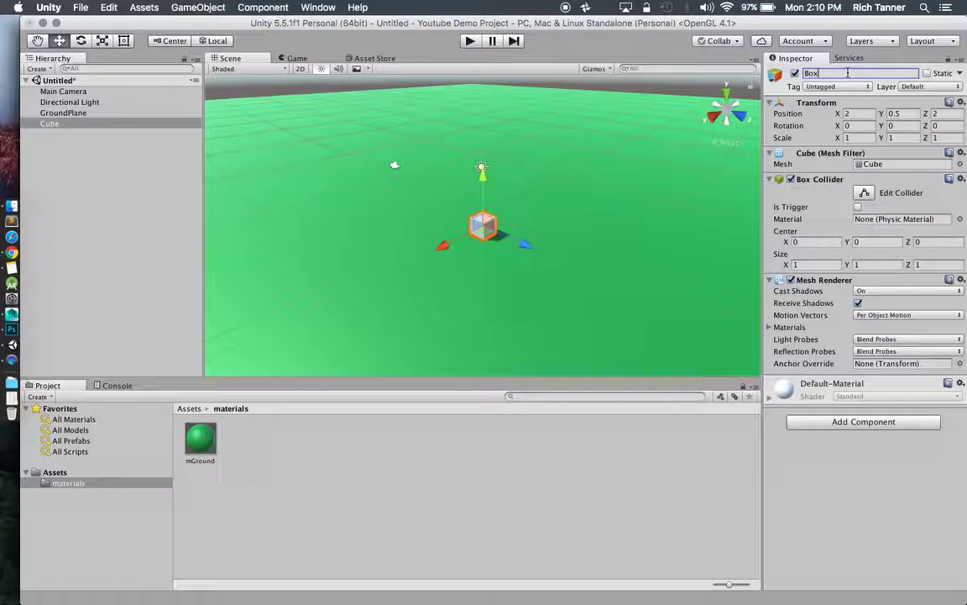
pyautogui.press('Return')
# Reselect Box and select the materials folder in the Project panel.
pyautogui.click(460, 235)
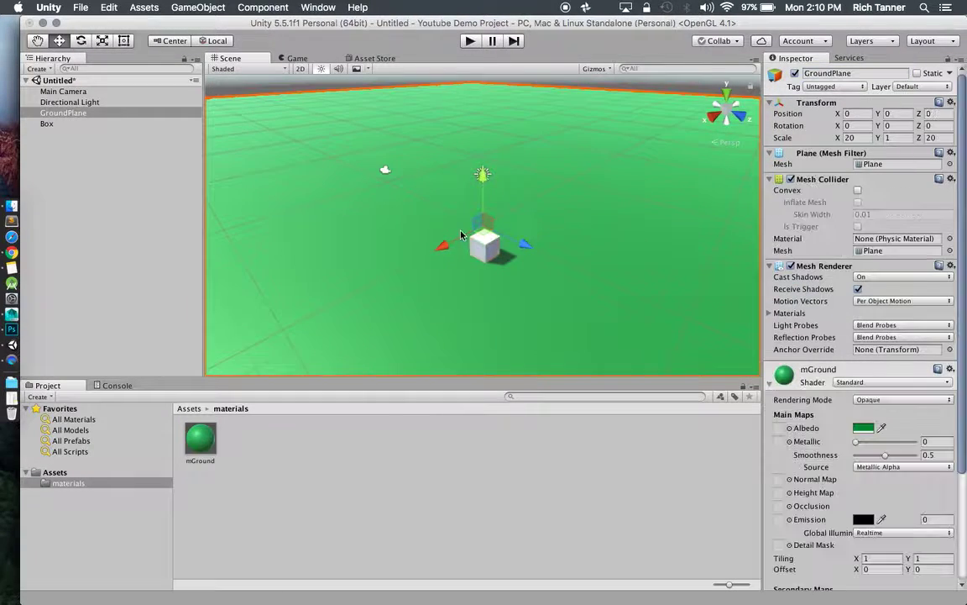
pyautogui.click(485, 245)
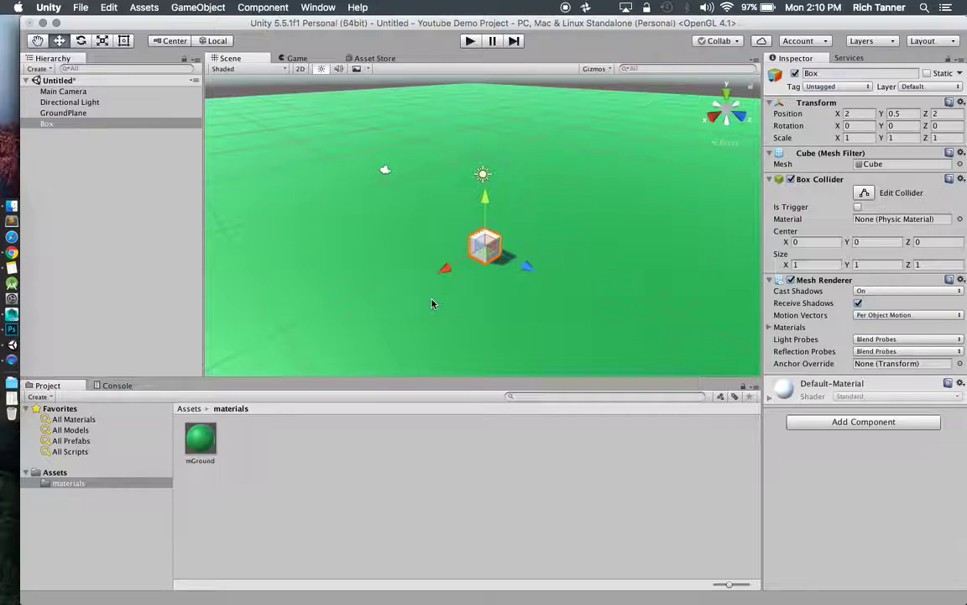
pyautogui.rightClick(238, 442)
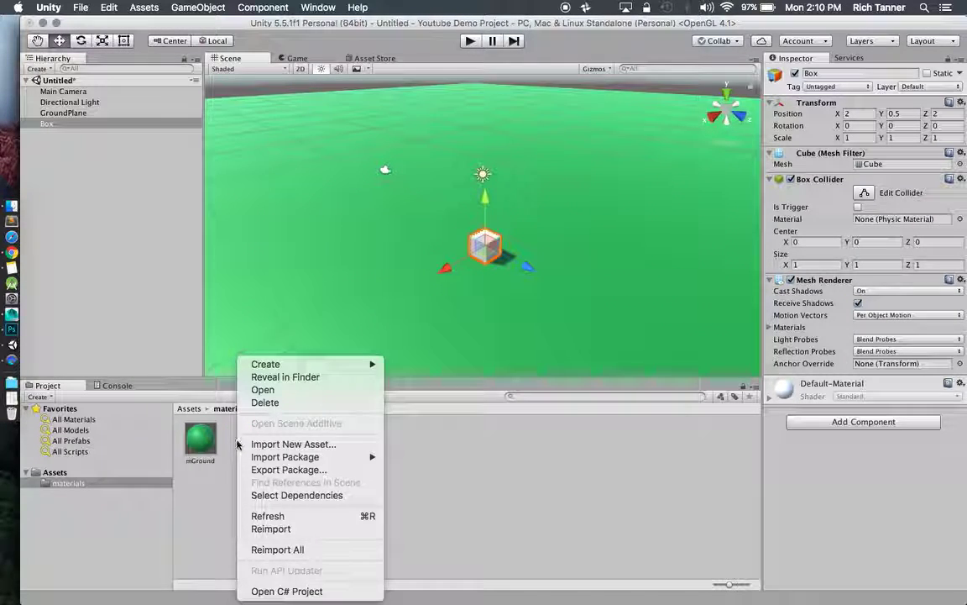
pyautogui.click(232, 460)
pyautogui.click(120, 478)
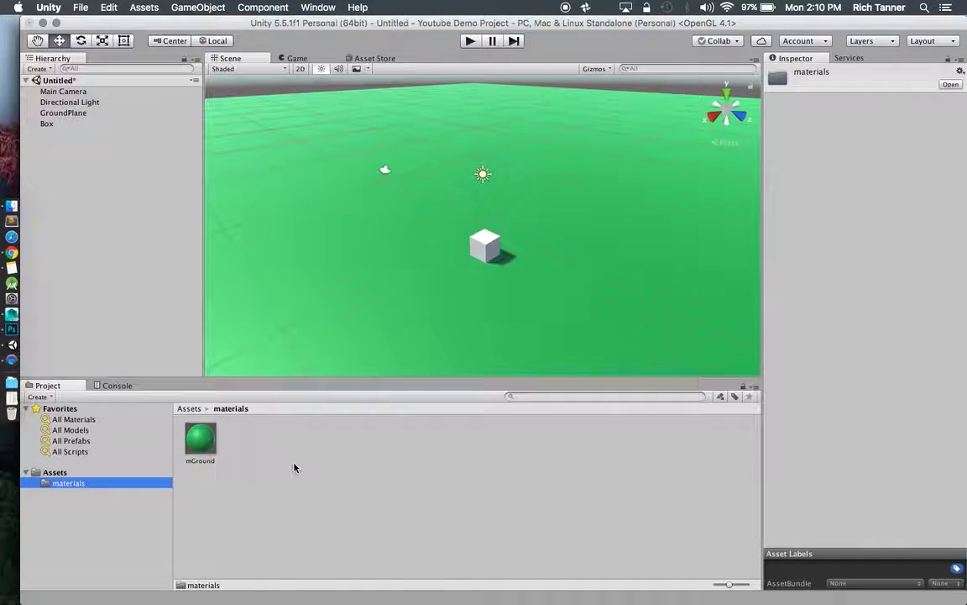
# Create a new material named mBrownBlock in the materials folder.
pyautogui.rightClick(265, 359)
pyautogui.moveTo(306, 368)
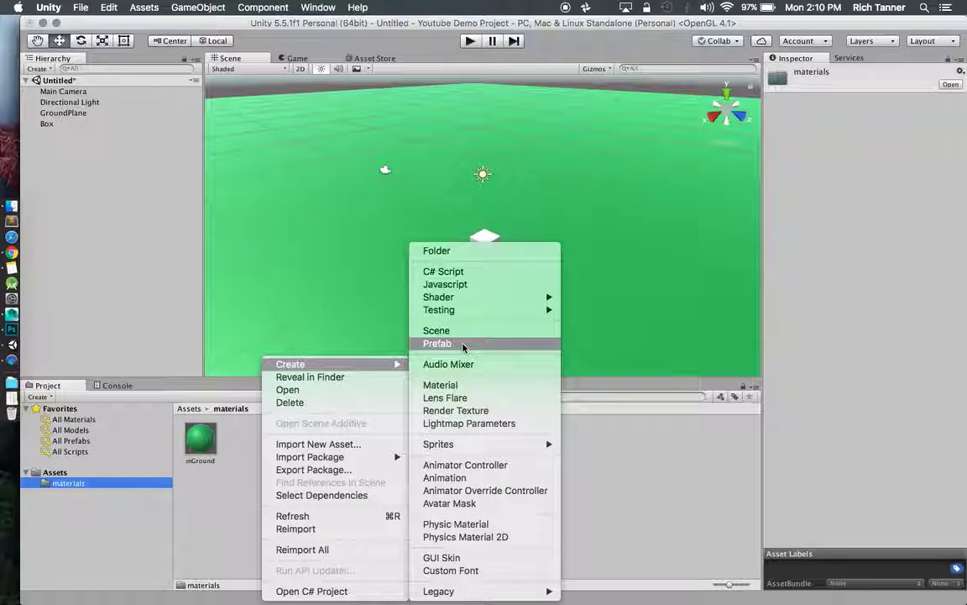
pyautogui.click(453, 385)
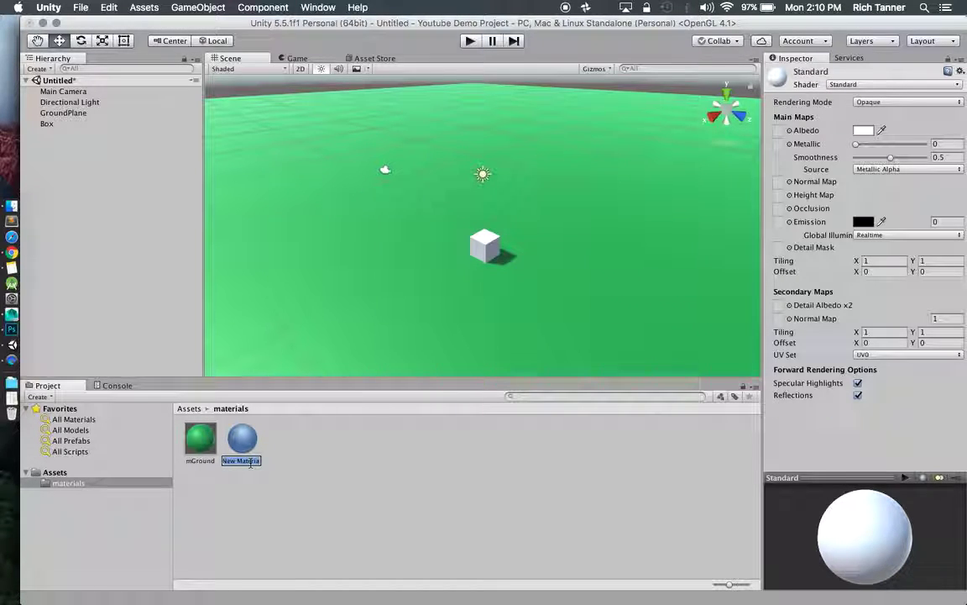
pyautogui.write('mBrown')
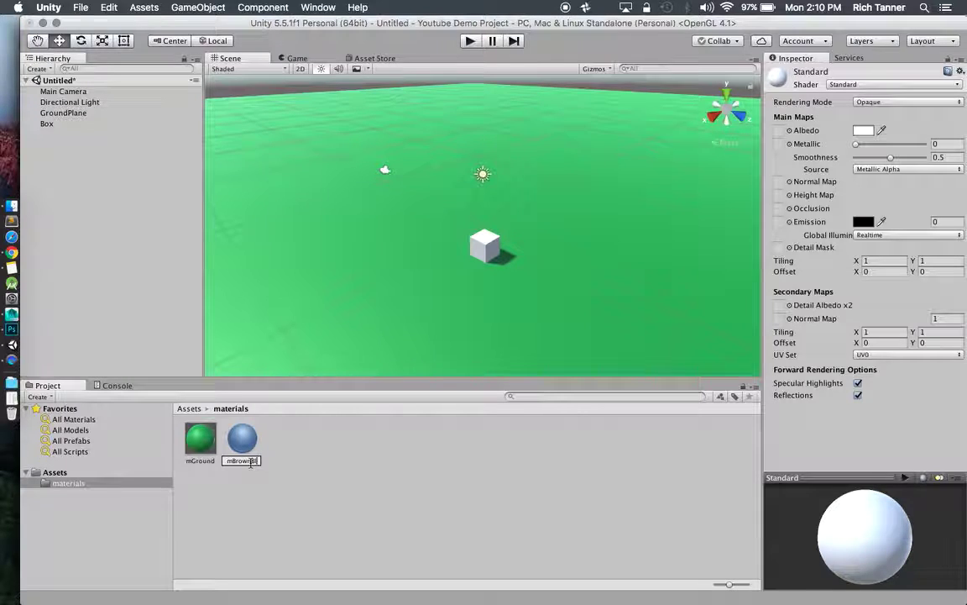
pyautogui.write('Block')
pyautogui.press('Return')
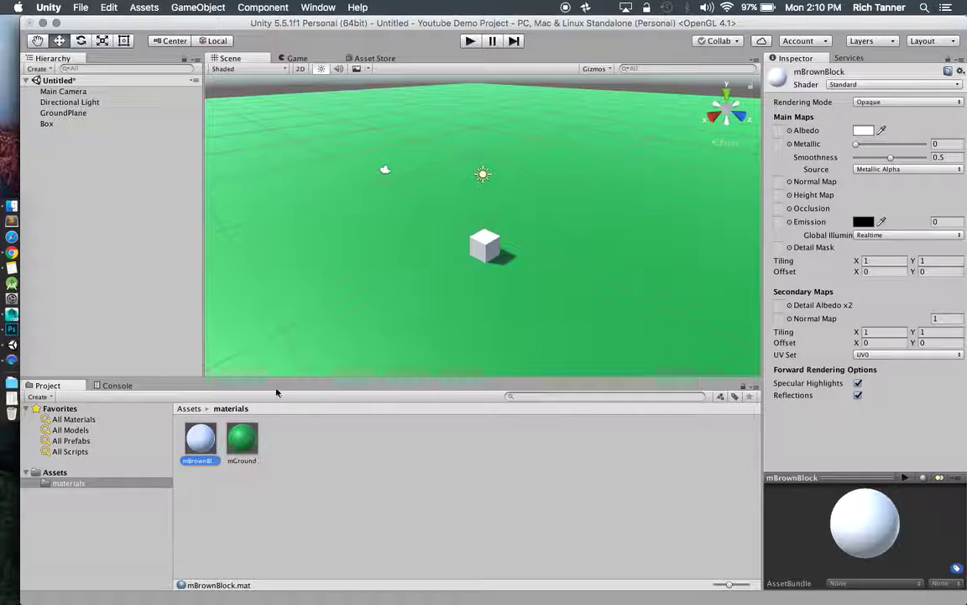
# Set mBrownBlock's albedo to a dark olive-brown (hex 45451A).
pyautogui.click(864, 130)
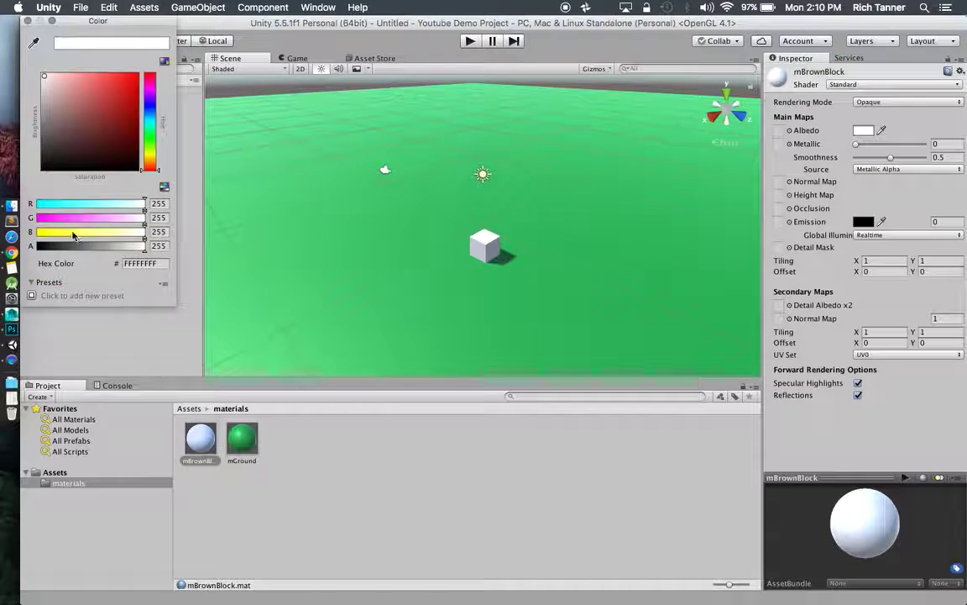
pyautogui.moveTo(79, 232); pyautogui.dragTo(52, 232)
pyautogui.moveTo(87, 150)
pyautogui.mouseDown()
pyautogui.moveTo(106, 126)
pyautogui.moveTo(94, 123)
pyautogui.mouseUp()
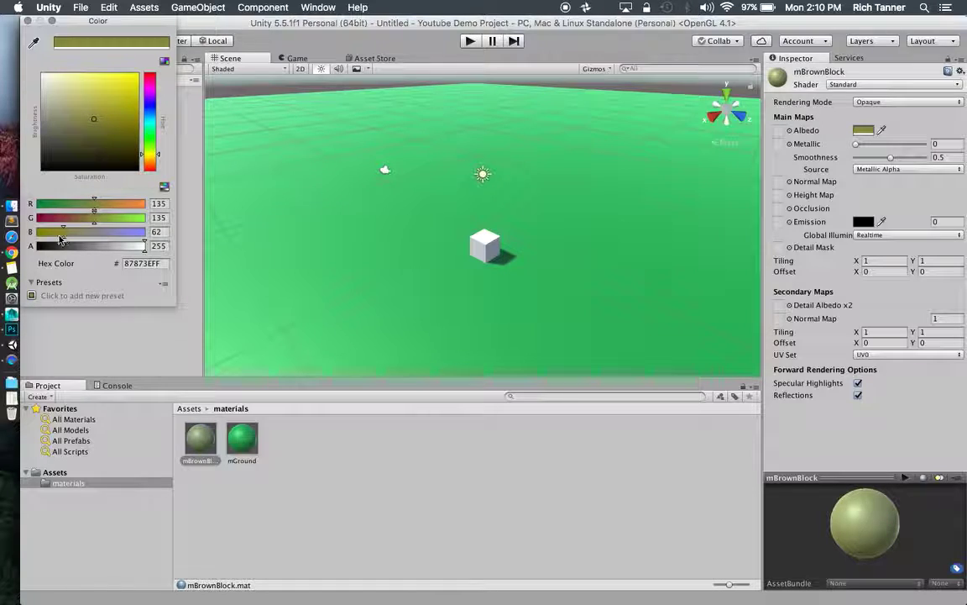
pyautogui.moveTo(63, 233); pyautogui.dragTo(50, 232)
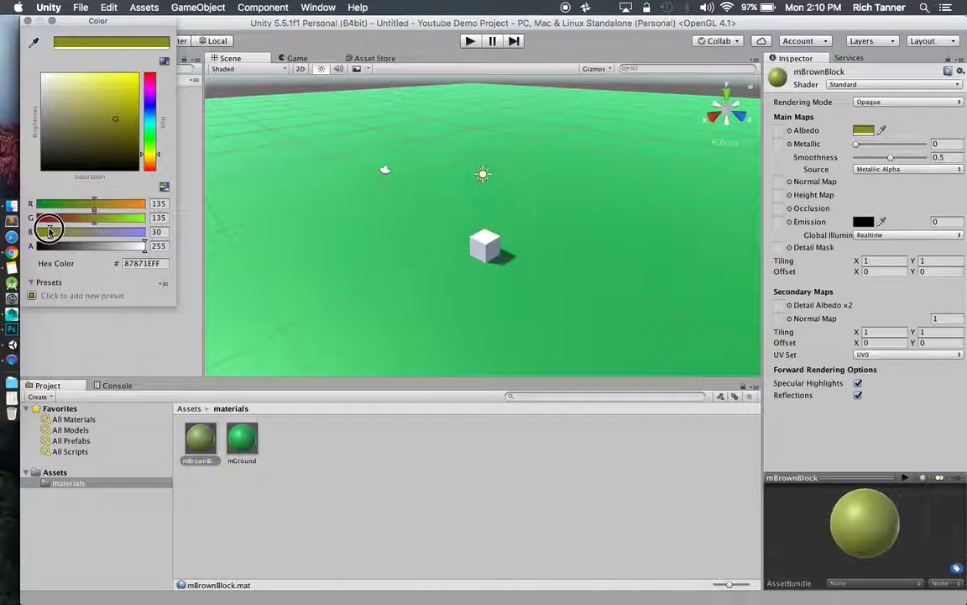
pyautogui.moveTo(116, 124); pyautogui.dragTo(120, 144)
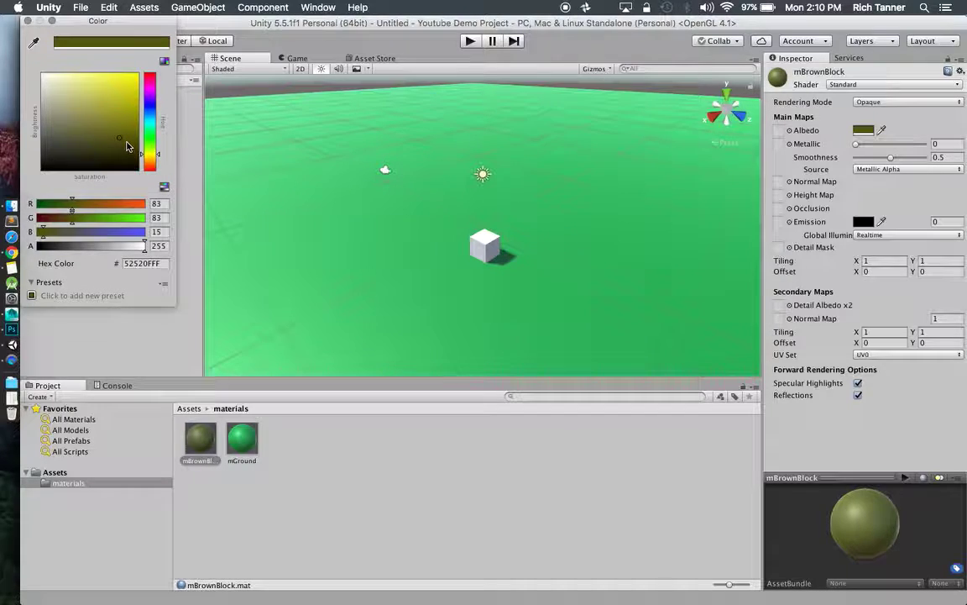
pyautogui.moveTo(121, 140); pyautogui.dragTo(116, 141)
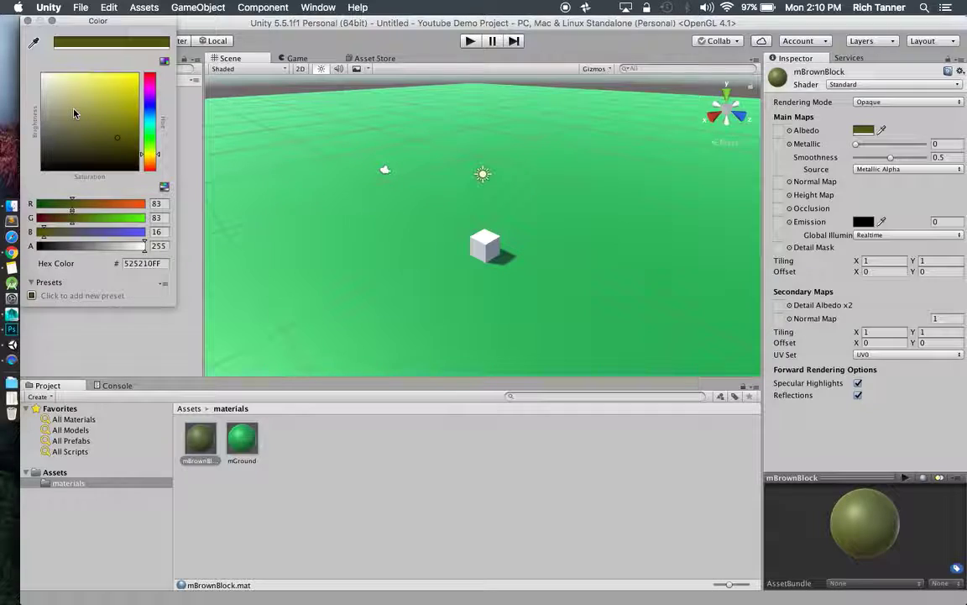
pyautogui.click(102, 146)
pyautogui.moveTo(101, 146); pyautogui.dragTo(94, 149)
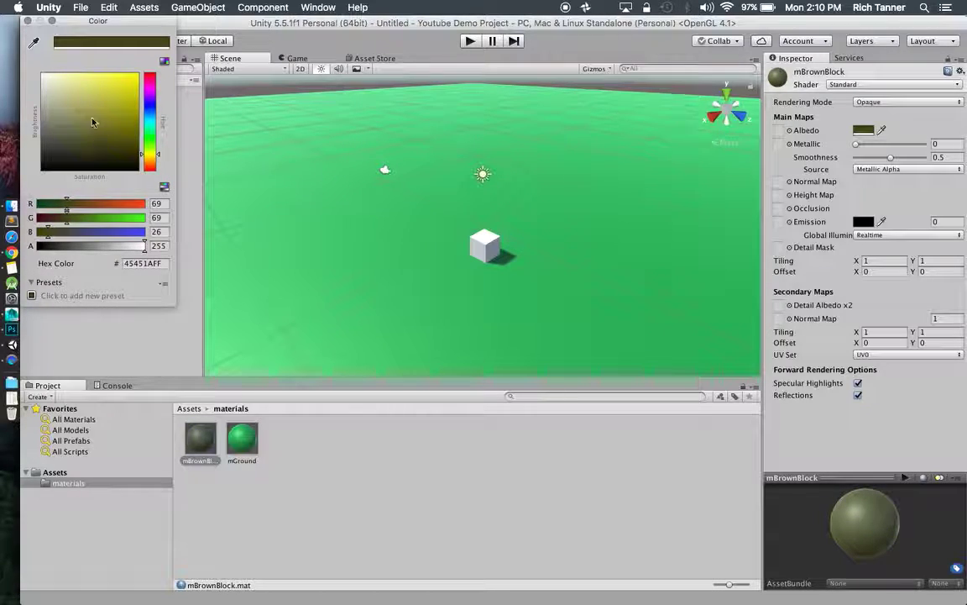
pyautogui.click(31, 20)
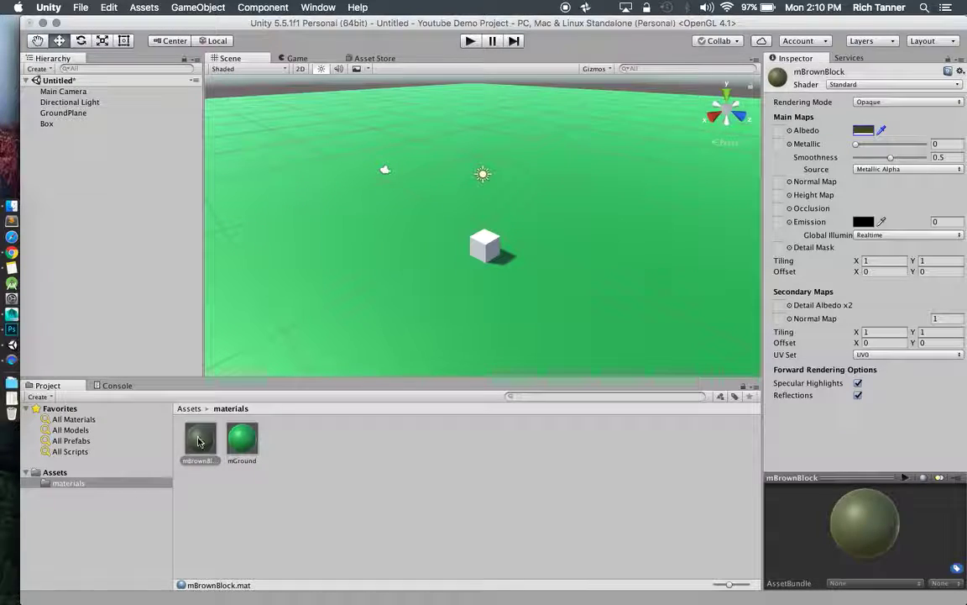
# Apply mBrownBlock to the cube and duplicate it into a ground row of four.
pyautogui.moveTo(200, 438); pyautogui.dragTo(549, 254)
pyautogui.click(484, 244)
pyautogui.scroll(3, 471, 268)
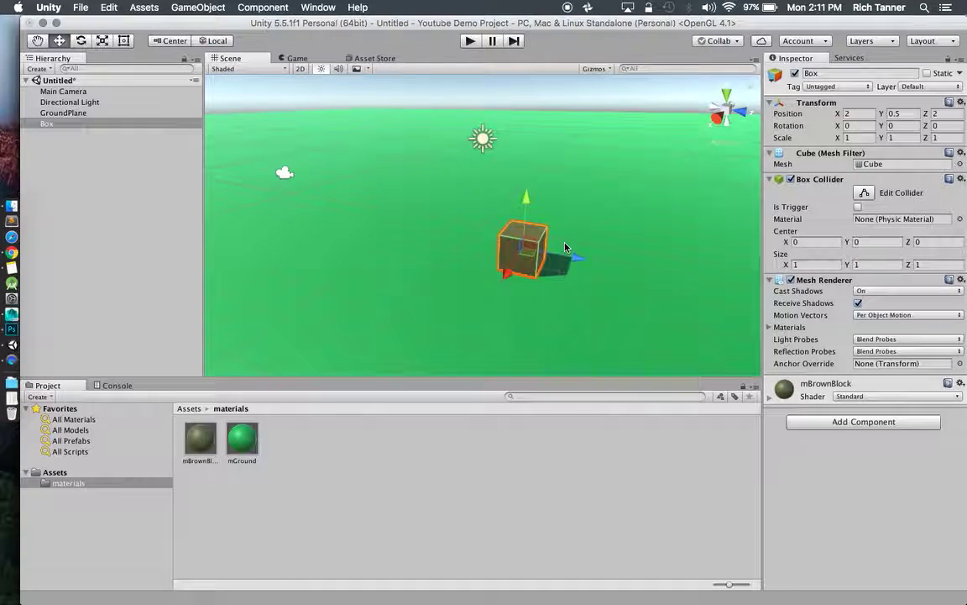
pyautogui.press('super+d')
pyautogui.moveTo(578, 254); pyautogui.dragTo(454, 244)
pyautogui.press('super+d')
pyautogui.press('super+d')
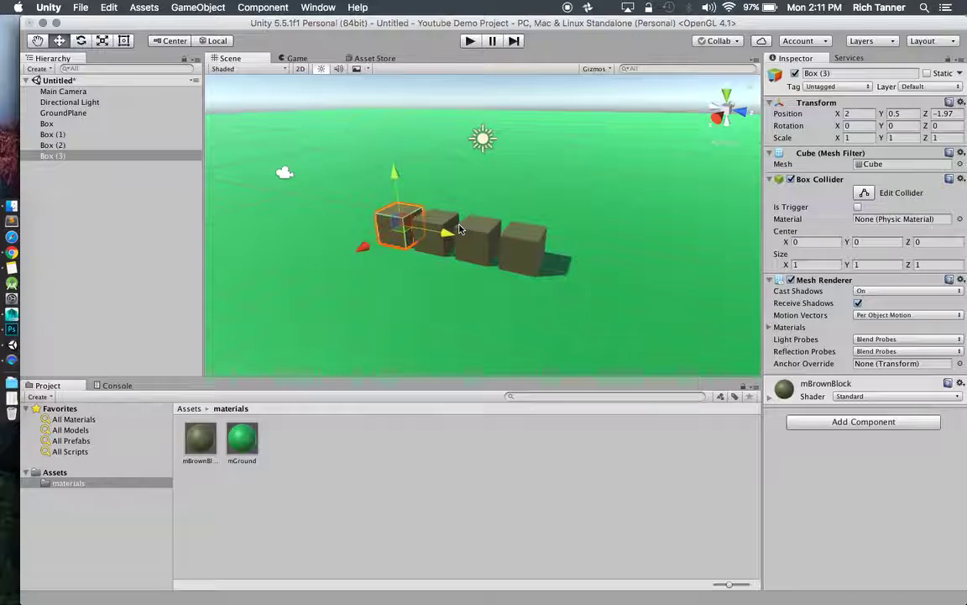
# Duplicate three cubes into a second layer at Y 1.5, centred over the row.
pyautogui.click(433, 227)
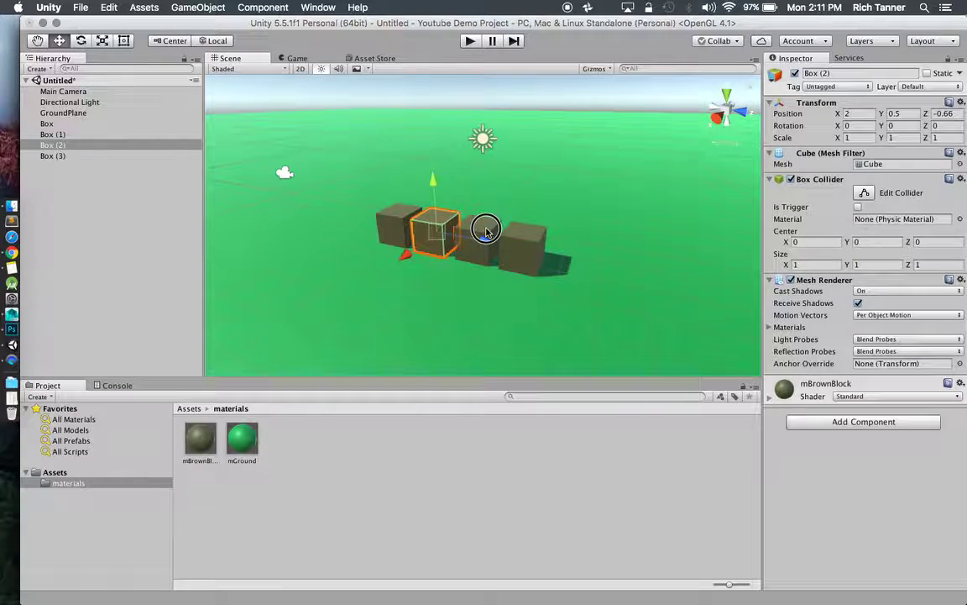
pyautogui.keyDown('alt'); pyautogui.moveTo(485, 229); pyautogui.dragTo(360, 203); pyautogui.keyUp('alt')
pyautogui.keyDown('shift'); pyautogui.click(402, 217); pyautogui.keyUp('shift')
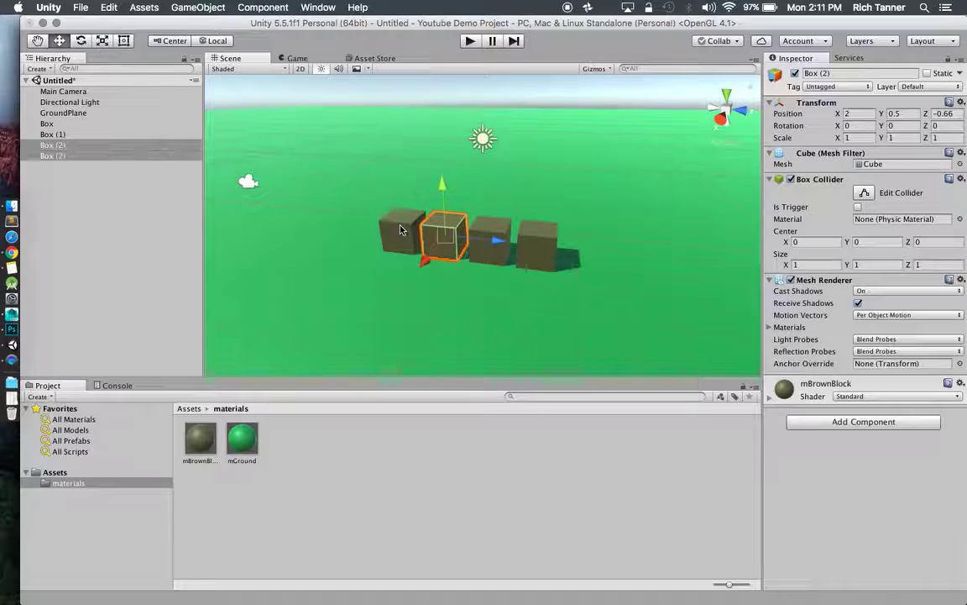
pyautogui.keyDown('shift'); pyautogui.click(494, 231); pyautogui.keyUp('shift')
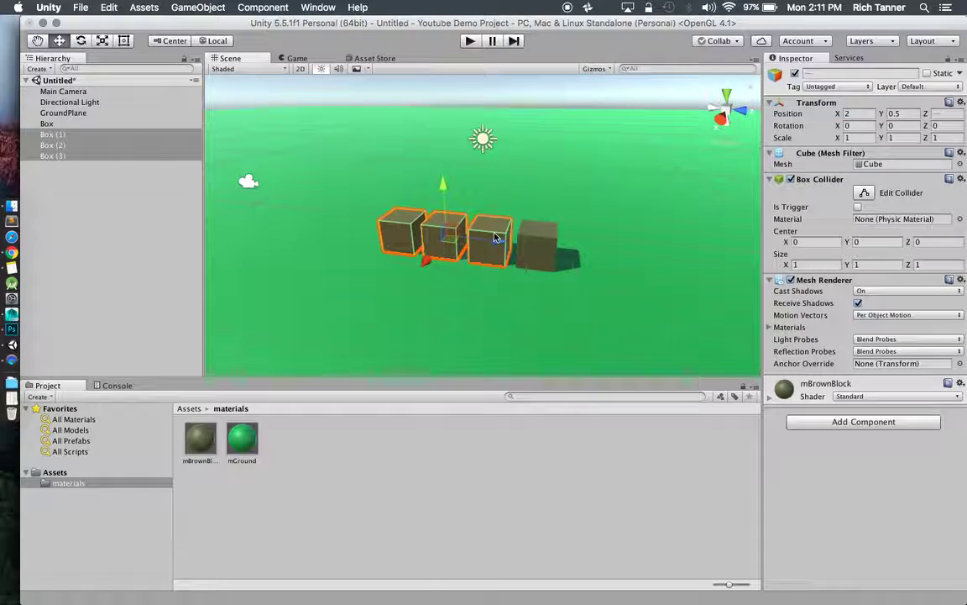
pyautogui.press('super+d')
pyautogui.moveTo(443, 184); pyautogui.dragTo(443, 157)
pyautogui.moveTo(497, 204); pyautogui.dragTo(522, 208)
pyautogui.click(902, 114)
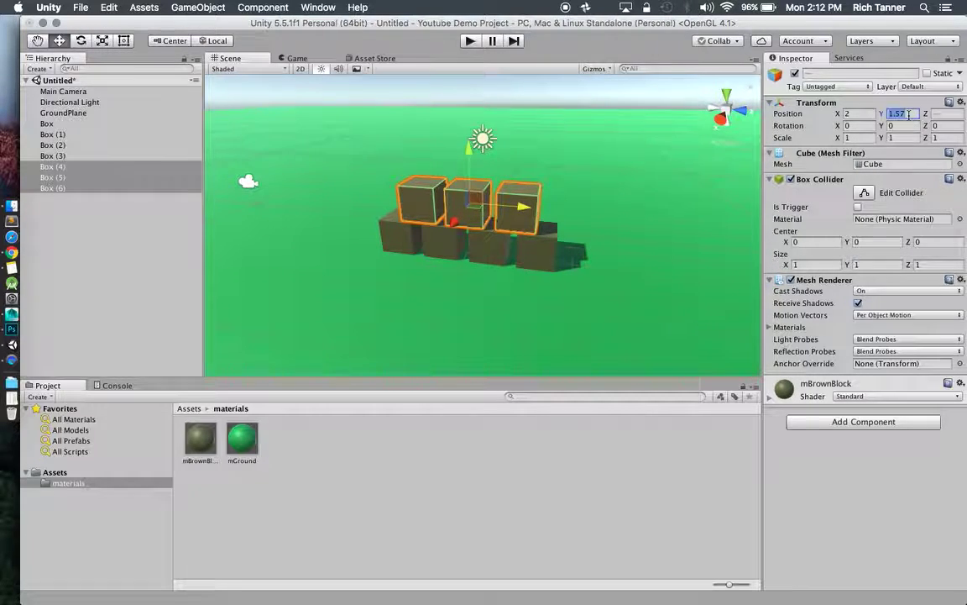
pyautogui.write('1.5')
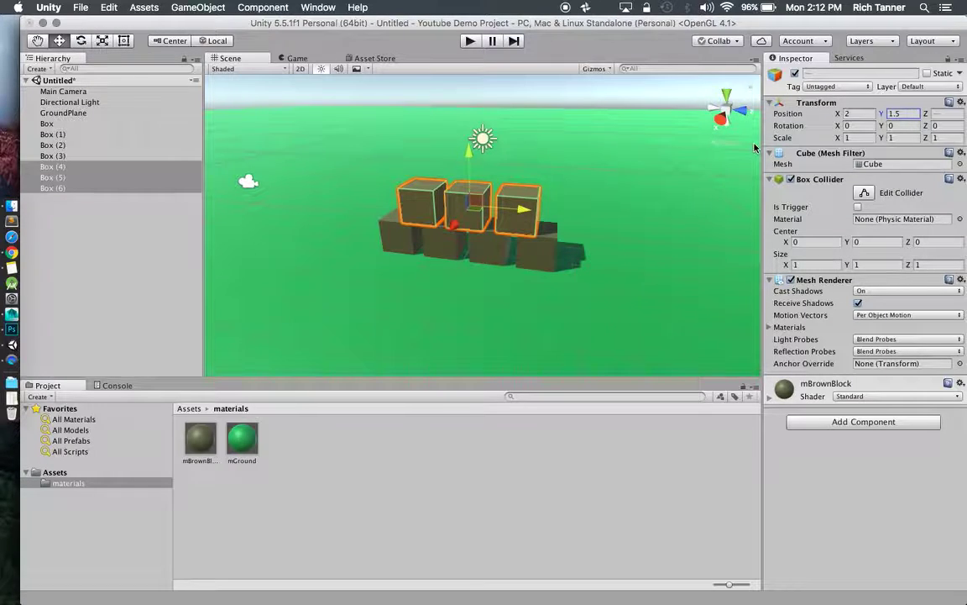
# Duplicate two cubes into the top layer at Y 2.5.
pyautogui.click(450, 243)
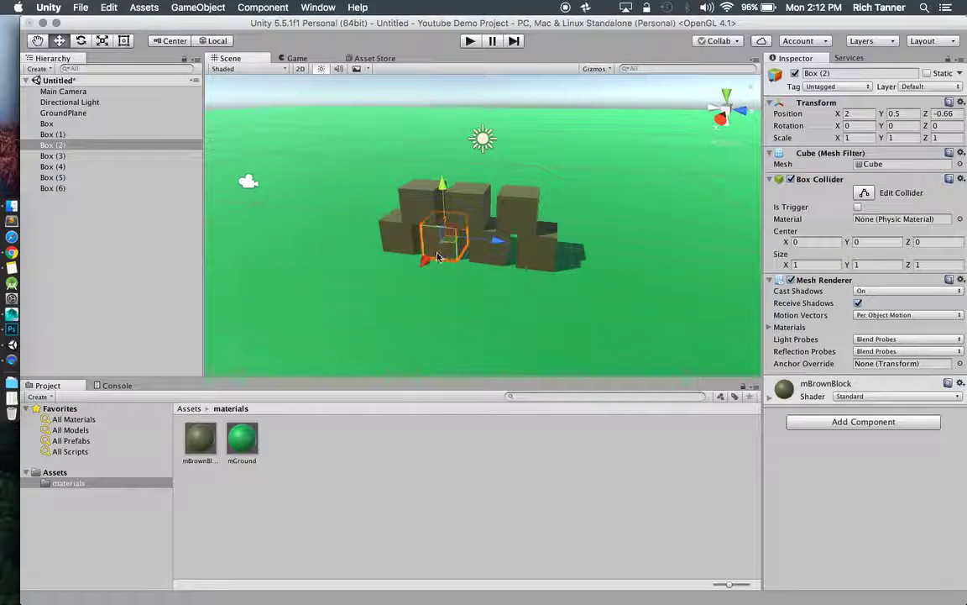
pyautogui.keyDown('shift'); pyautogui.click(490, 257); pyautogui.keyUp('shift')
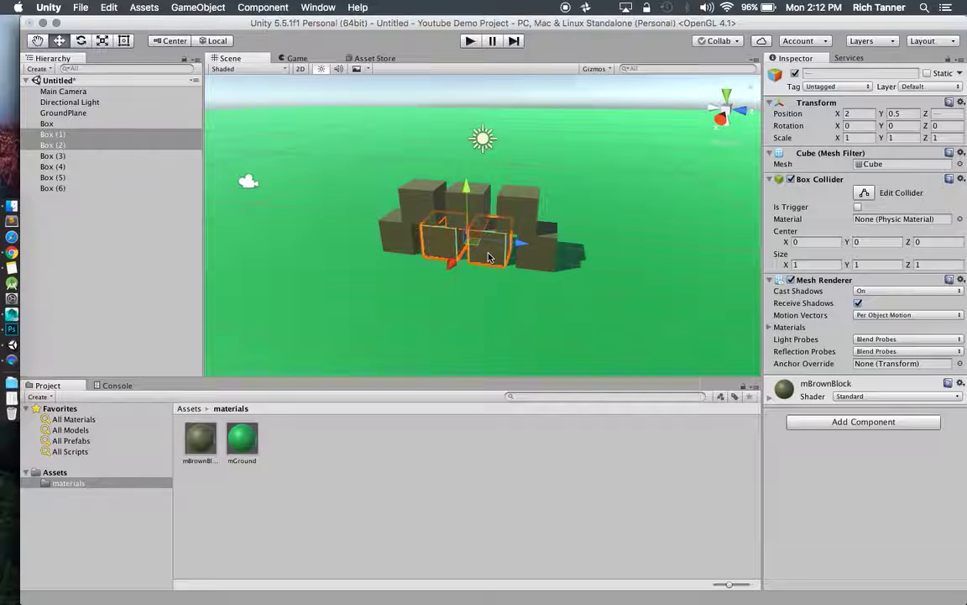
pyautogui.press('super+d')
pyautogui.moveTo(467, 214); pyautogui.dragTo(467, 128)
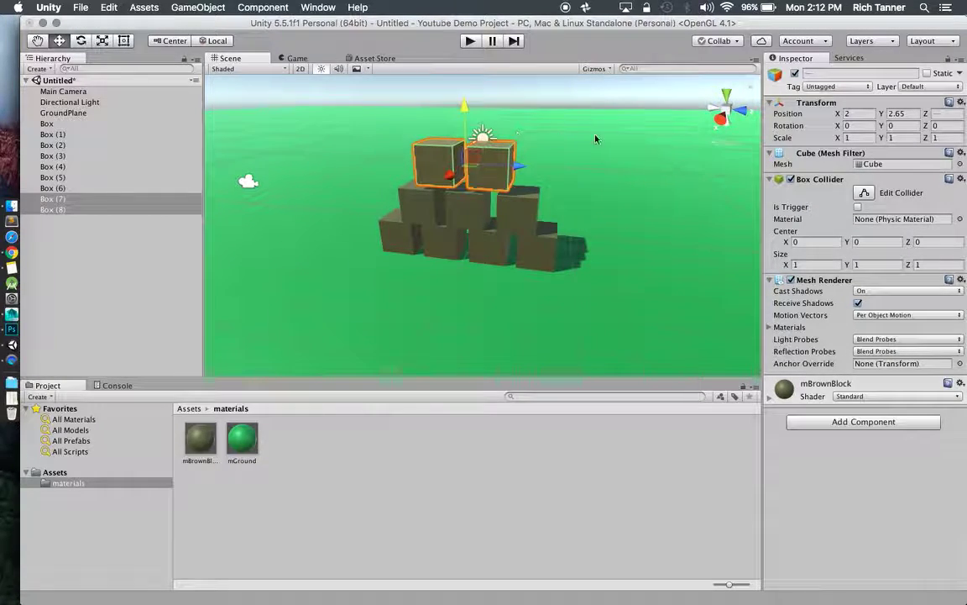
pyautogui.click(912, 113)
pyautogui.write('2.5')
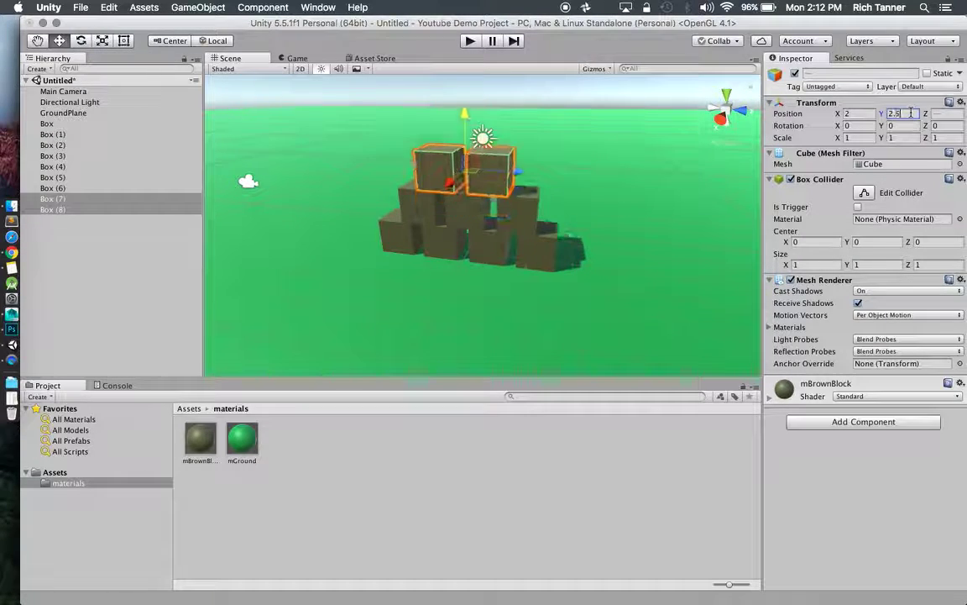
# Move the Main Camera to X -0.4 and briefly run Play to check the Game view.
pyautogui.click(598, 220)
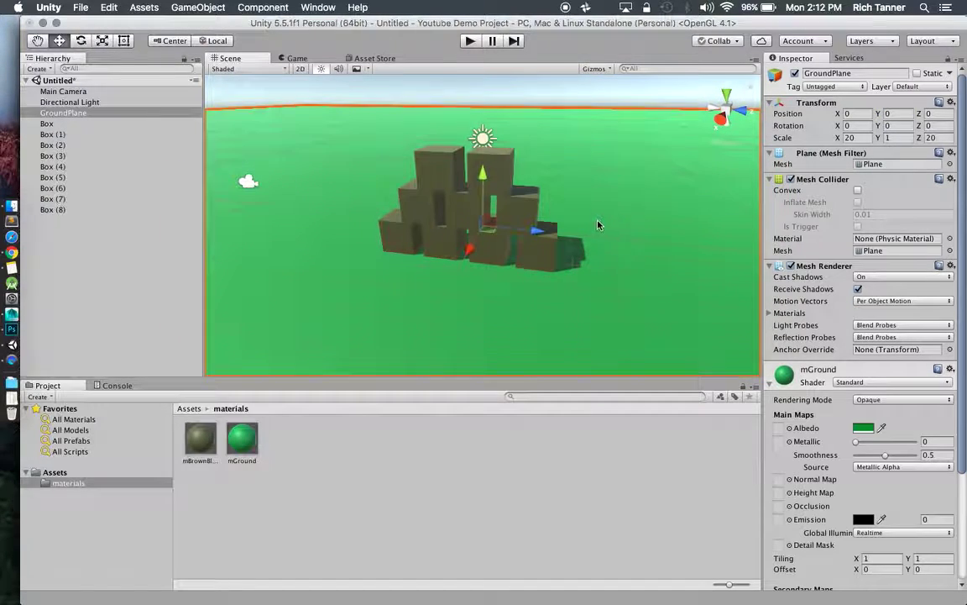
pyautogui.keyDown('alt'); pyautogui.moveTo(598, 220); pyautogui.dragTo(493, 203); pyautogui.keyUp('alt')
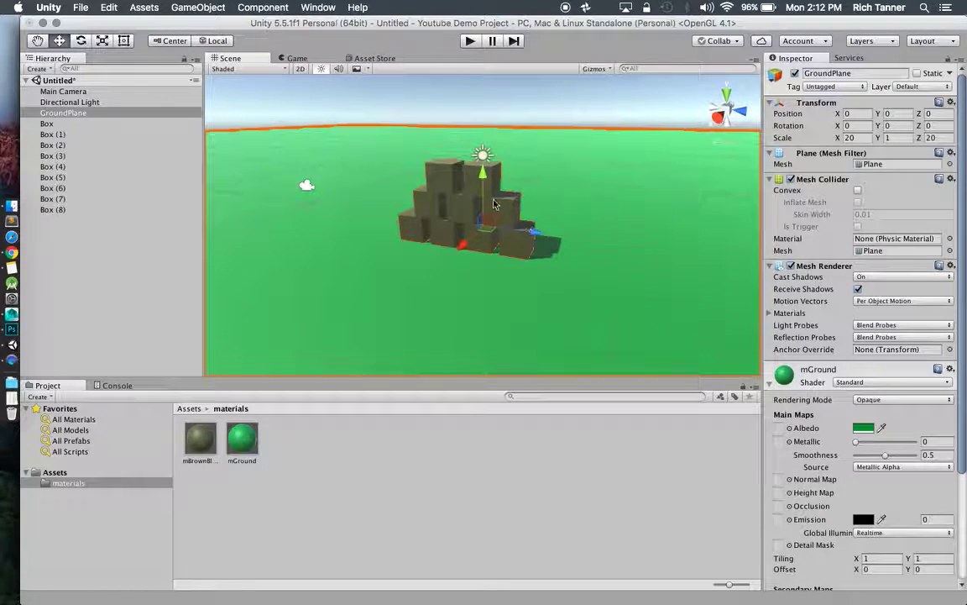
pyautogui.click(308, 186)
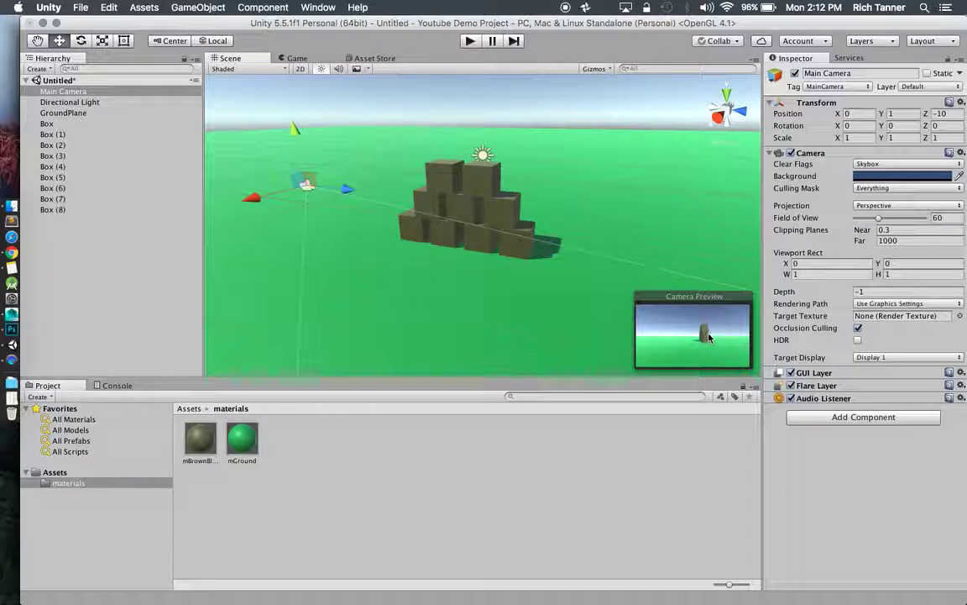
pyautogui.click(255, 199)
pyautogui.moveTo(254, 198)
pyautogui.mouseDown()
pyautogui.moveTo(184, 218)
pyautogui.moveTo(298, 193)
pyautogui.moveTo(257, 197)
pyautogui.mouseUp()
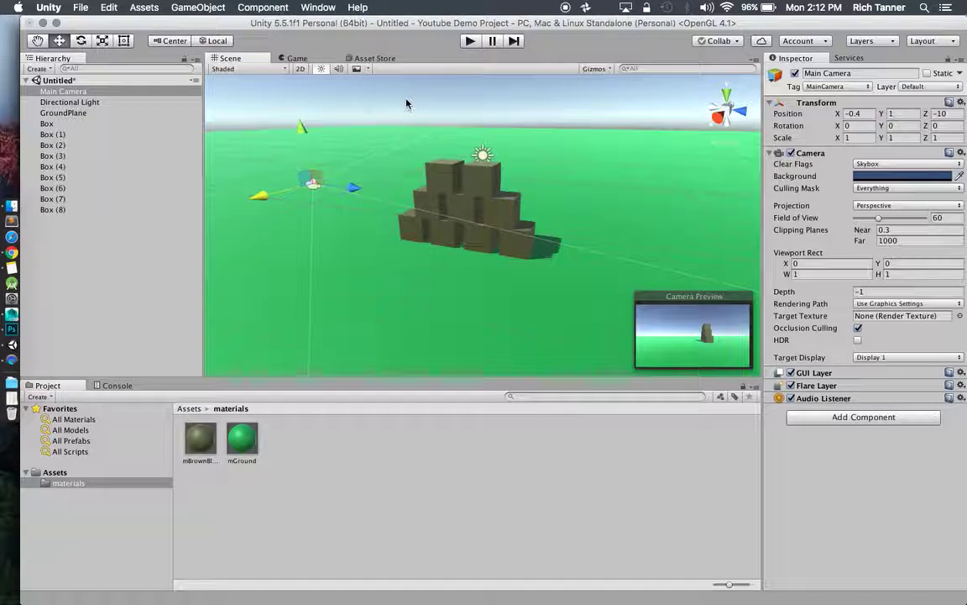
pyautogui.click(467, 42)
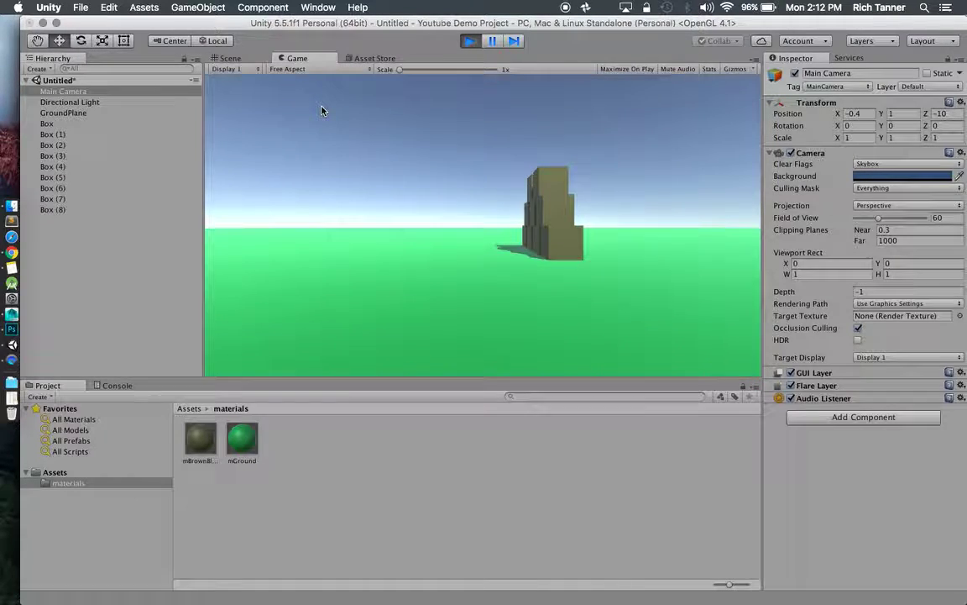
pyautogui.click(470, 41)
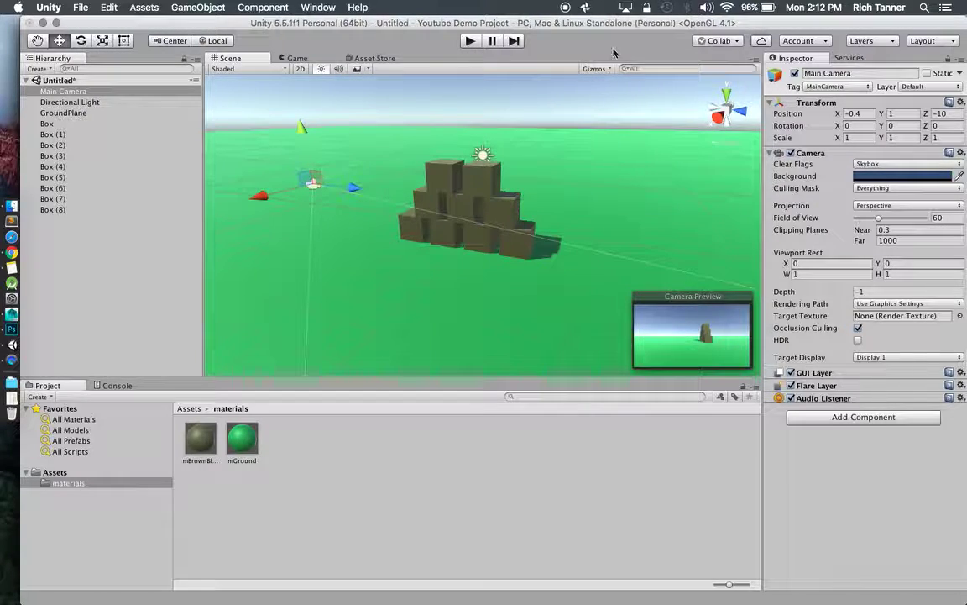
# Start Collab setup and create a project ID under the Youtube Demo organization.
pyautogui.click(737, 42)
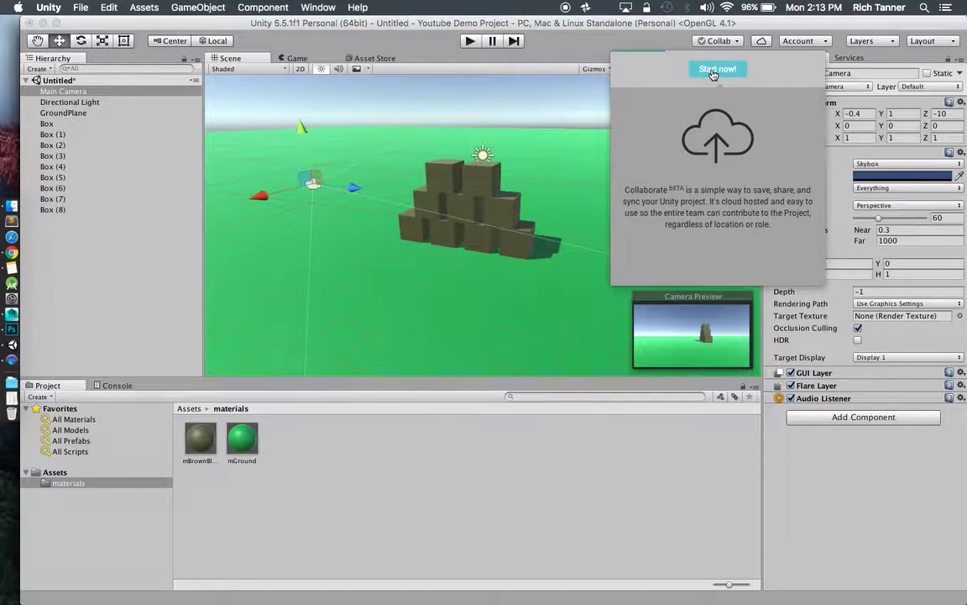
pyautogui.click(712, 69)
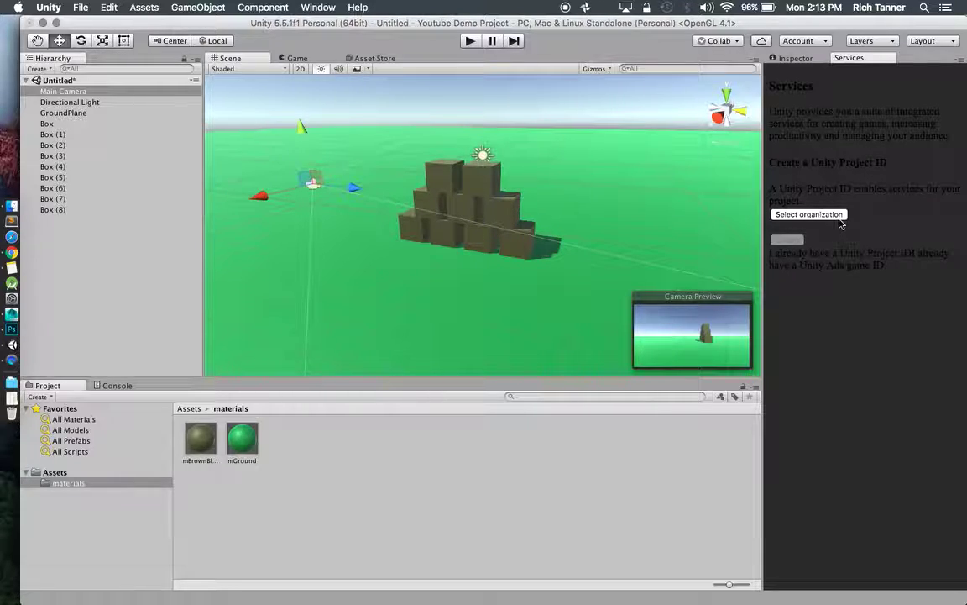
pyautogui.click(798, 58)
pyautogui.click(844, 59)
pyautogui.click(811, 215)
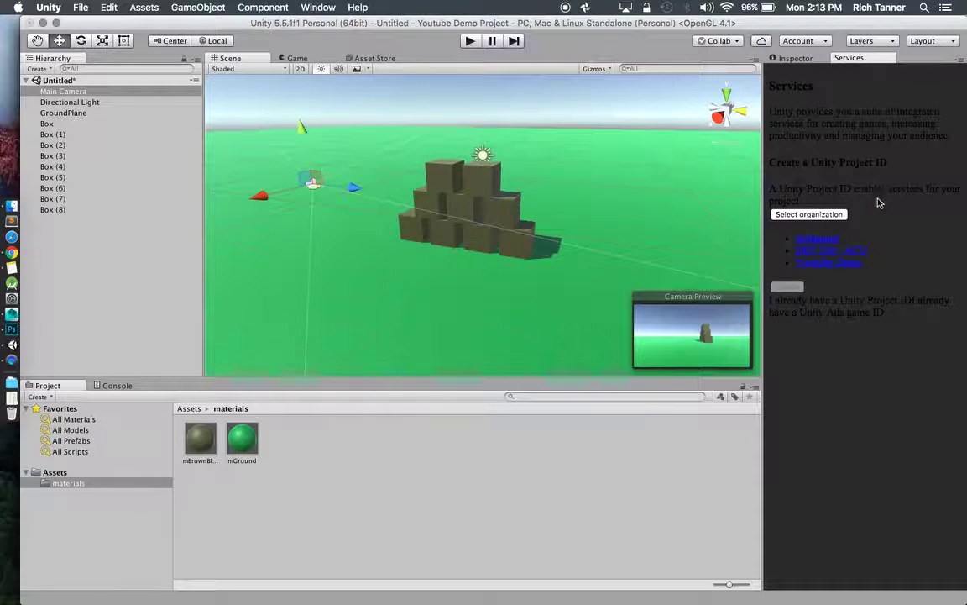
pyautogui.click(827, 267)
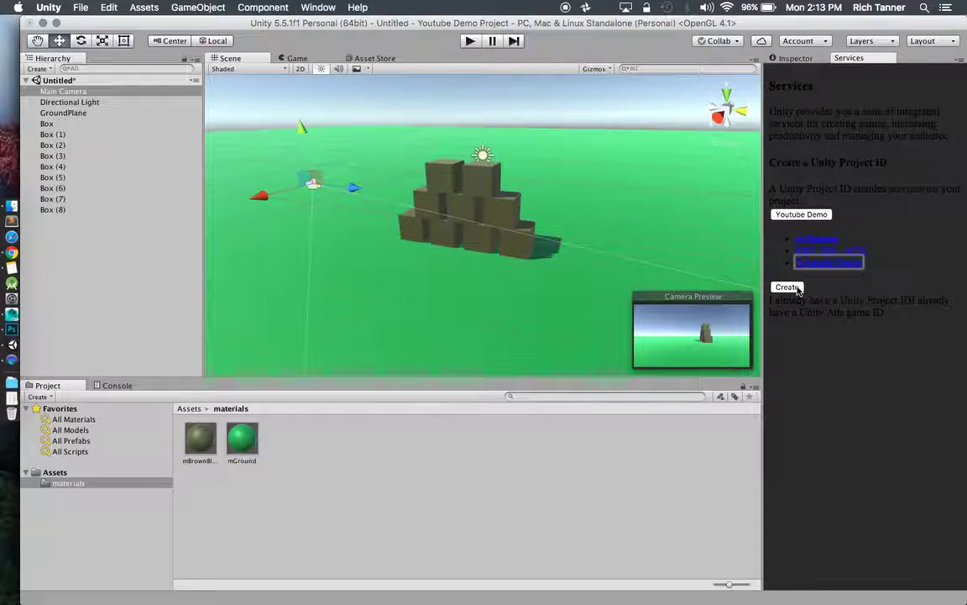
pyautogui.click(796, 288)
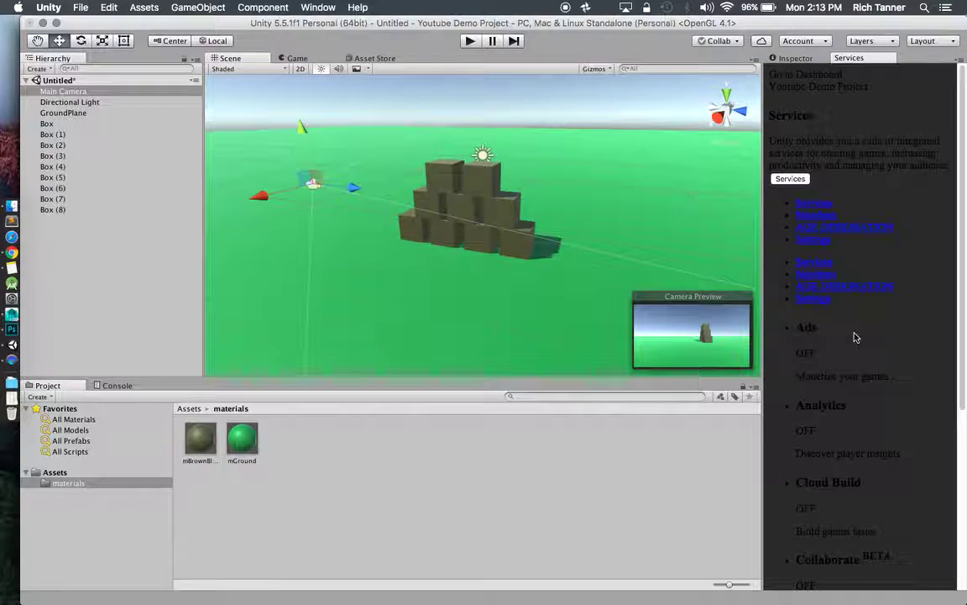
pyautogui.scroll(-10, 855, 336)
pyautogui.scroll(10, 855, 336)
# Open the Collab panel to show the 19 pending changes.
pyautogui.click(736, 46)
pyautogui.click(737, 46)
pyautogui.click(737, 46)
pyautogui.click(737, 46)
pyautogui.scroll(-6, 808, 110)
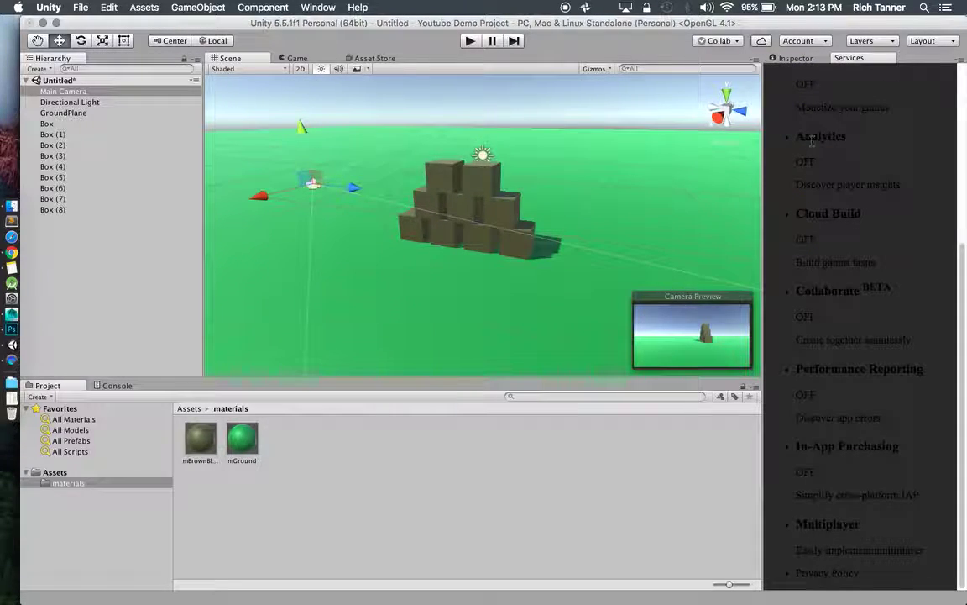
pyautogui.scroll(6, 845, 311)
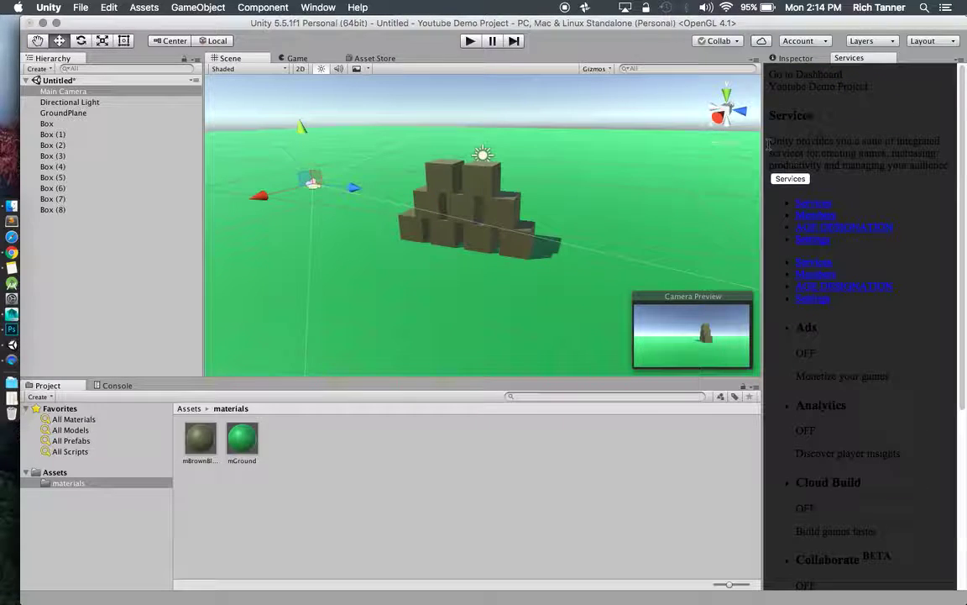
pyautogui.click(718, 40)
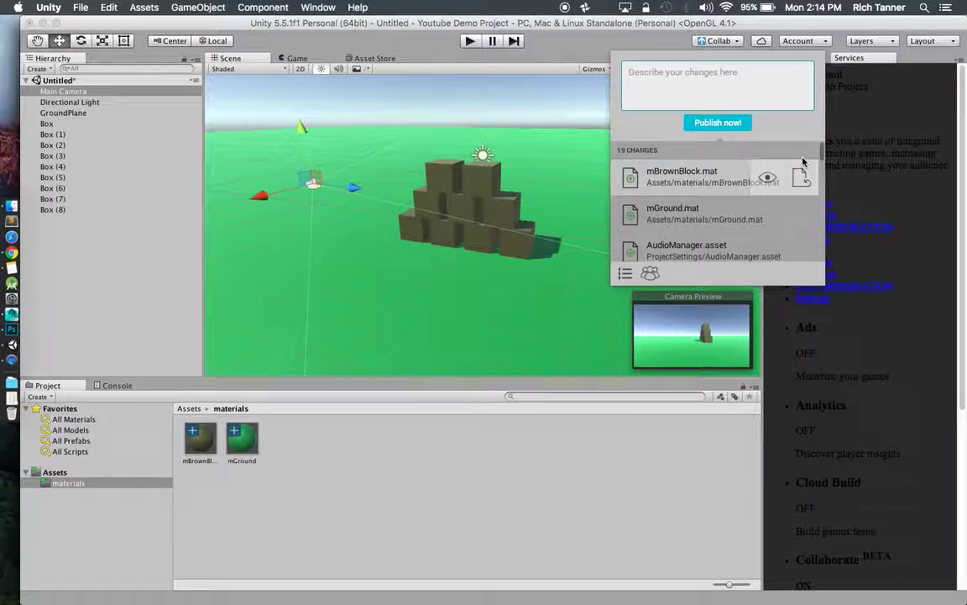
# Write the commit message 'Started new Youtube Demo level. Added ground plane and a few basic blocks. Good luck!'.
pyautogui.moveTo(823, 158); pyautogui.dragTo(823, 254)
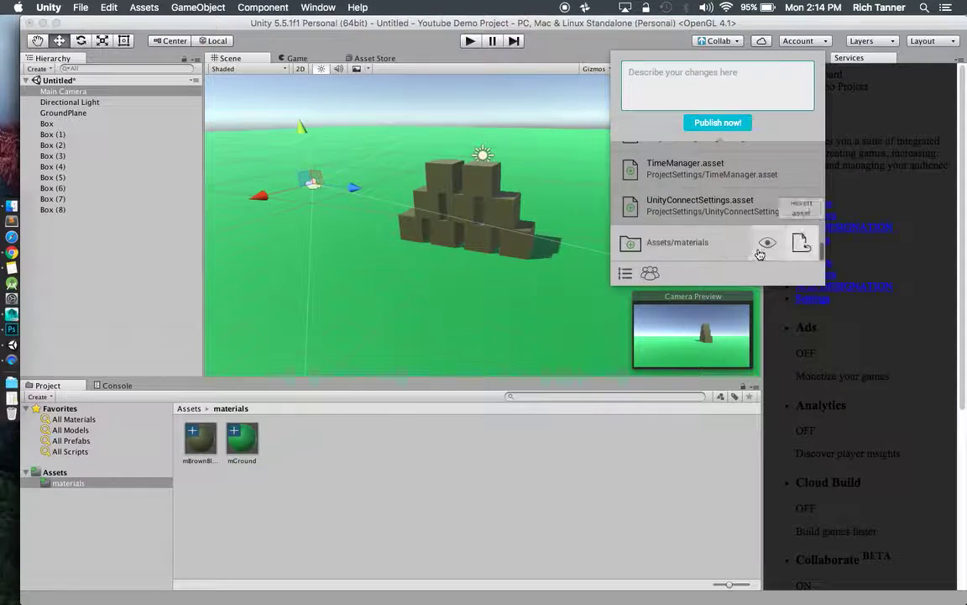
pyautogui.moveTo(820, 245); pyautogui.dragTo(819, 143)
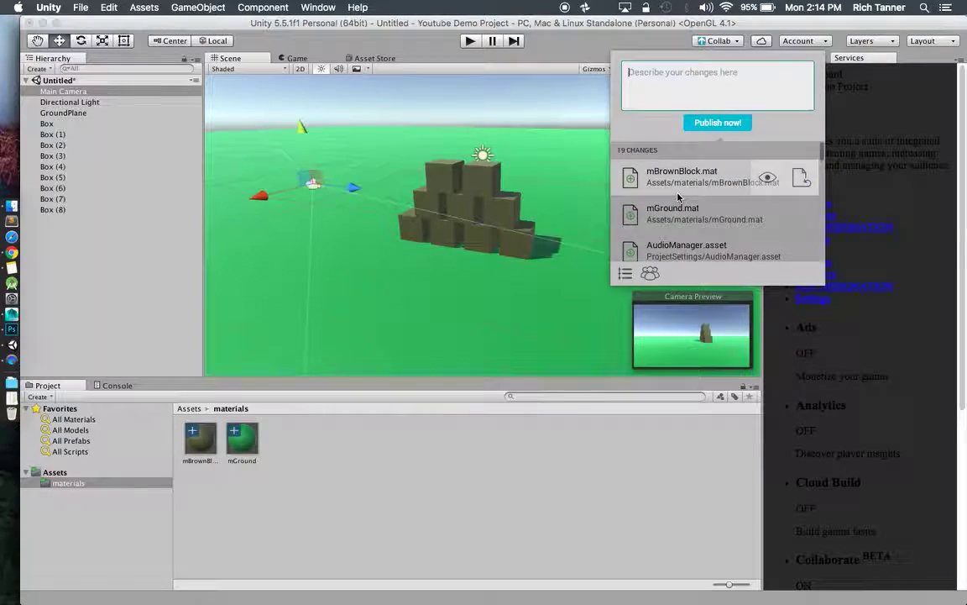
pyautogui.click(712, 126)
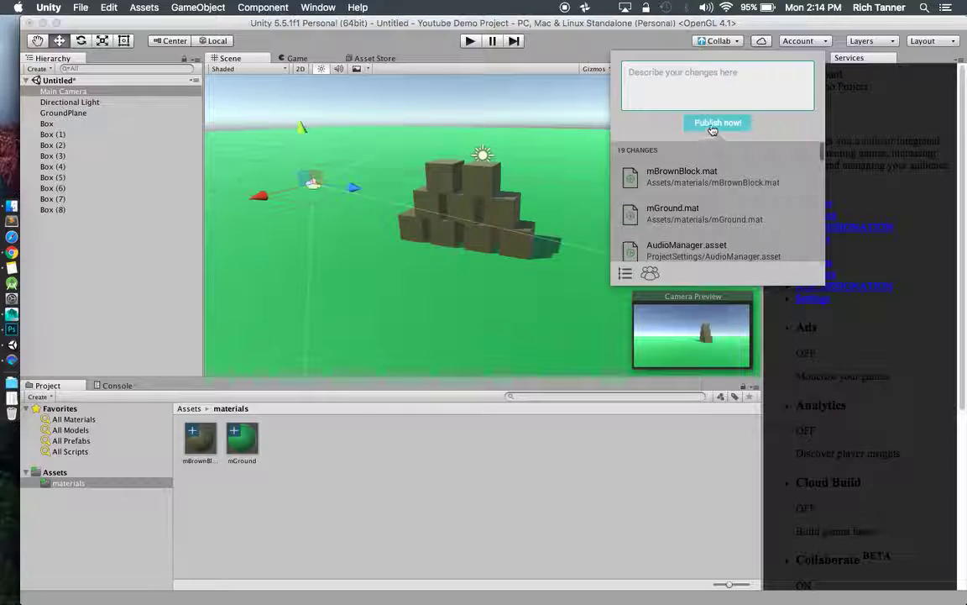
pyautogui.click(665, 76)
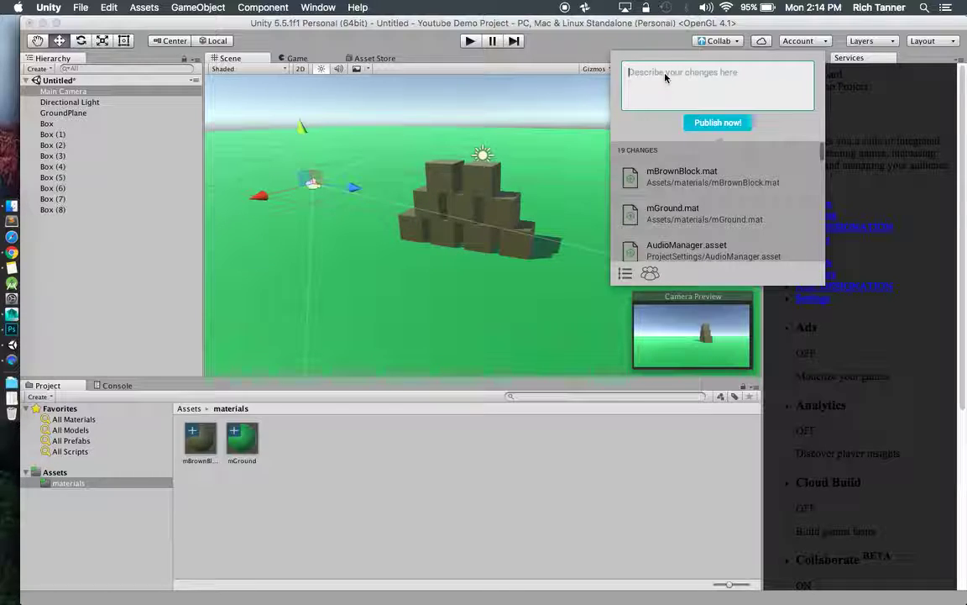
pyautogui.write('Started ')
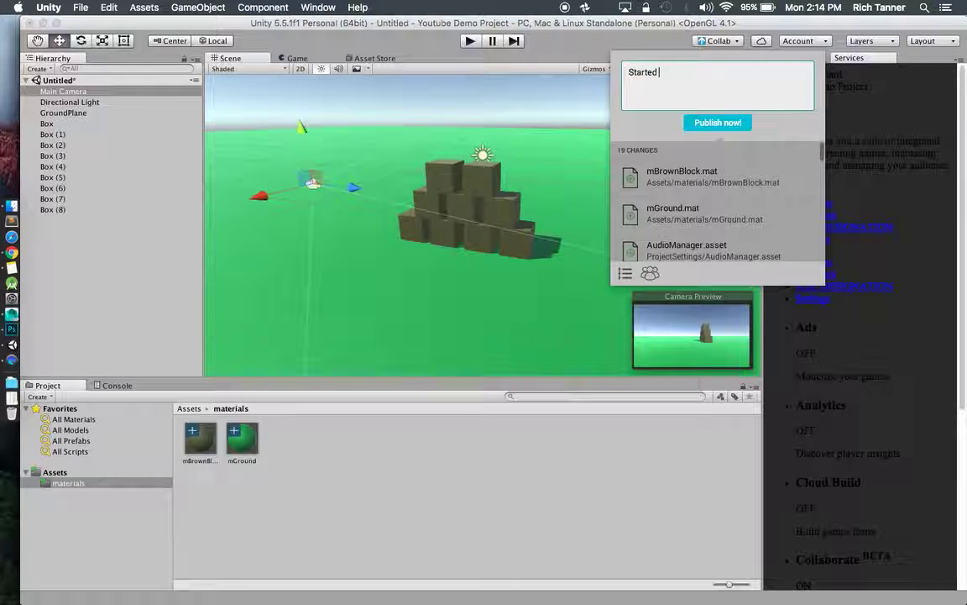
pyautogui.write('new Yout')
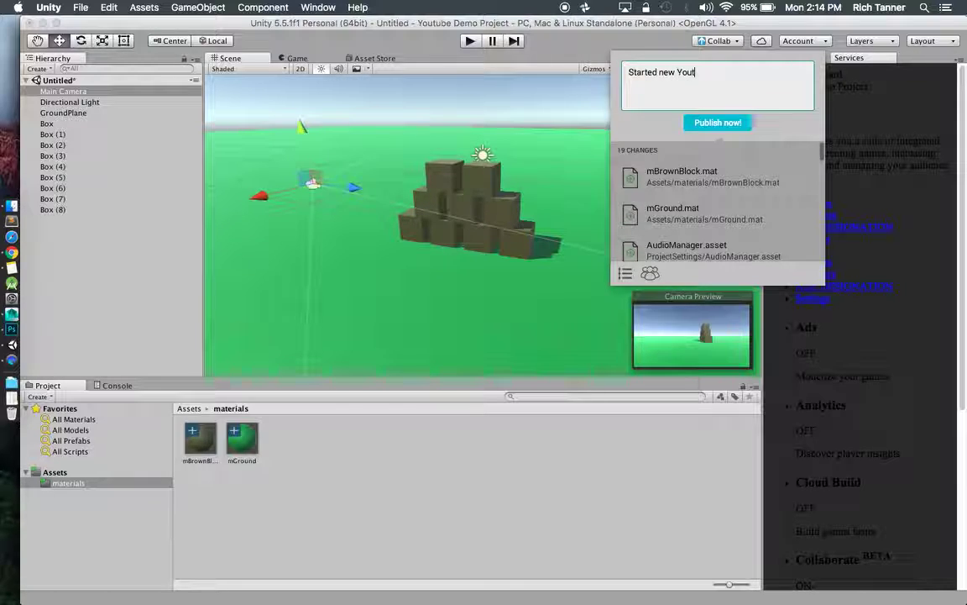
pyautogui.write('ube Demo lev')
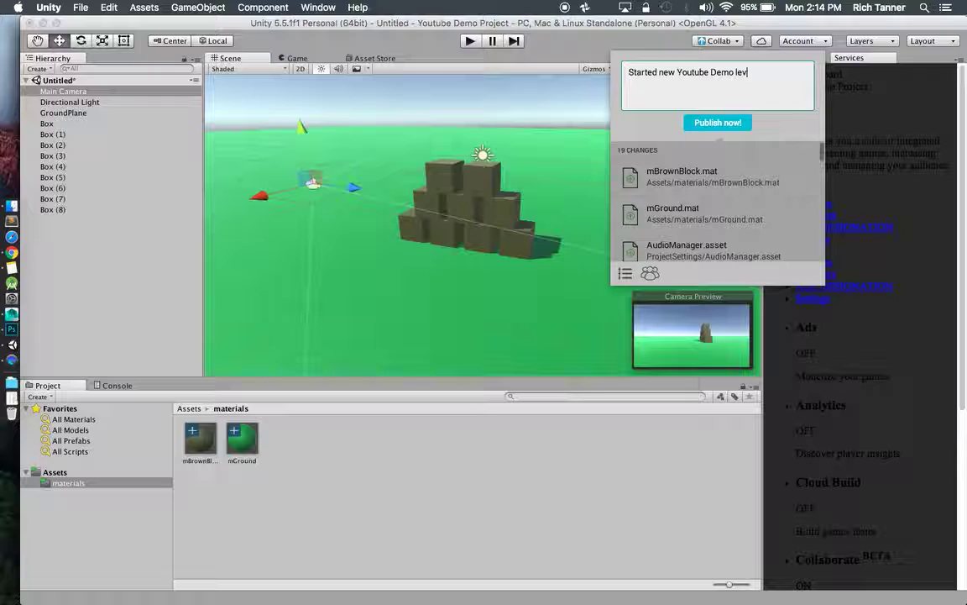
pyautogui.write('el.  Good luck!')
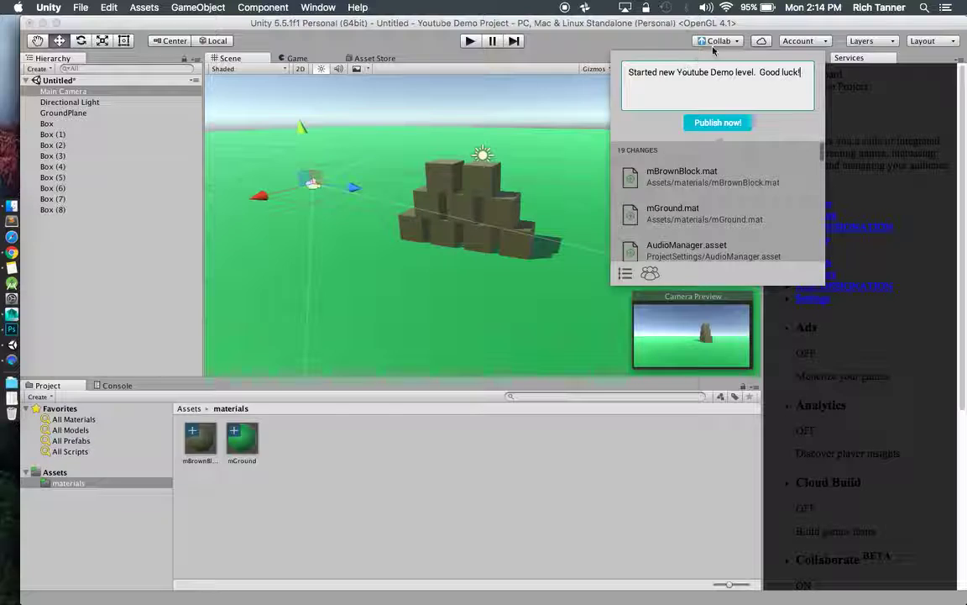
pyautogui.click(760, 73)
pyautogui.write('Added ')
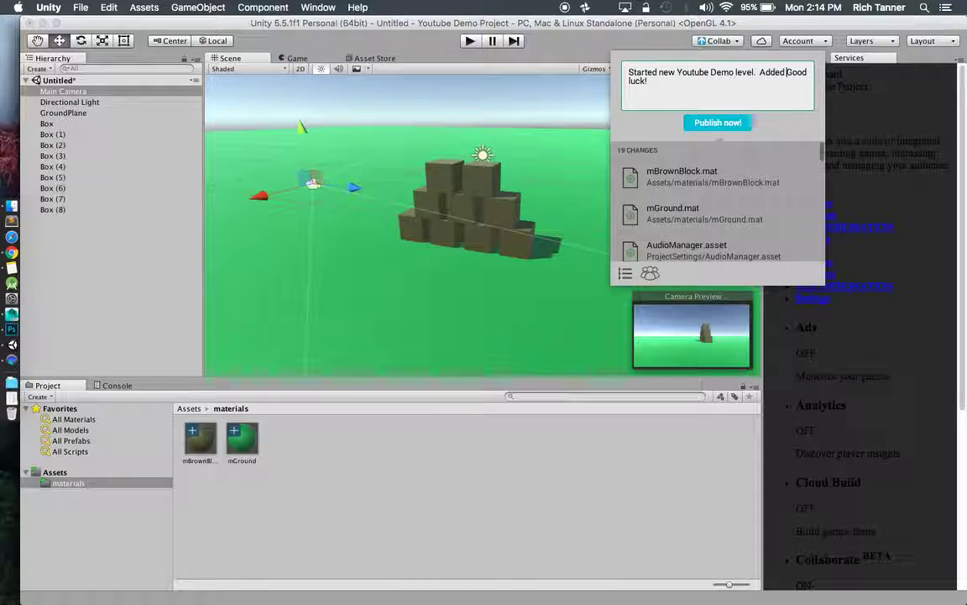
pyautogui.write('ground p')
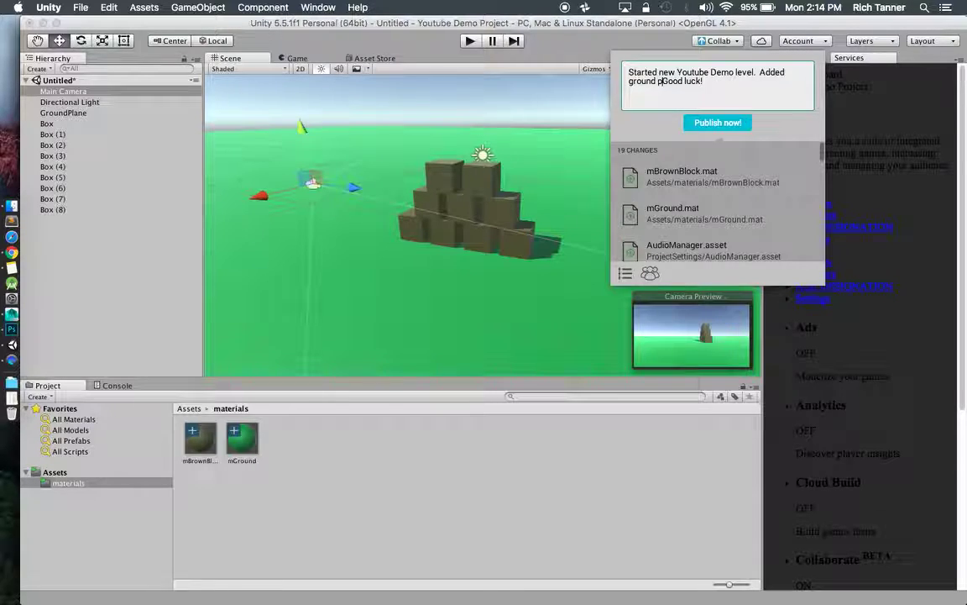
pyautogui.write('lane a')
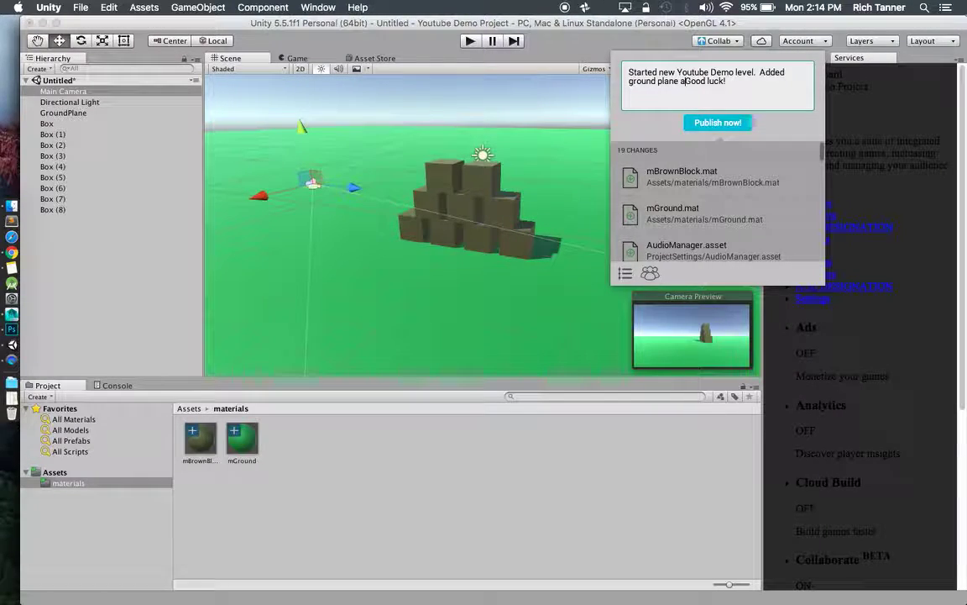
pyautogui.write('nd a few ')
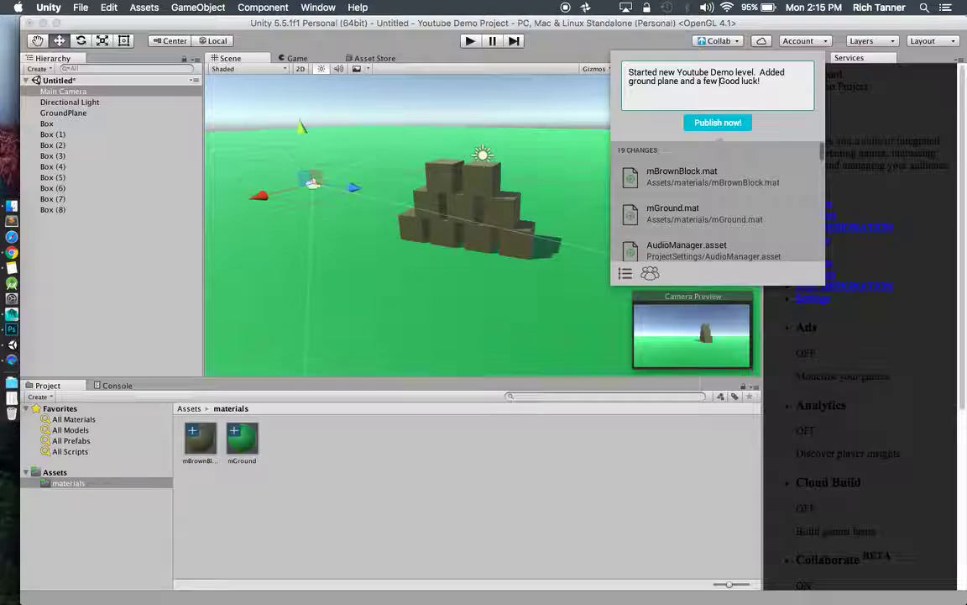
pyautogui.write('basic block')
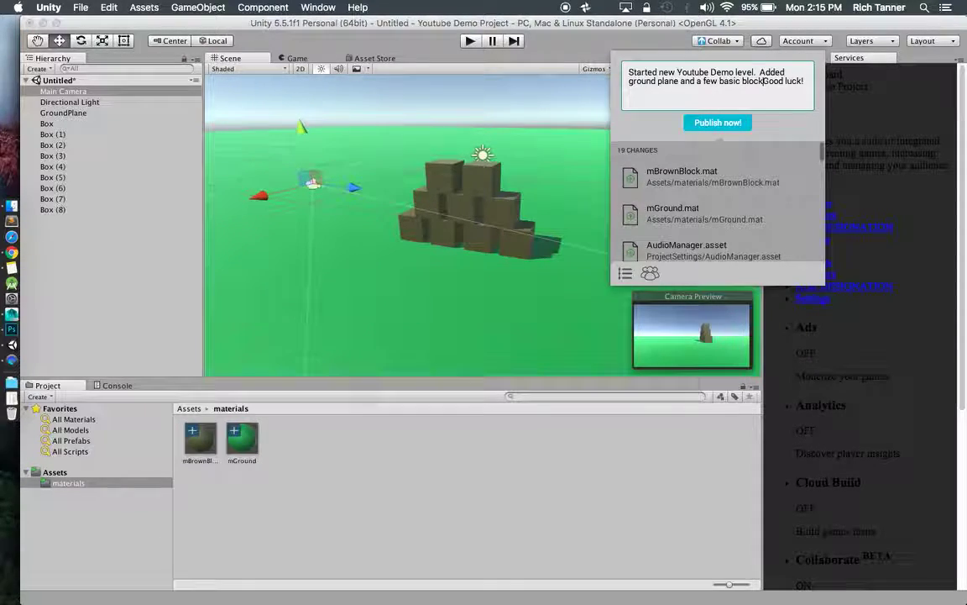
pyautogui.write('s.')
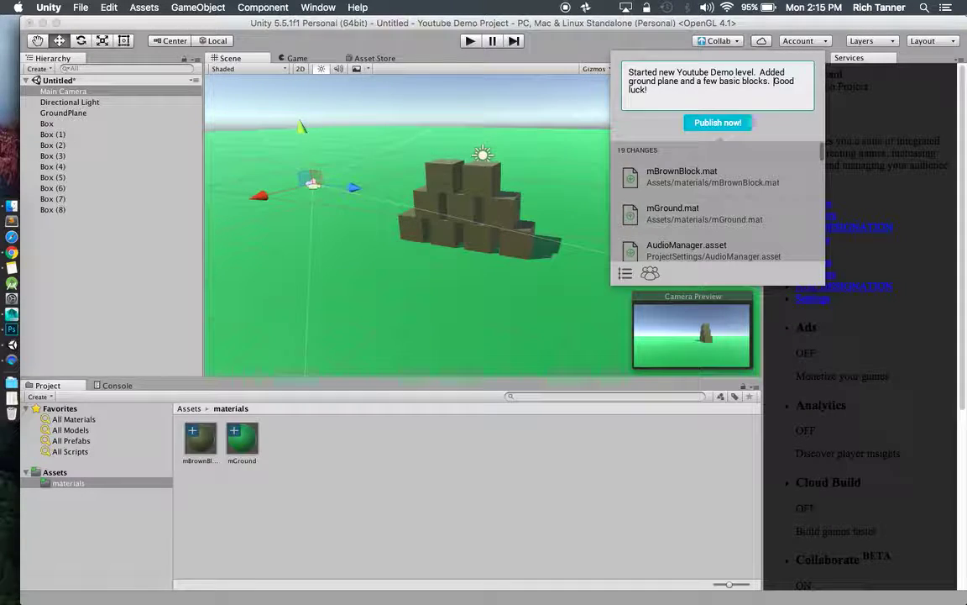
pyautogui.doubleClick(762, 74)
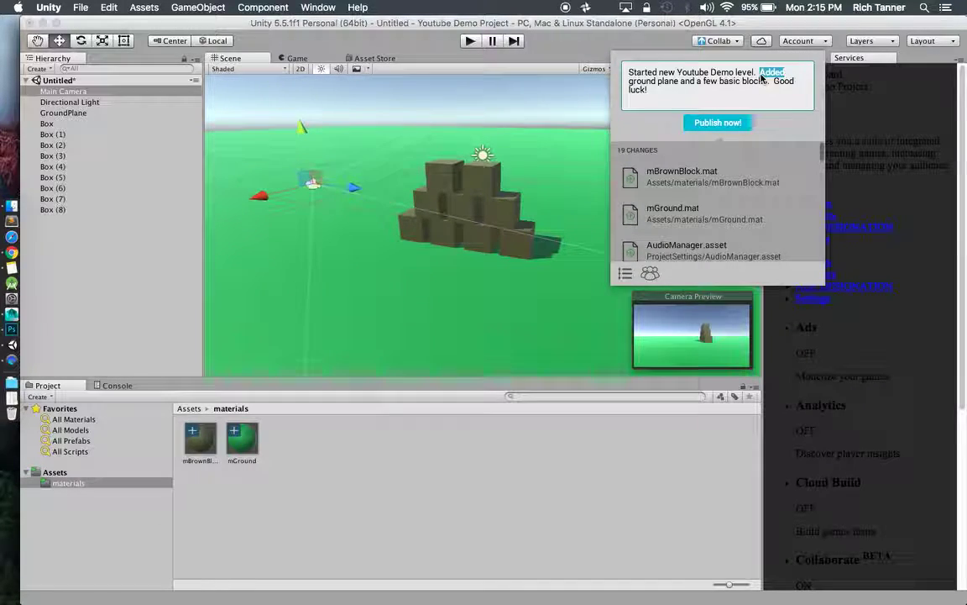
pyautogui.click(663, 94)
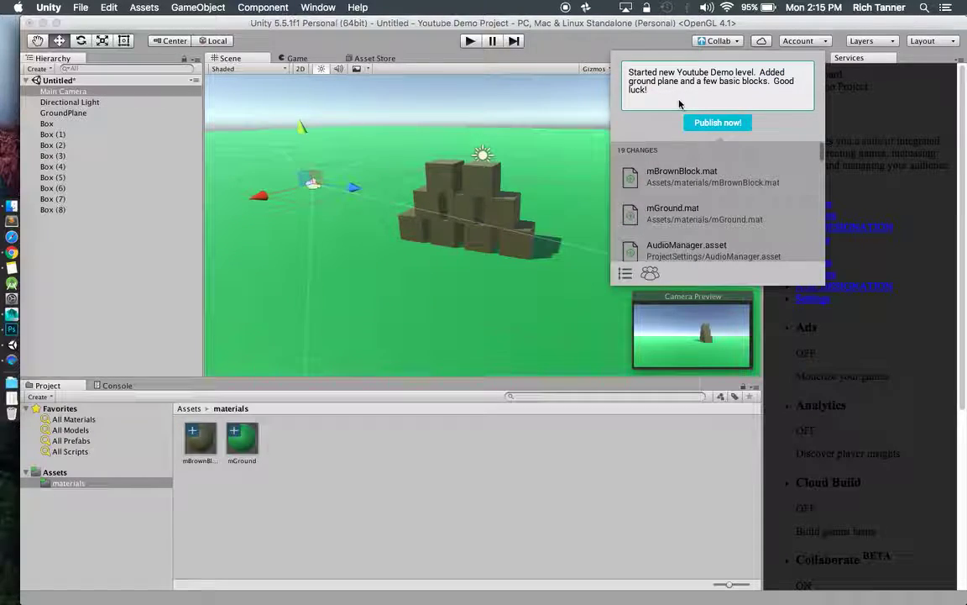
# Start publishing and save the modified scene as YouDemo.
pyautogui.click(729, 123)
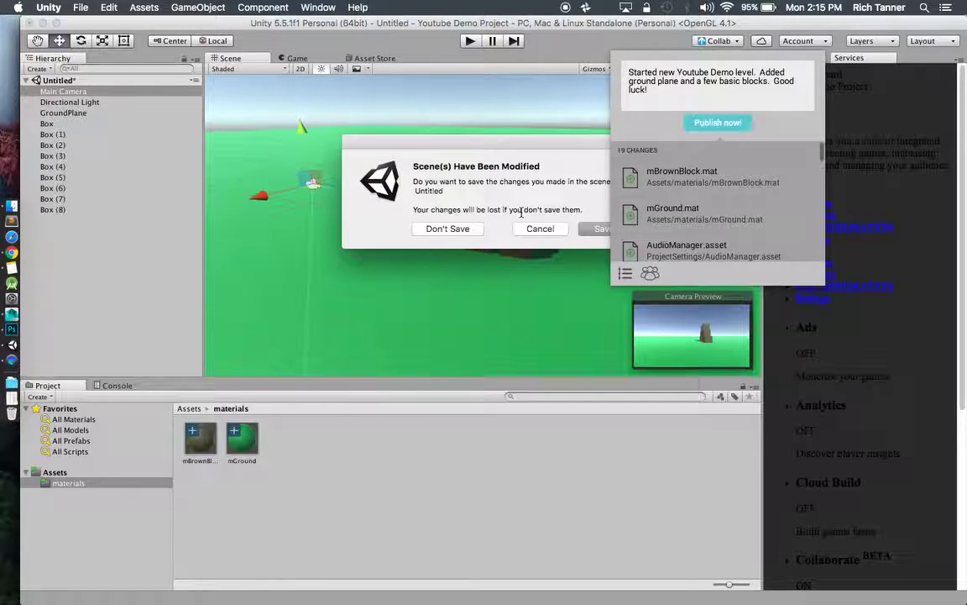
pyautogui.press('Return')
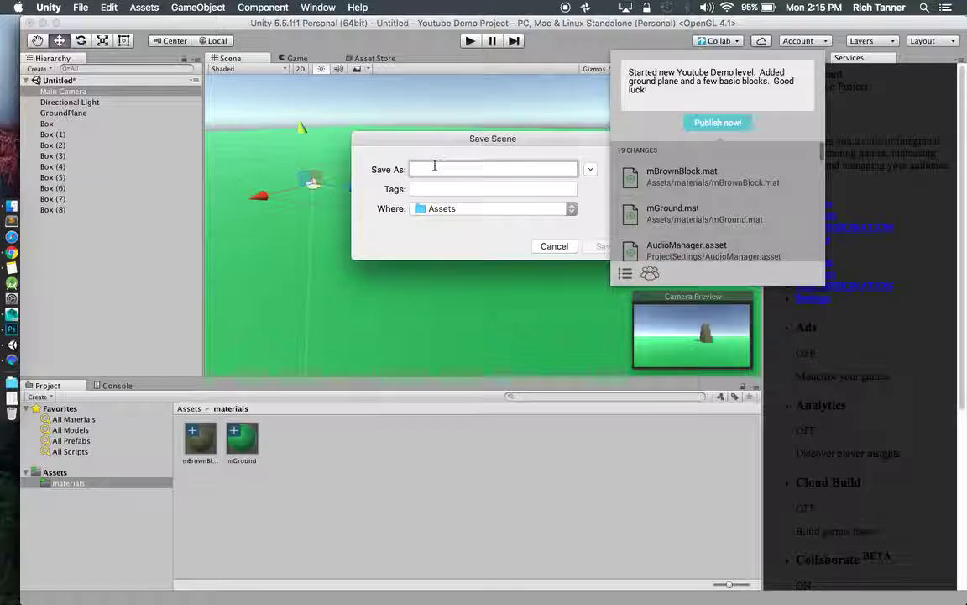
pyautogui.write('YouDemo')
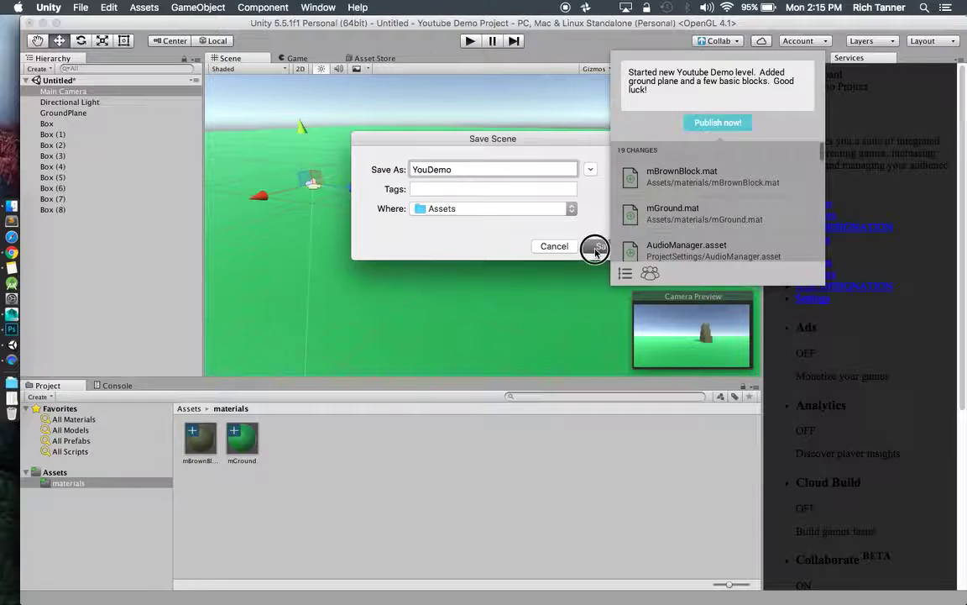
pyautogui.click(598, 246)
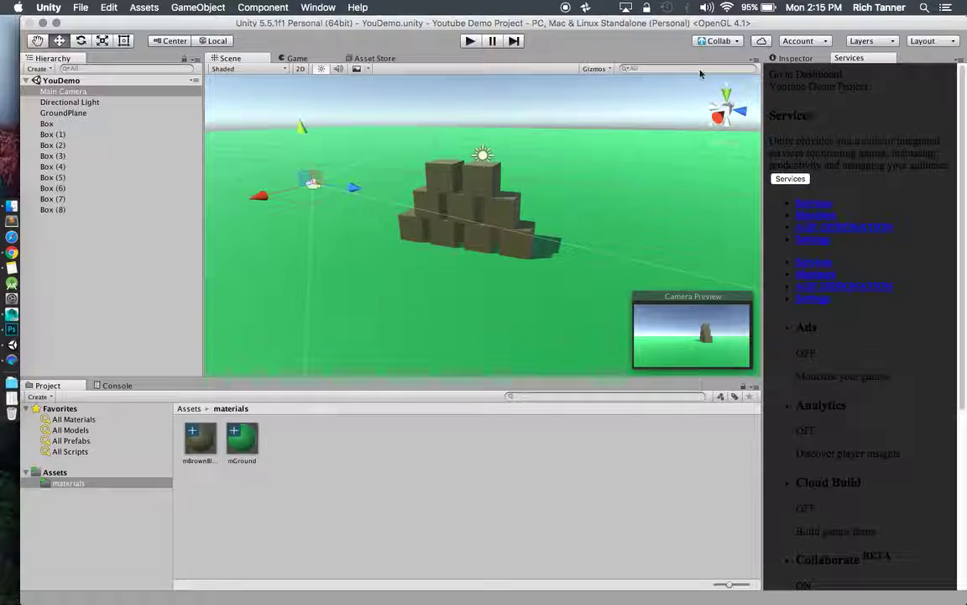
# Publish all 20 changes from the Collab panel and confirm the project is up to date.
pyautogui.click(719, 40)
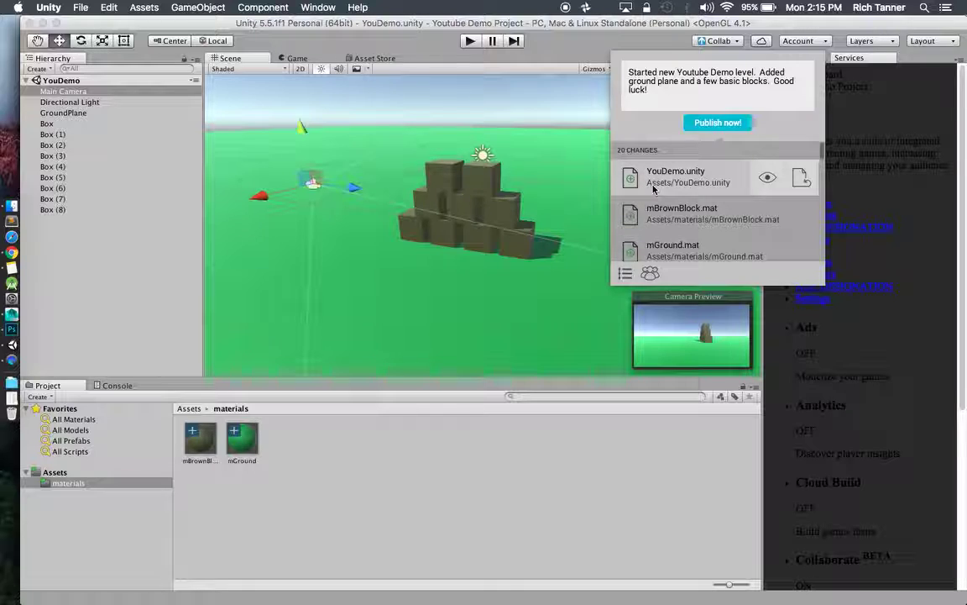
pyautogui.click(671, 99)
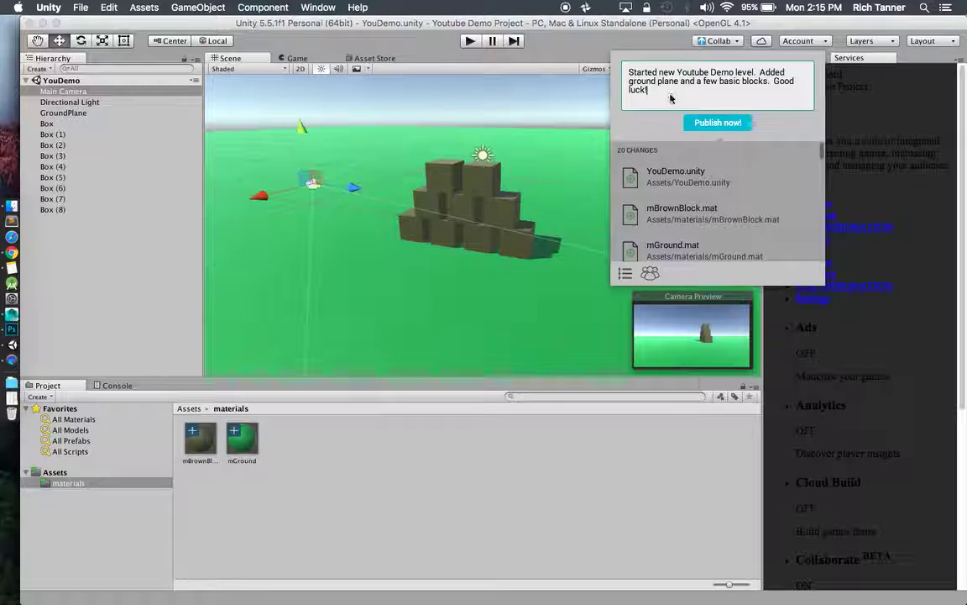
pyautogui.click(718, 126)
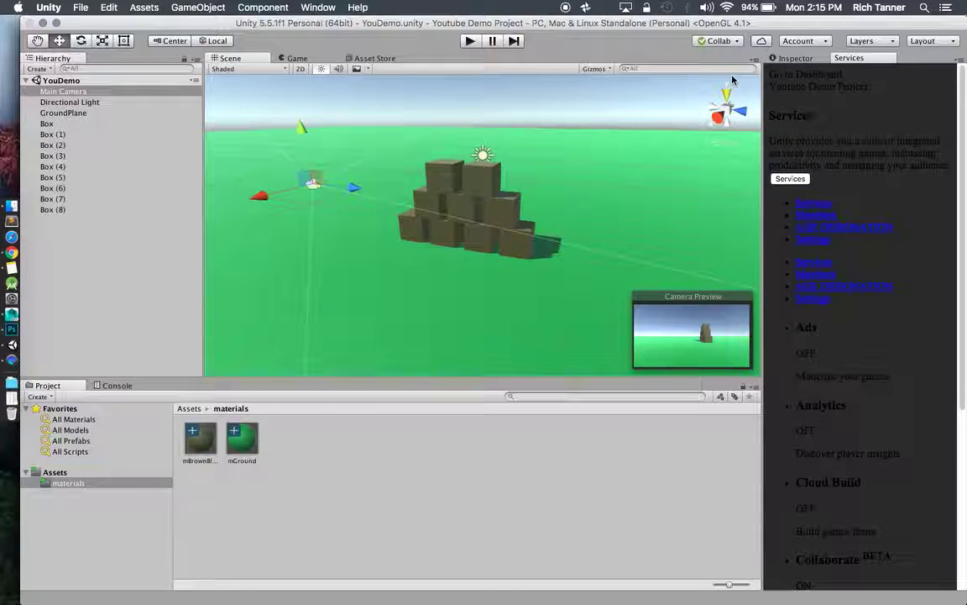
pyautogui.click(739, 42)
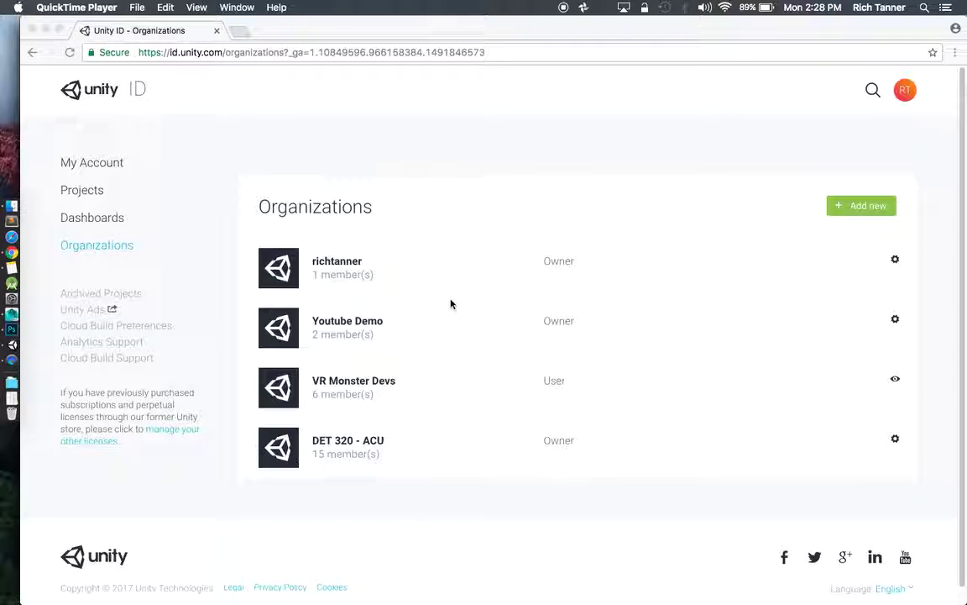
# In Chrome, browse the Youtube Demo organization page, then go to the Projects list.
pyautogui.click(291, 329)
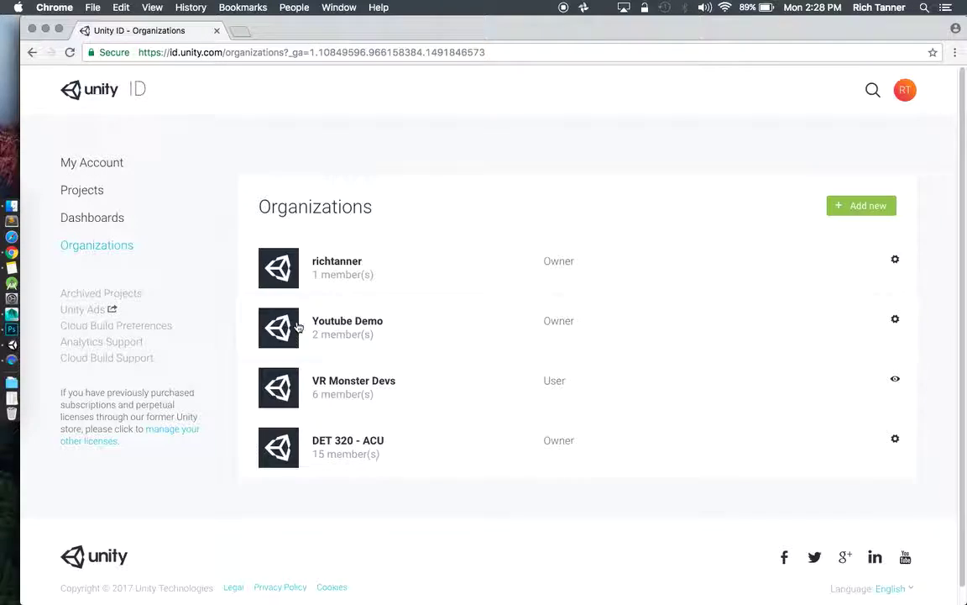
pyautogui.click(299, 328)
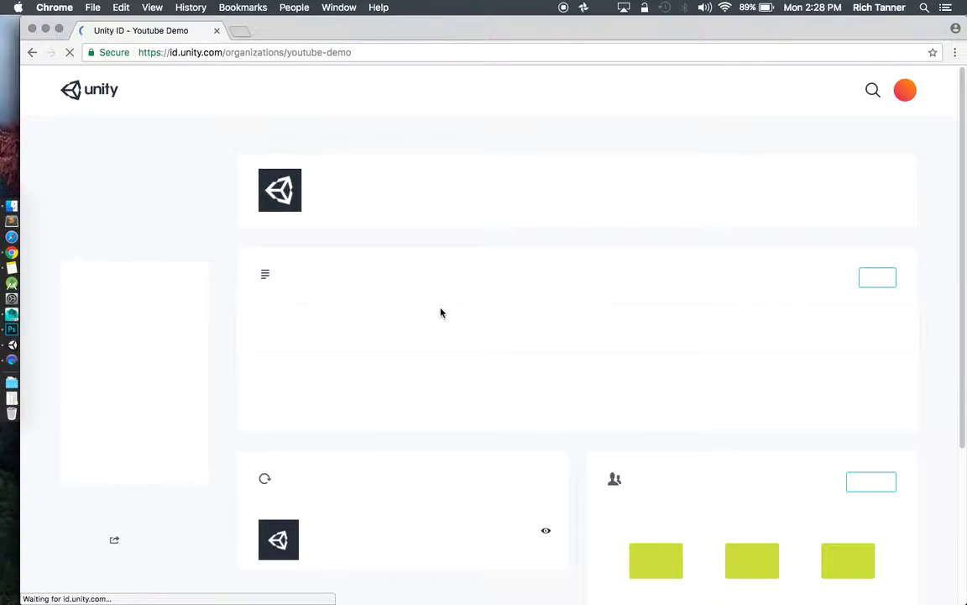
pyautogui.scroll(-3, 629, 298)
pyautogui.scroll(-3, 629, 297)
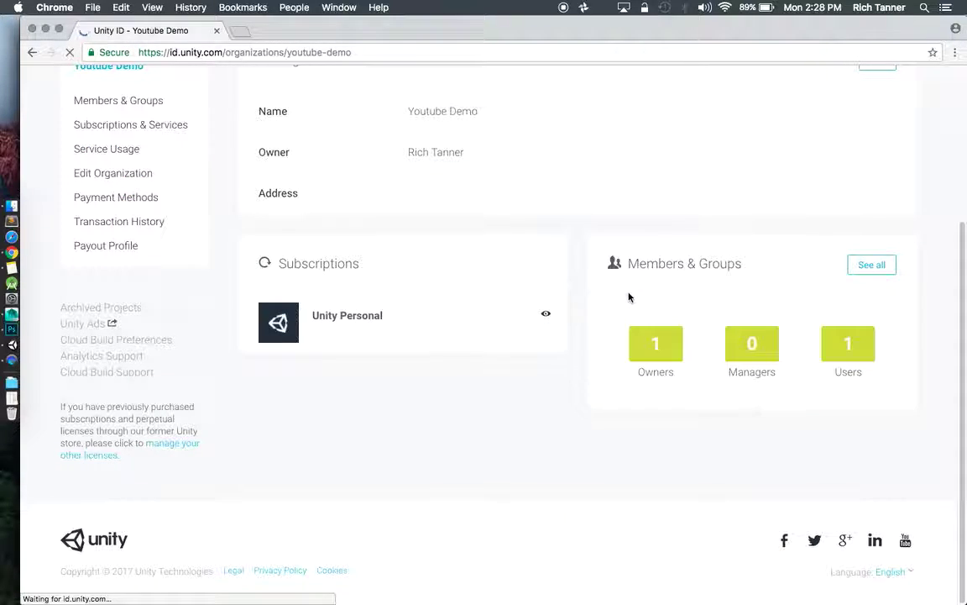
pyautogui.scroll(5, 629, 298)
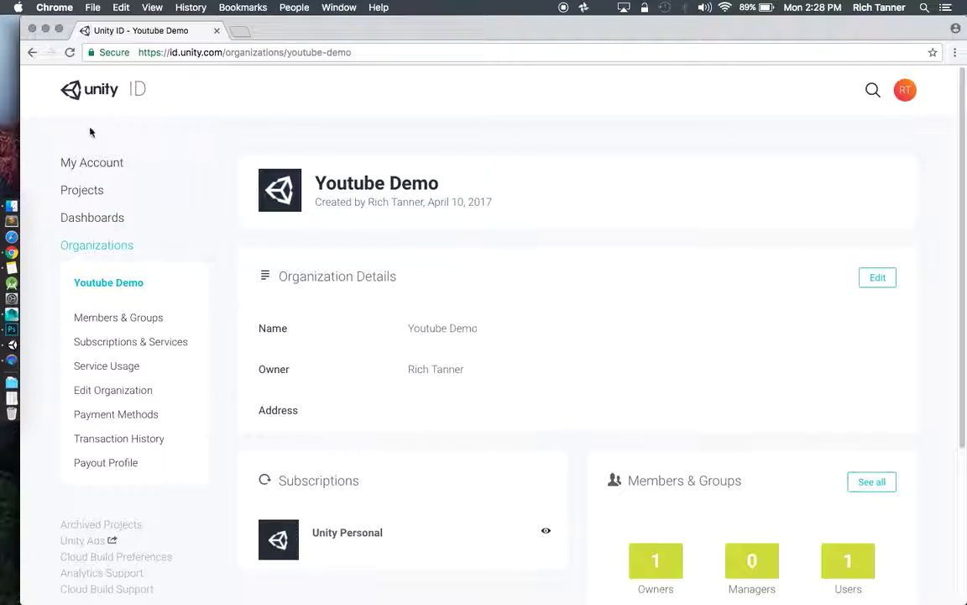
pyautogui.click(88, 191)
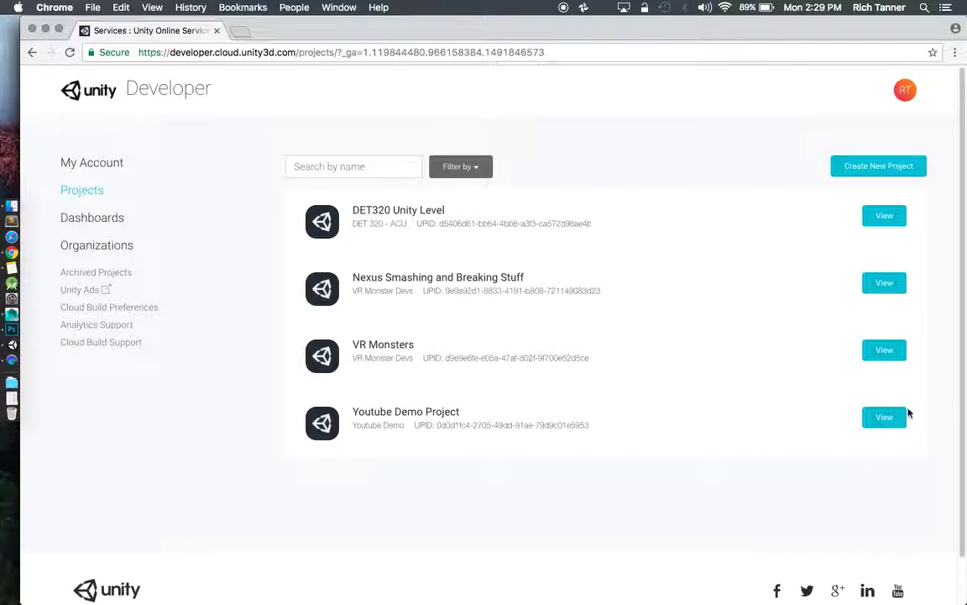
# Open the Youtube Demo Project's Users tab to view its members and access levels.
pyautogui.click(324, 420)
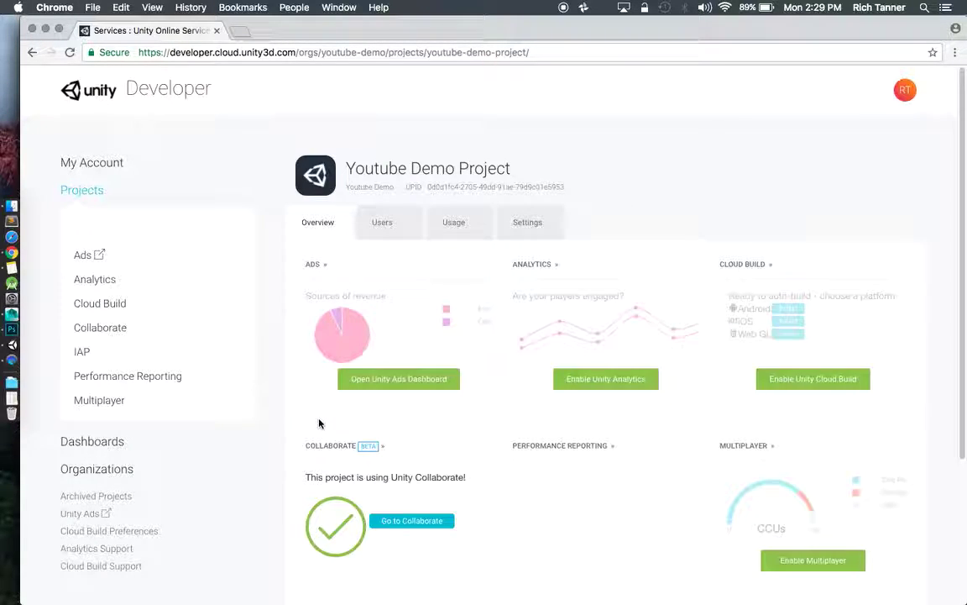
pyautogui.click(382, 229)
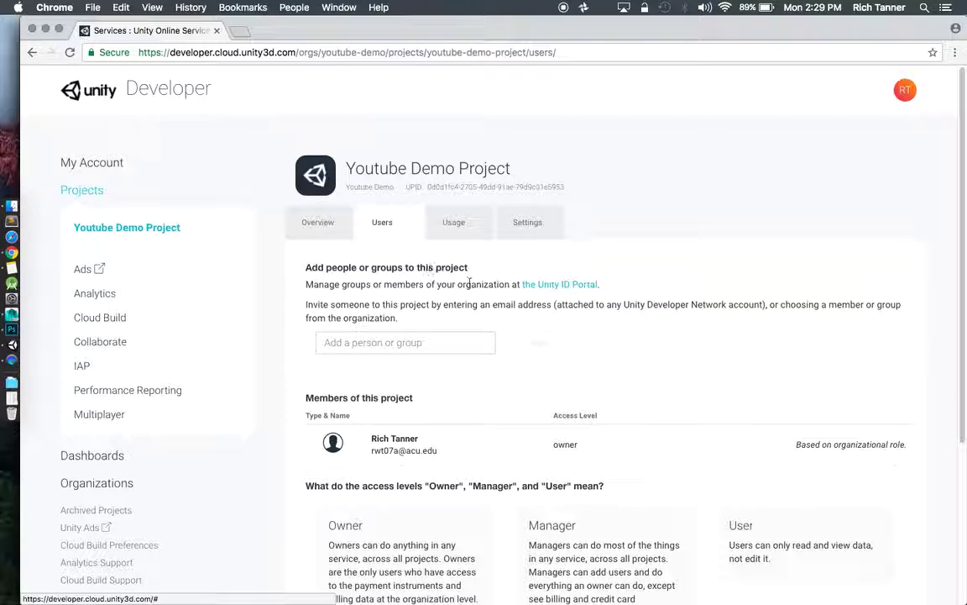
pyautogui.scroll(-1, 462, 283)
pyautogui.scroll(-5, 464, 285)
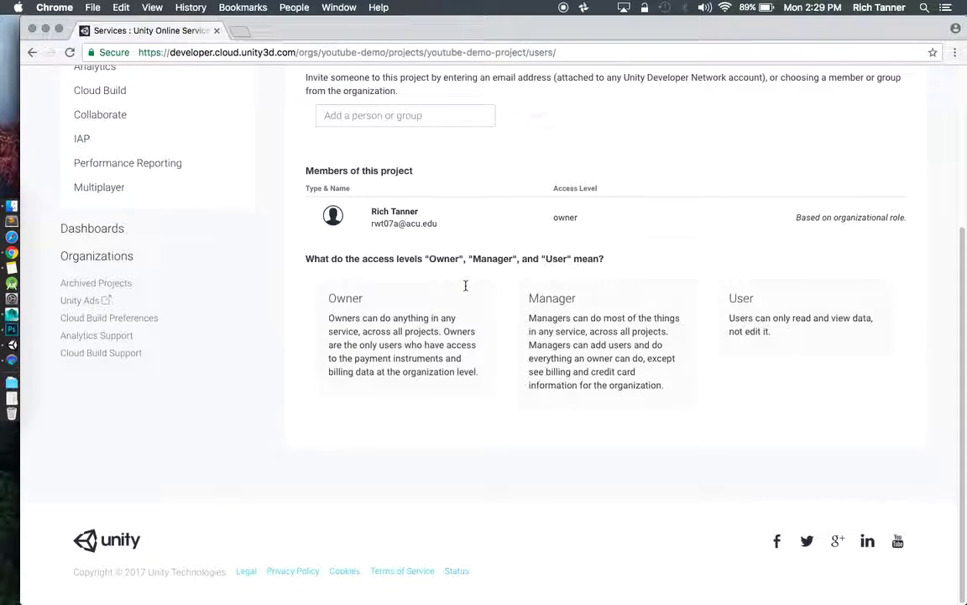
pyautogui.scroll(3, 465, 285)
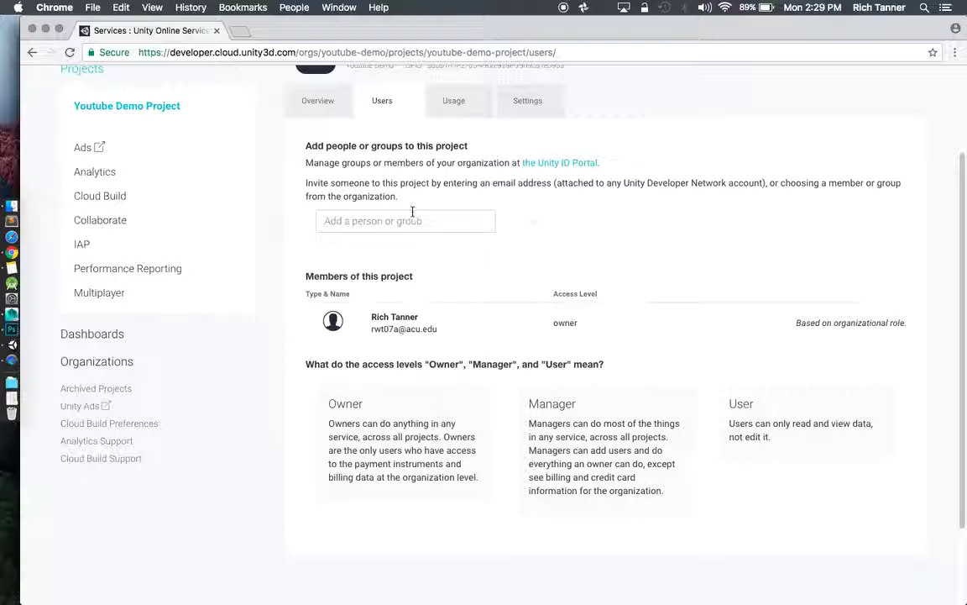
# Add the second account to the project as a member with Access Level 'user'.
pyautogui.click(412, 222)
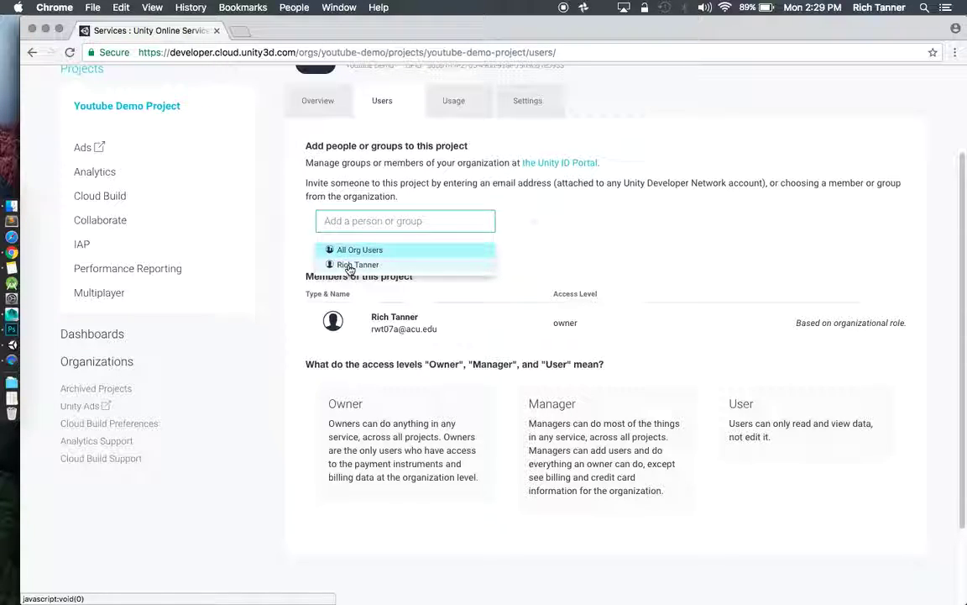
pyautogui.click(349, 266)
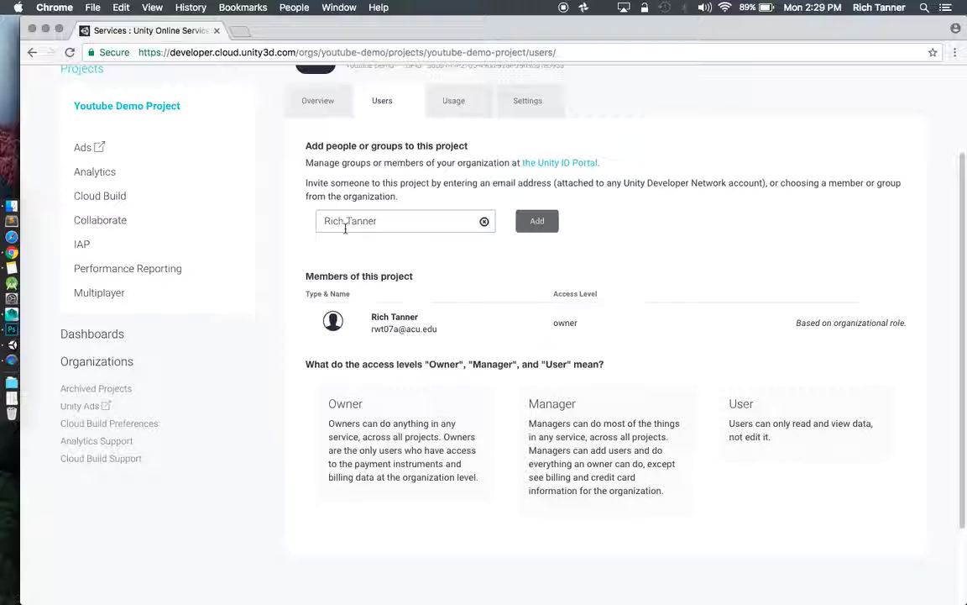
pyautogui.click(408, 223)
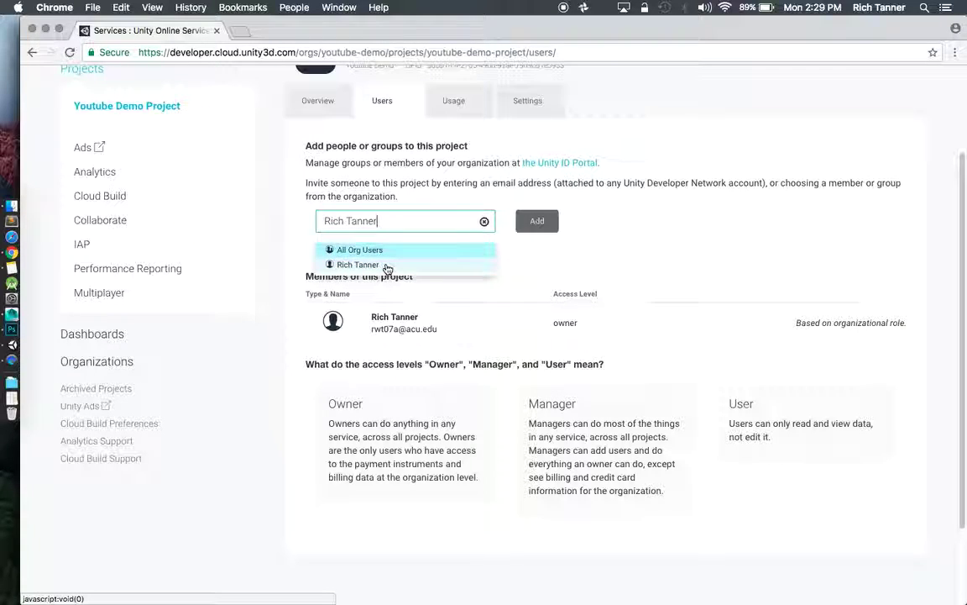
pyautogui.click(385, 265)
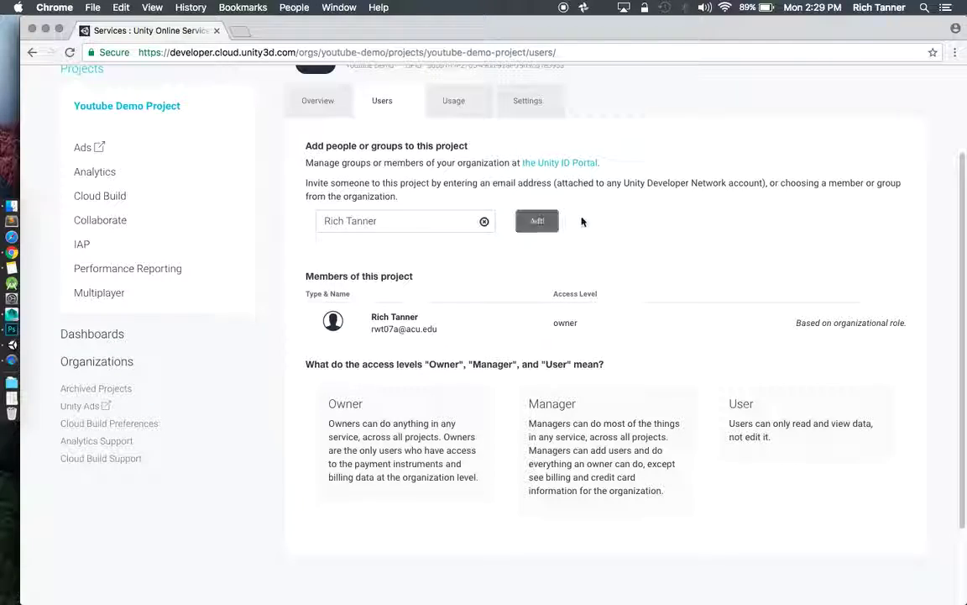
pyautogui.click(536, 221)
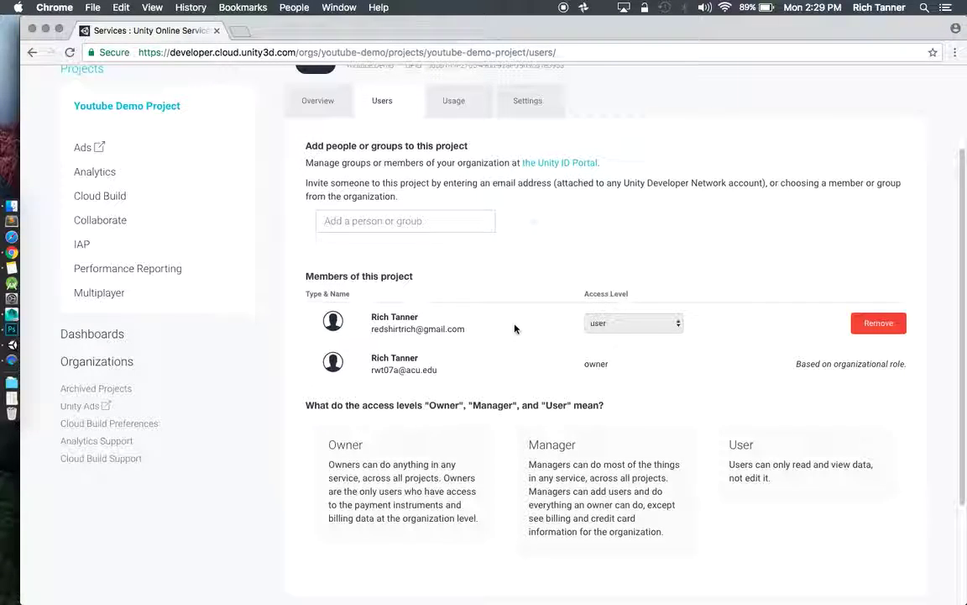
pyautogui.click(678, 326)
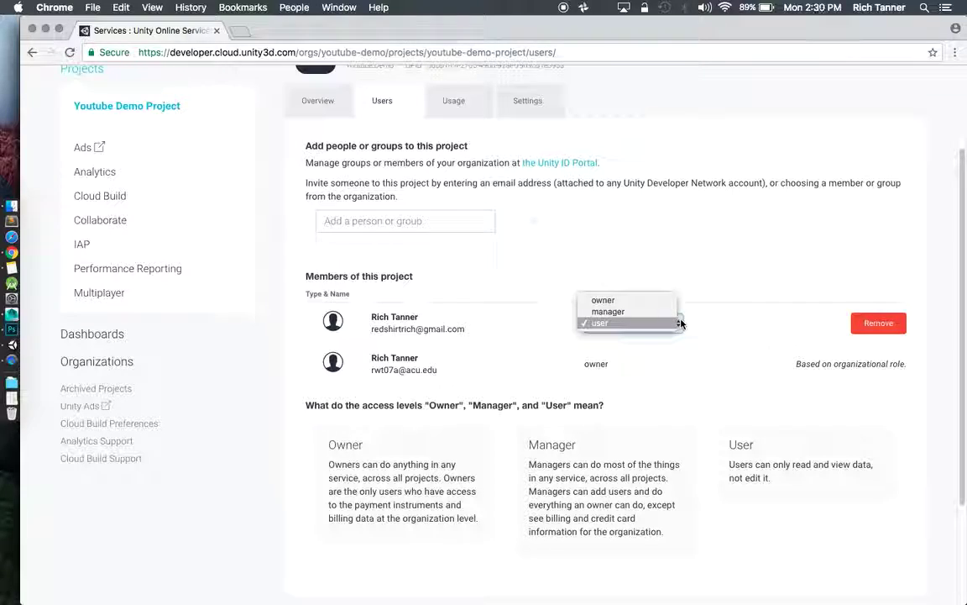
pyautogui.click(744, 327)
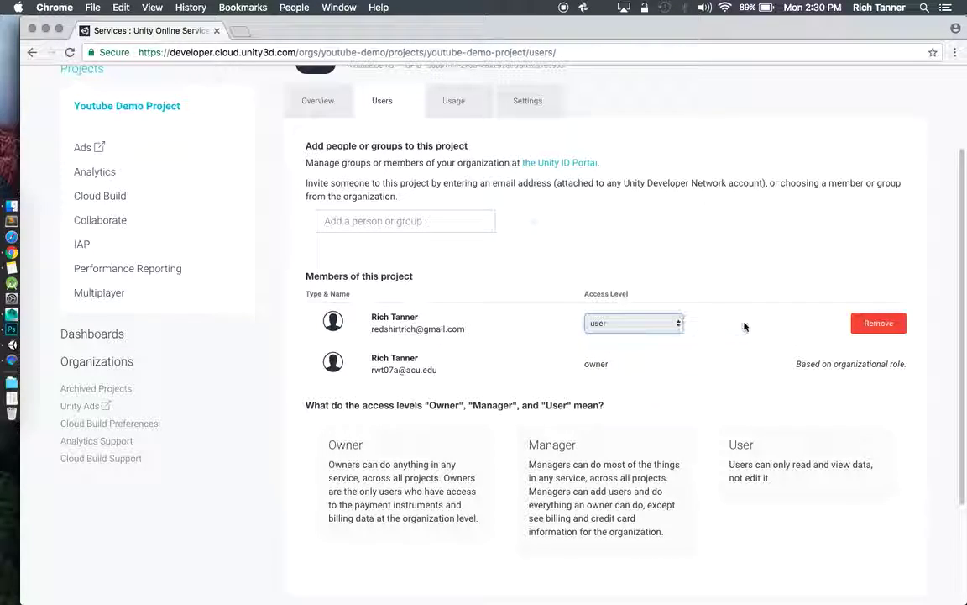
pyautogui.click(764, 241)
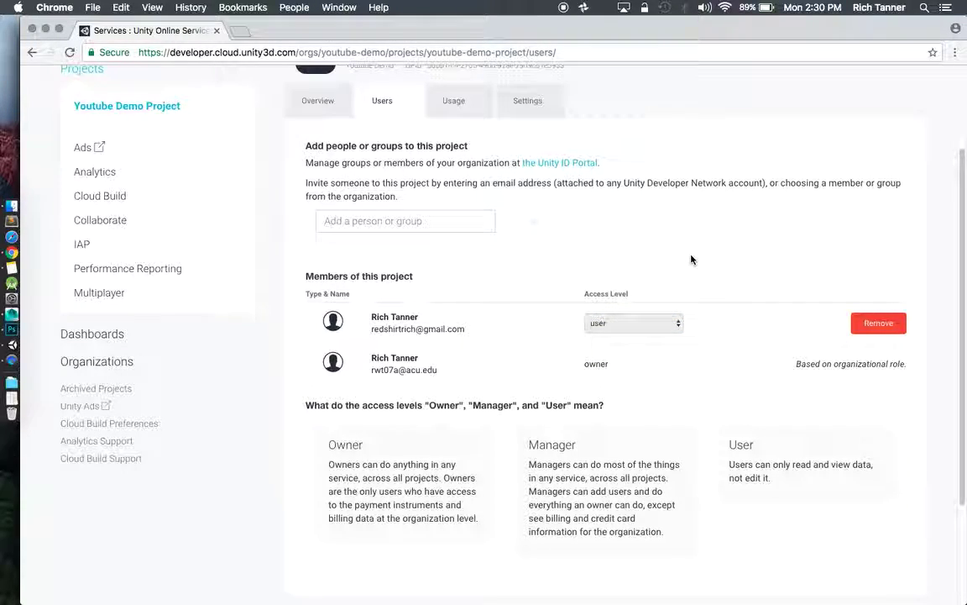
pyautogui.scroll(3, 561, 251)
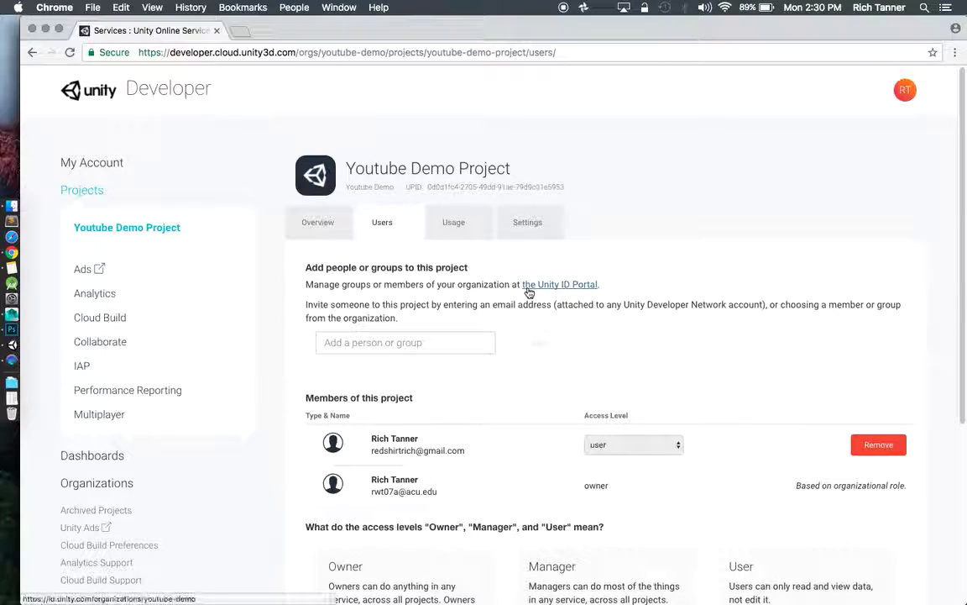
pyautogui.scroll(-2, 559, 280)
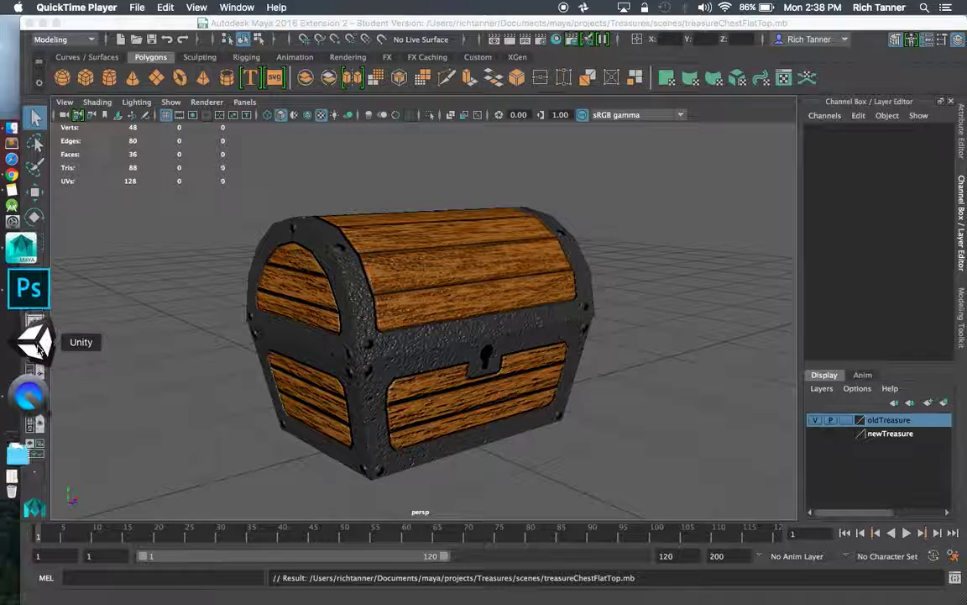
# Launch Unity and sign in with the second user's e-mail and password.
pyautogui.click(36, 345)
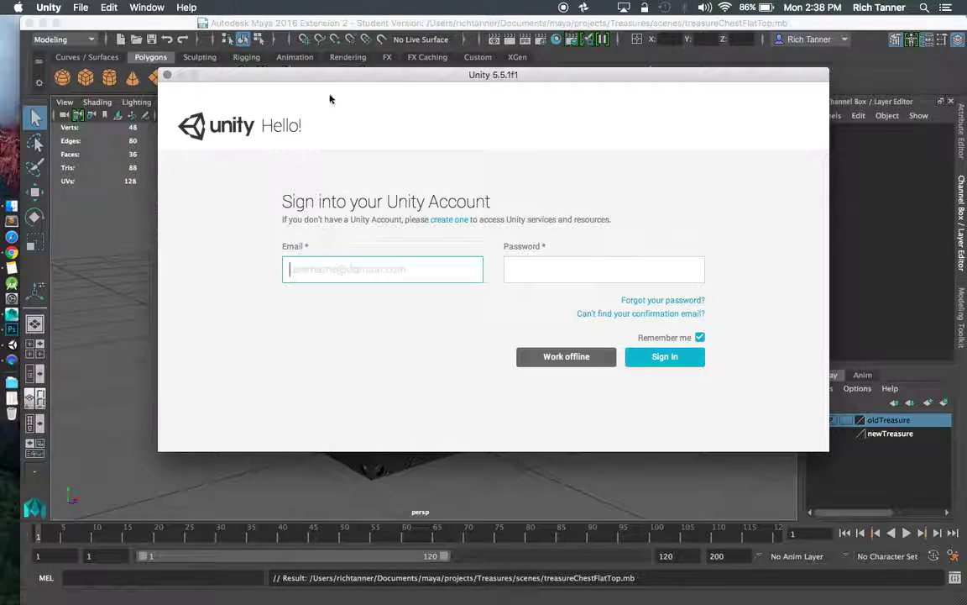
pyautogui.click(351, 268)
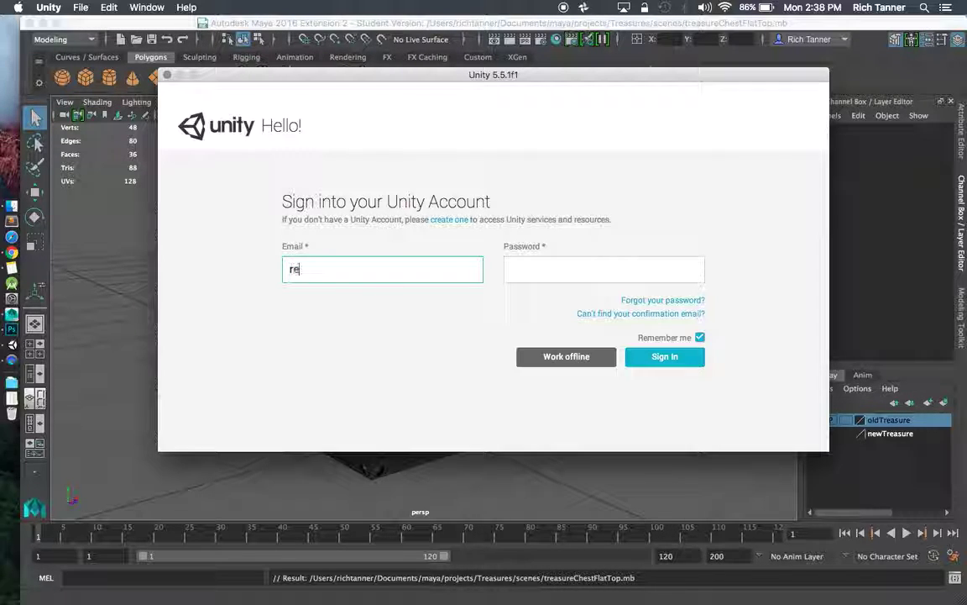
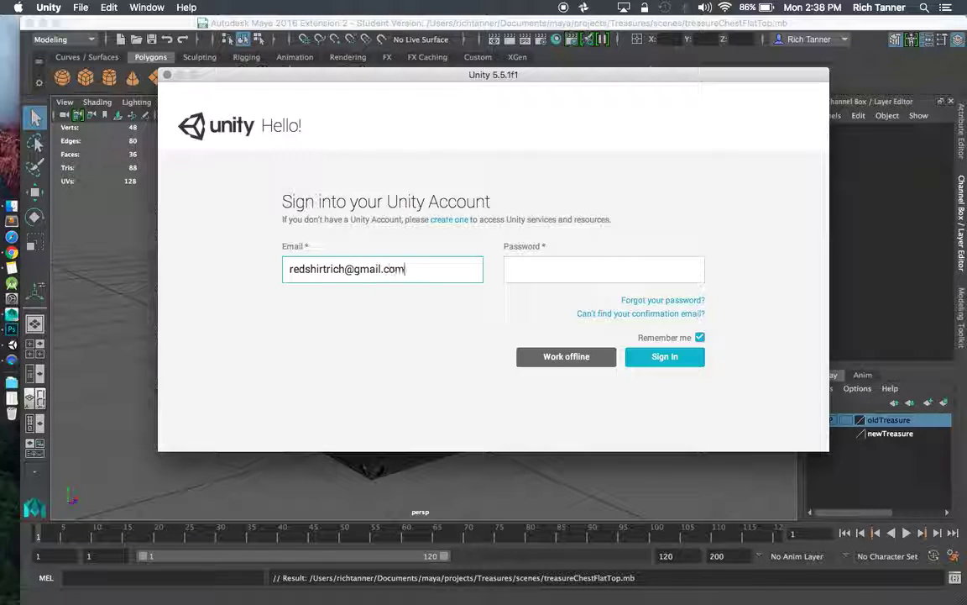
pyautogui.click(512, 267)
pyautogui.write('••')
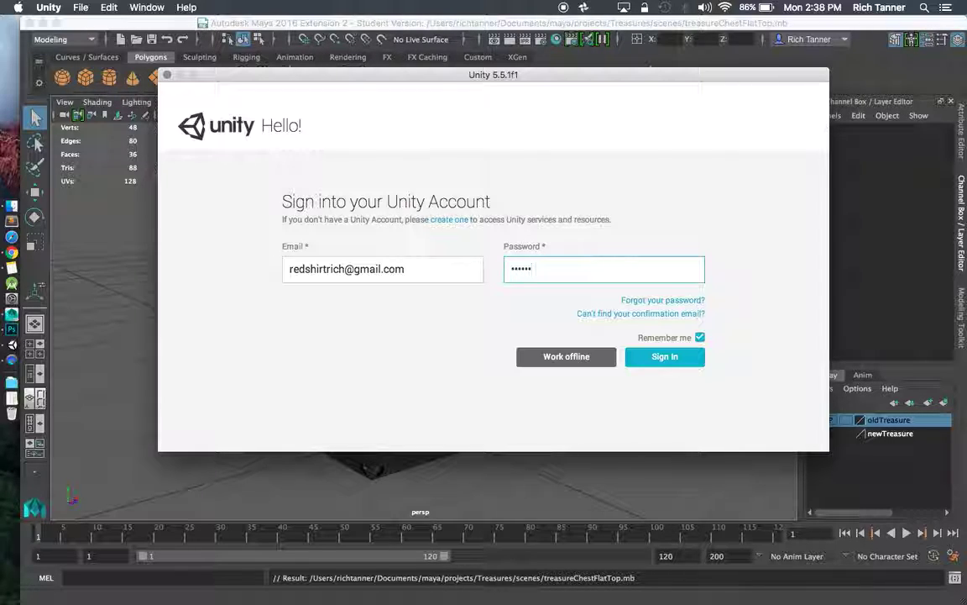
pyautogui.write('••••')
pyautogui.click(672, 357)
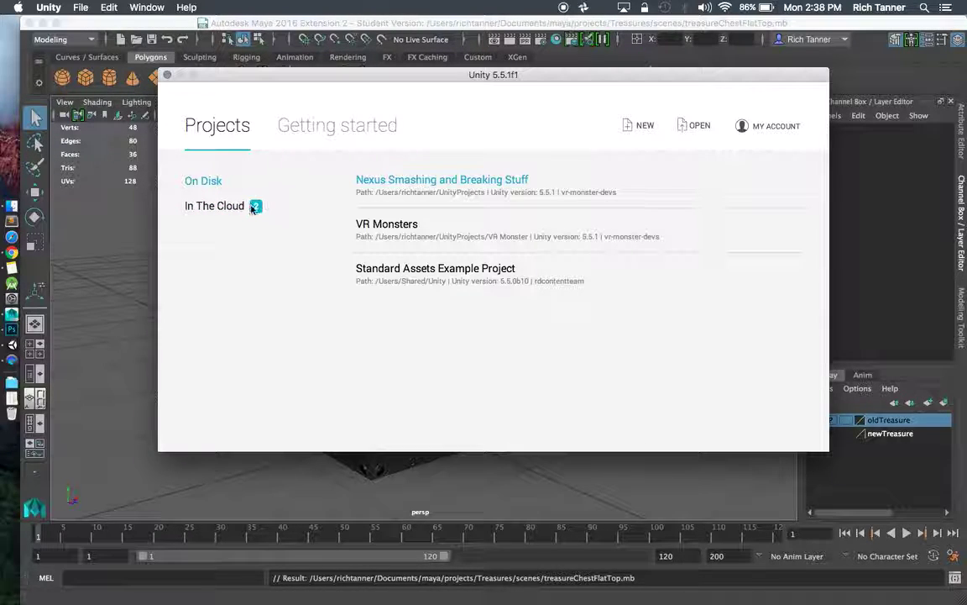
# Download Youtube Demo Project from In The Cloud into the UnityProjects folder and open it.
pyautogui.click(217, 207)
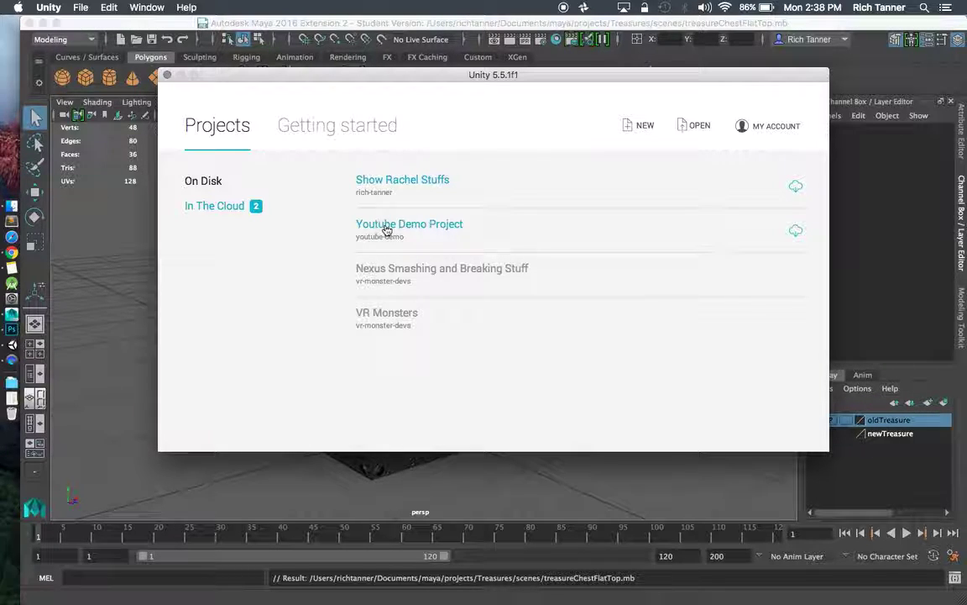
pyautogui.click(796, 232)
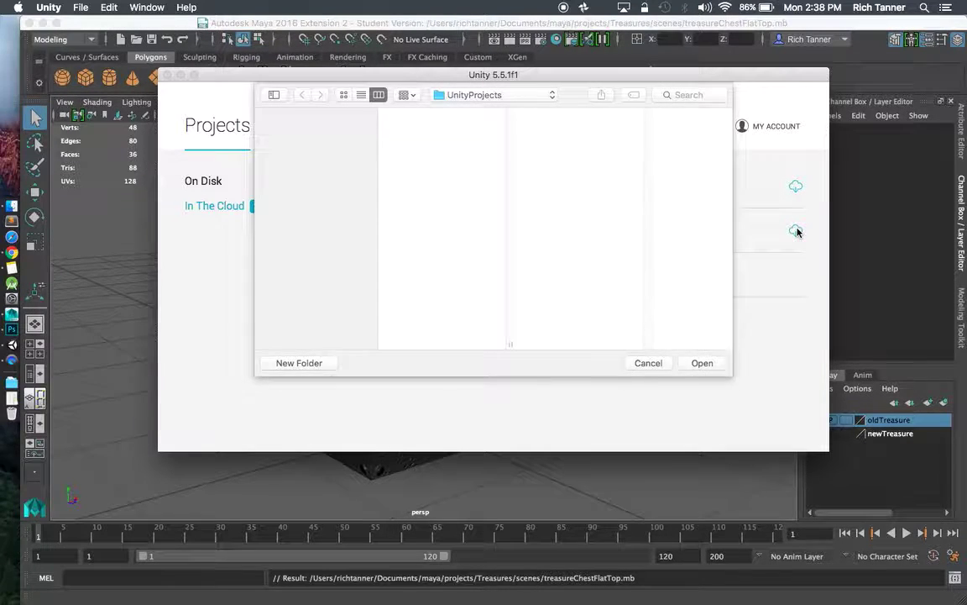
pyautogui.click(491, 101)
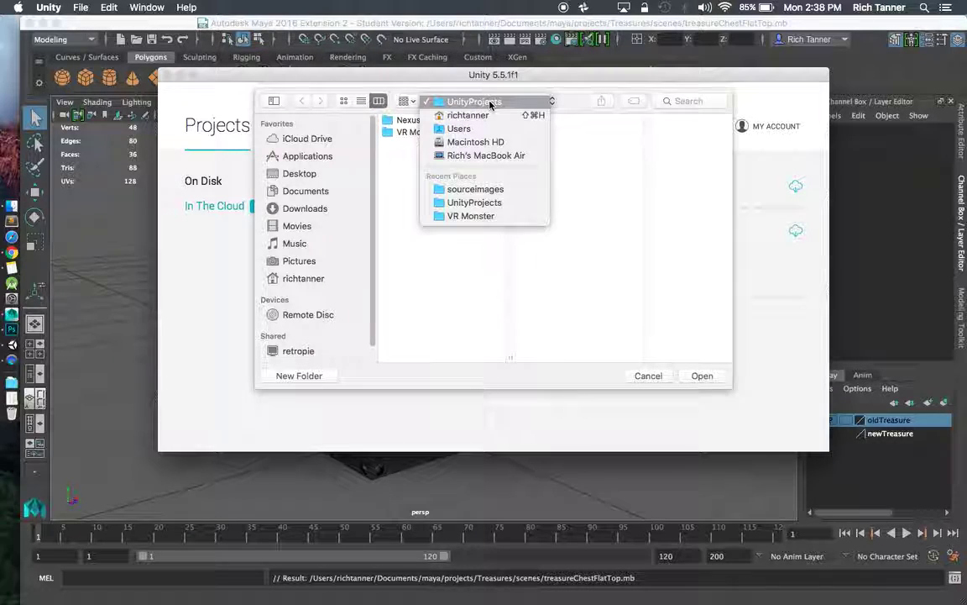
pyautogui.click(491, 103)
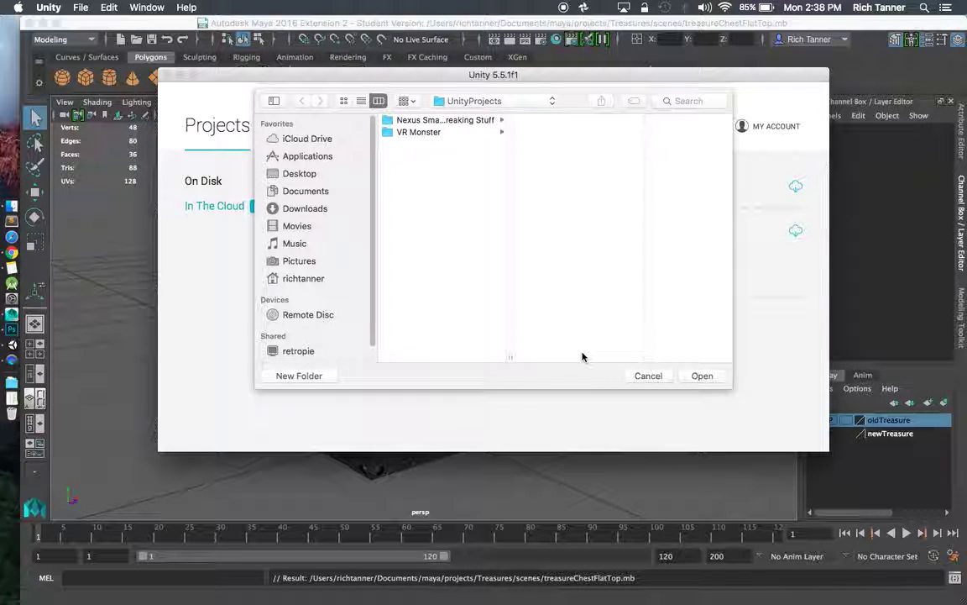
pyautogui.click(702, 376)
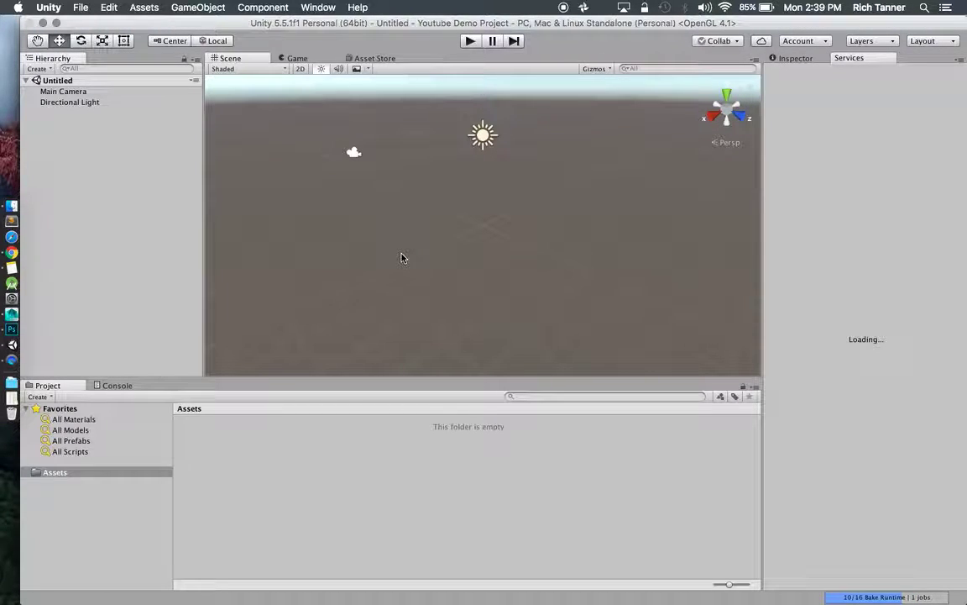
# Update through Collab, then browse the pulled Assets and materials folders.
pyautogui.click(734, 43)
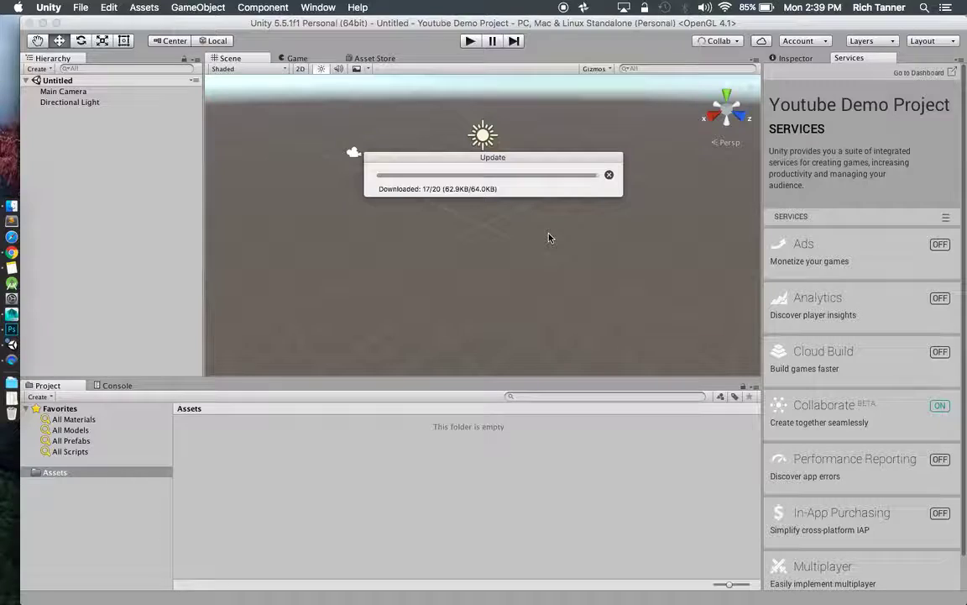
pyautogui.moveTo(531, 161)
pyautogui.mouseDown()
pyautogui.moveTo(553, 99)
pyautogui.moveTo(540, 95)
pyautogui.moveTo(522, 143)
pyautogui.moveTo(530, 180)
pyautogui.mouseUp()
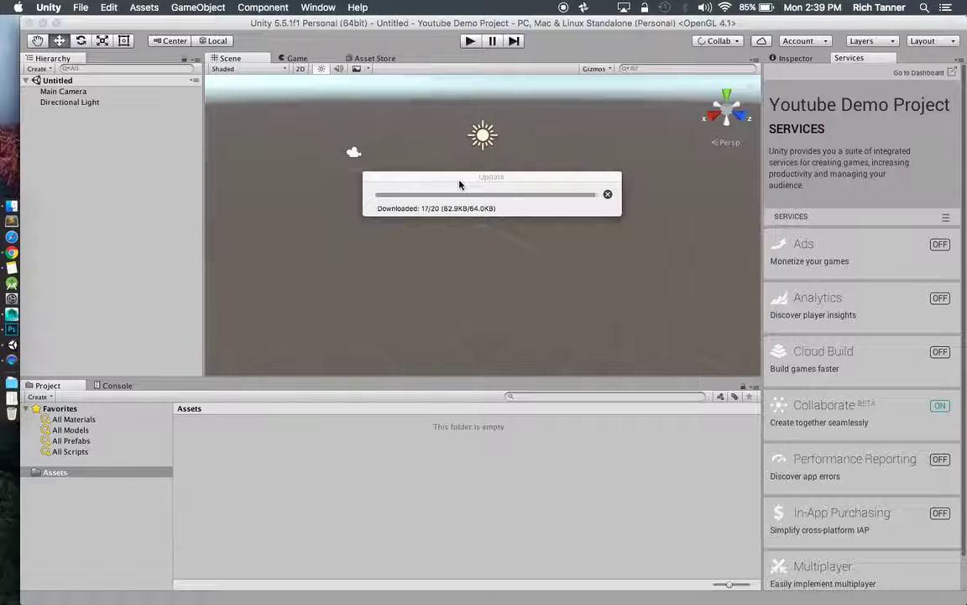
pyautogui.moveTo(457, 174); pyautogui.dragTo(436, 164)
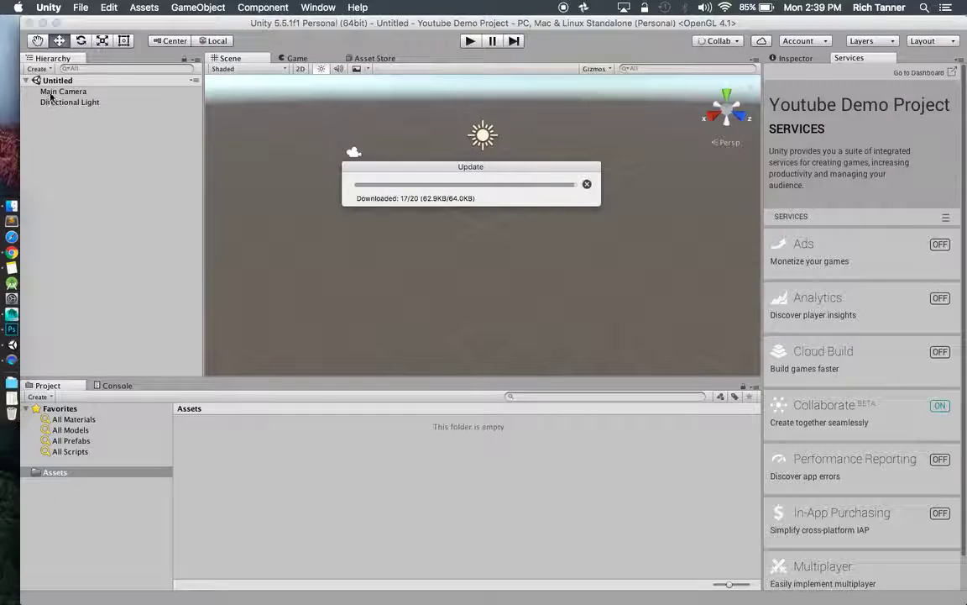
pyautogui.click(71, 472)
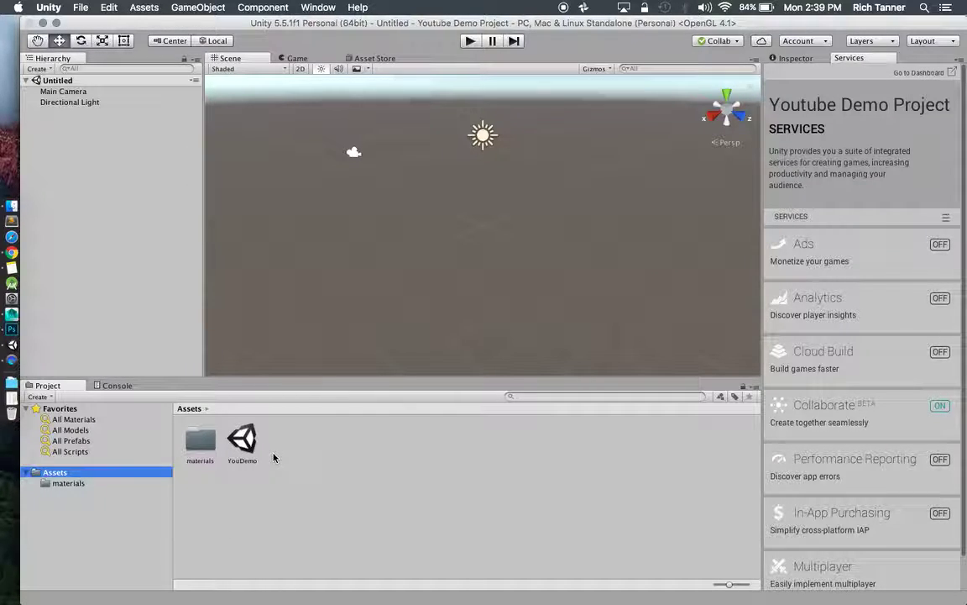
pyautogui.click(74, 484)
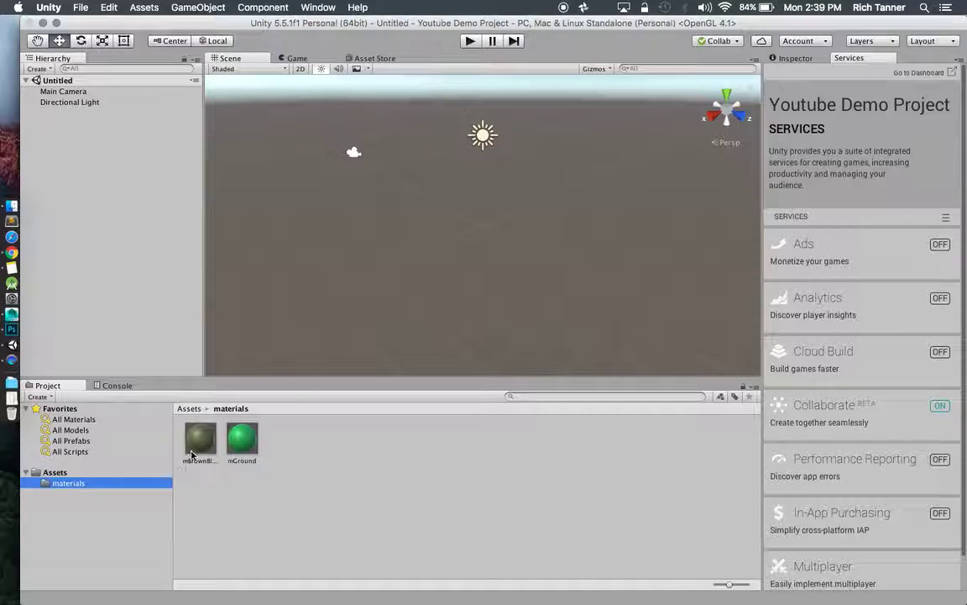
pyautogui.click(67, 472)
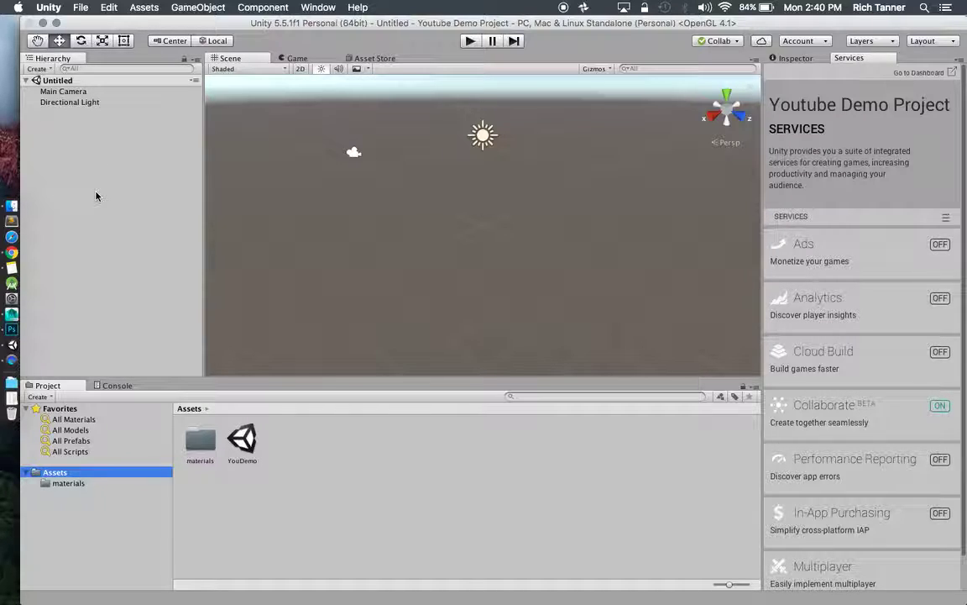
# Open the YouDemo scene and check the Collab status to confirm it is up to date.
pyautogui.doubleClick(241, 445)
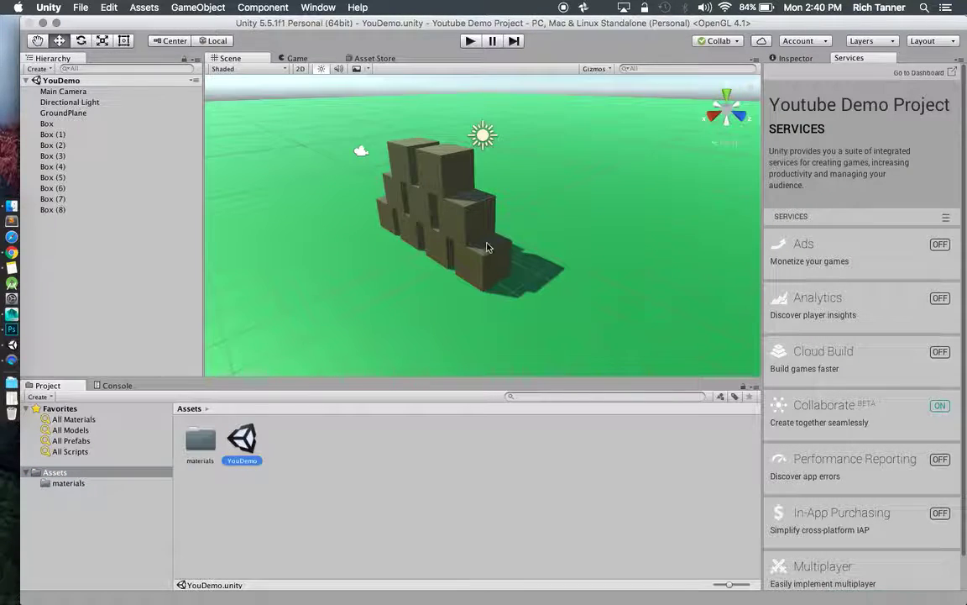
pyautogui.moveTo(456, 252)
pyautogui.keyDown('alt'); pyautogui.mouseDown()
pyautogui.moveTo(566, 209)
pyautogui.moveTo(526, 241)
pyautogui.moveTo(411, 242)
pyautogui.moveTo(445, 249)
pyautogui.mouseUp(); pyautogui.keyUp('alt')
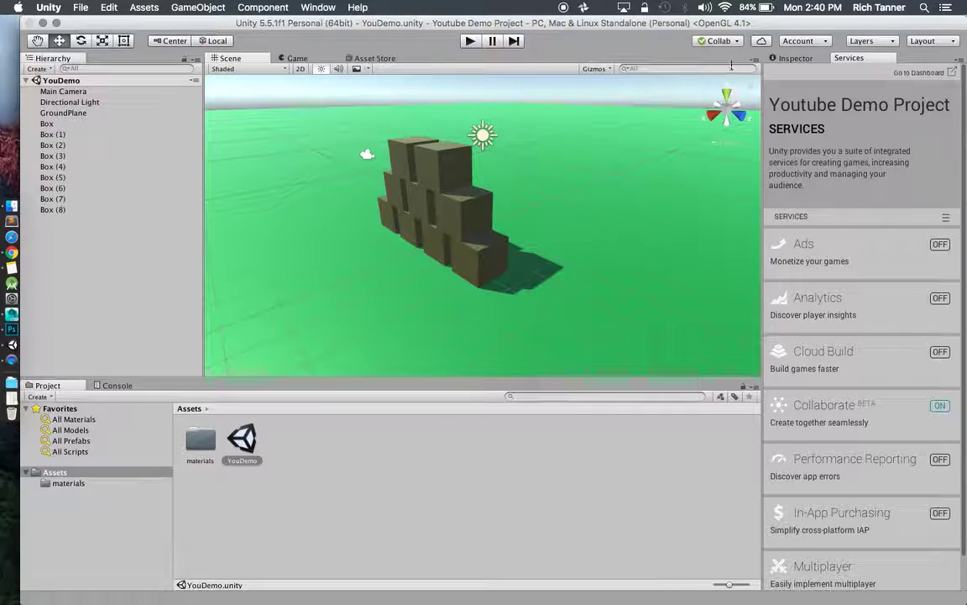
pyautogui.click(738, 40)
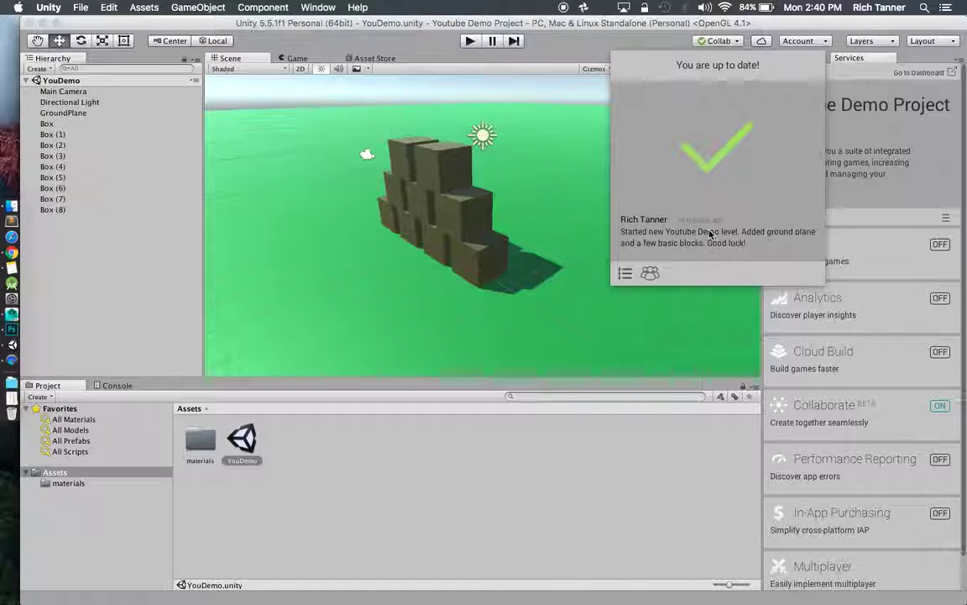
pyautogui.click(538, 208)
pyautogui.keyDown('alt'); pyautogui.moveTo(538, 208); pyautogui.dragTo(586, 206); pyautogui.keyUp('alt')
pyautogui.click(69, 91)
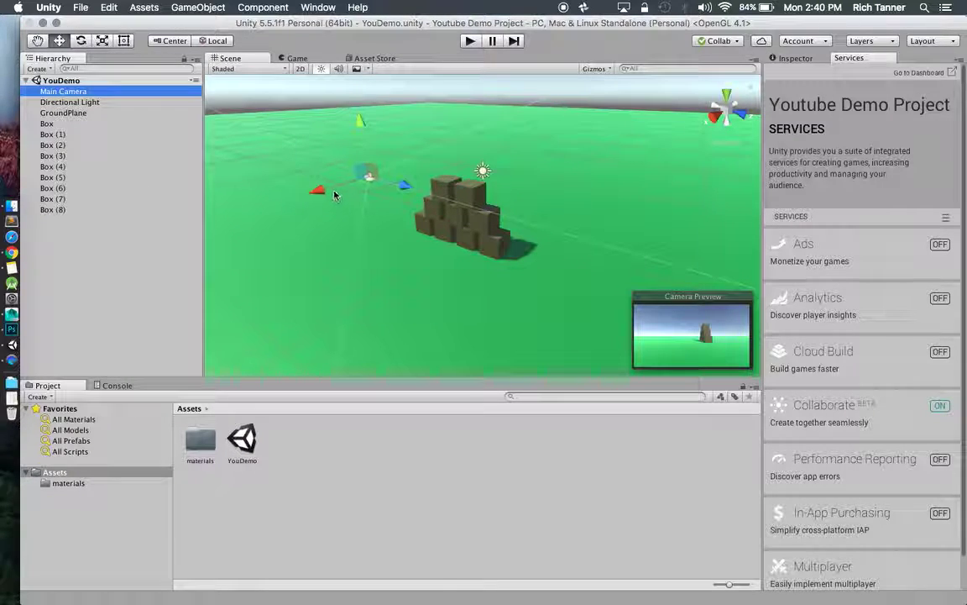
# Set the Main Camera's Position X to 0.
pyautogui.click(797, 58)
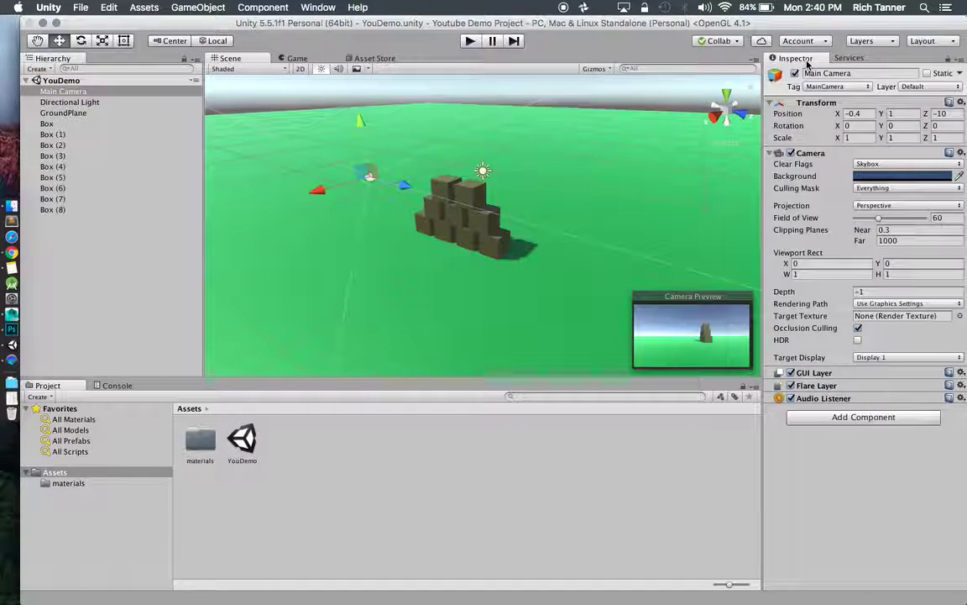
pyautogui.click(865, 113)
pyautogui.write('0')
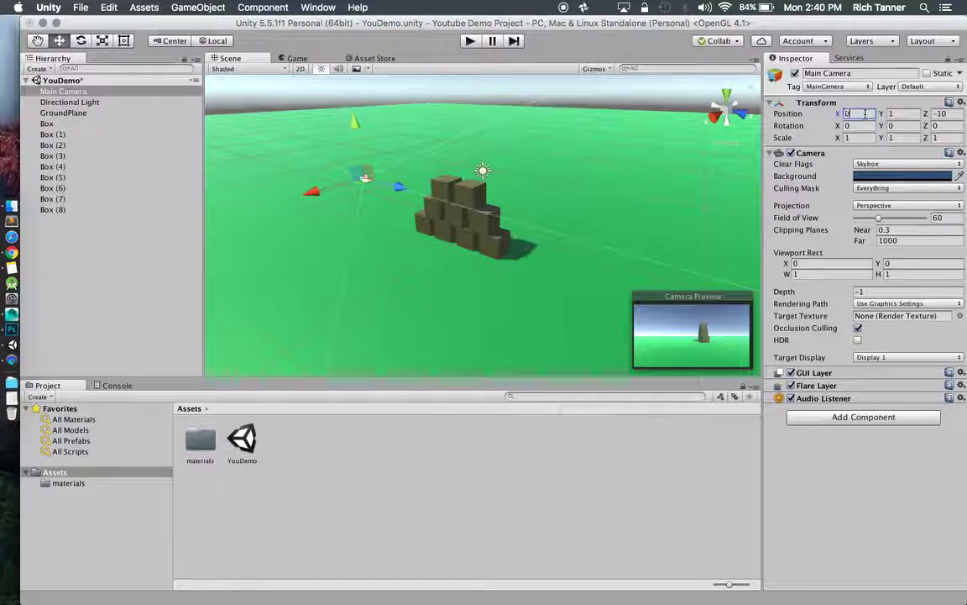
pyautogui.press('Tab')
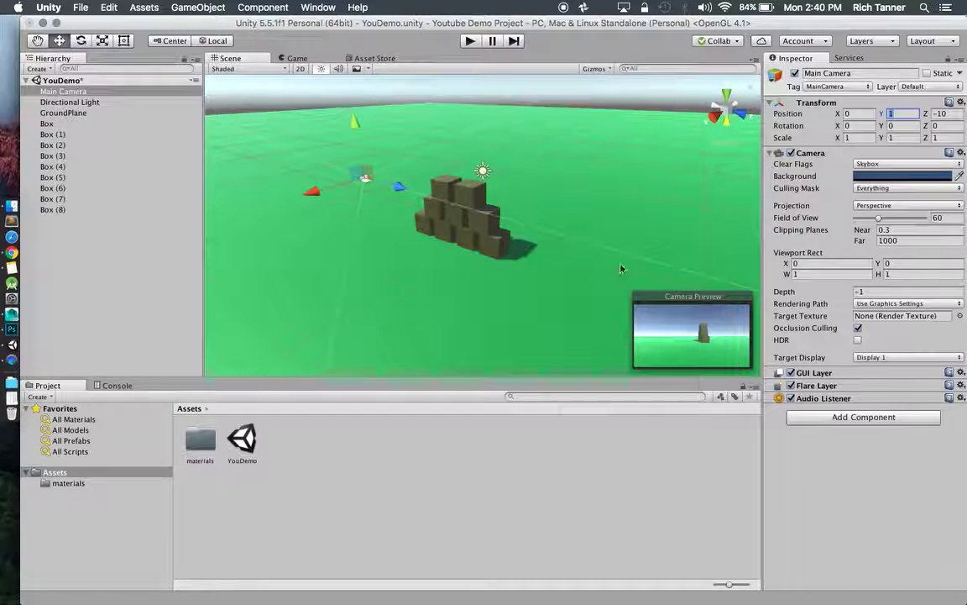
# Rotate all nine boxes, Box to Box (8), to a Y rotation of 90.
pyautogui.click(47, 124)
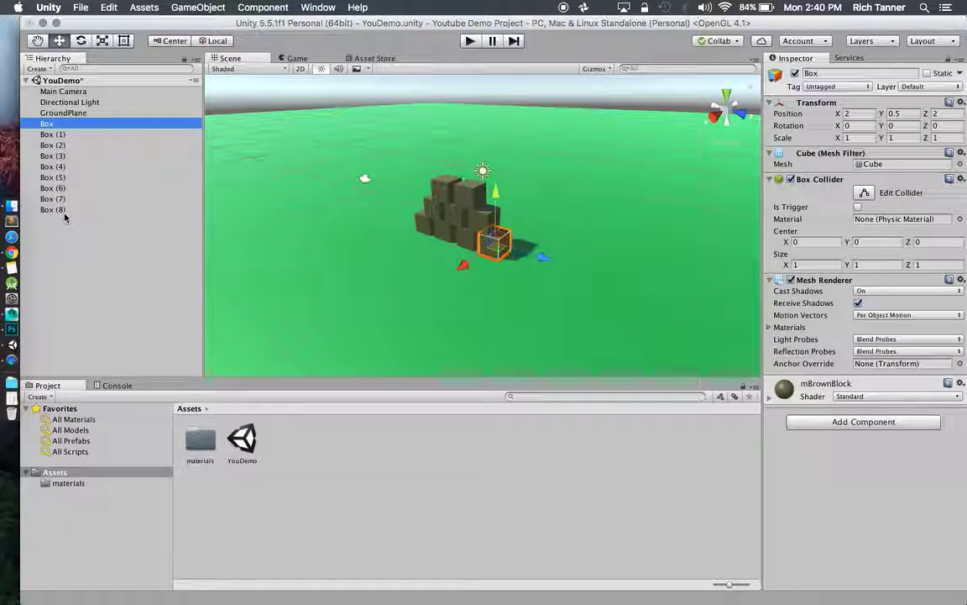
pyautogui.keyDown('shift'); pyautogui.click(64, 212); pyautogui.keyUp('shift')
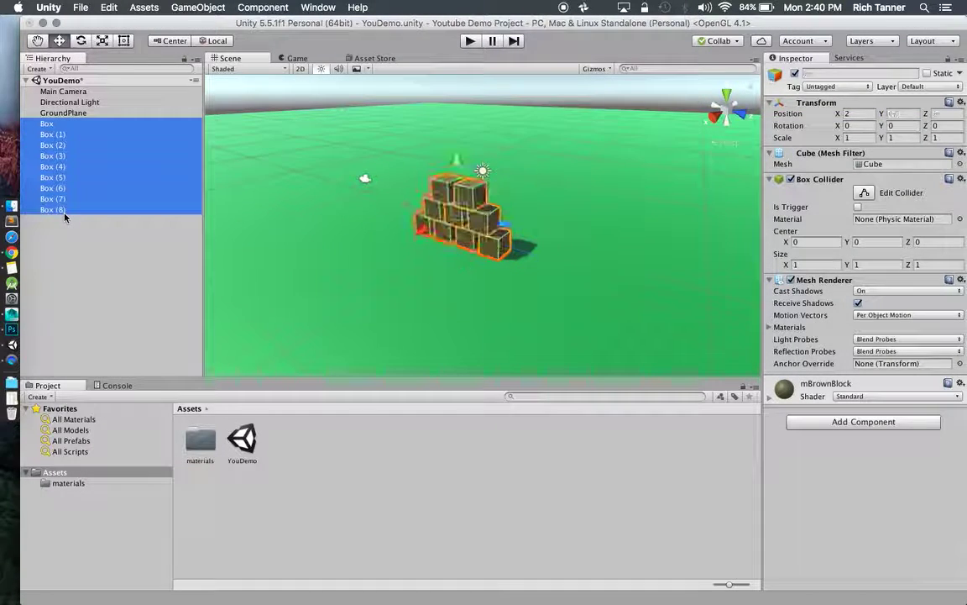
pyautogui.click(81, 42)
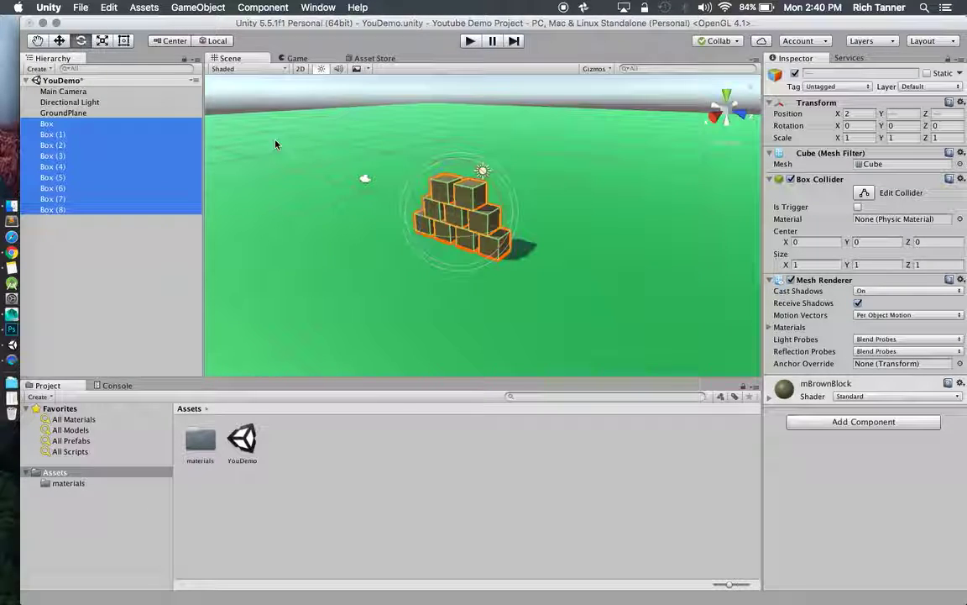
pyautogui.click(461, 239)
pyautogui.moveTo(461, 239); pyautogui.dragTo(276, 243)
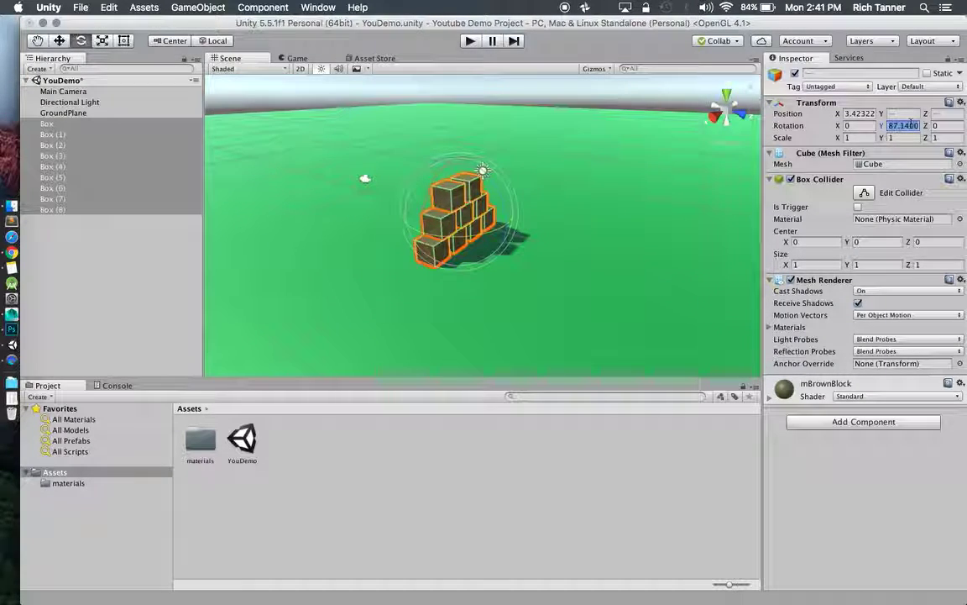
pyautogui.write('90')
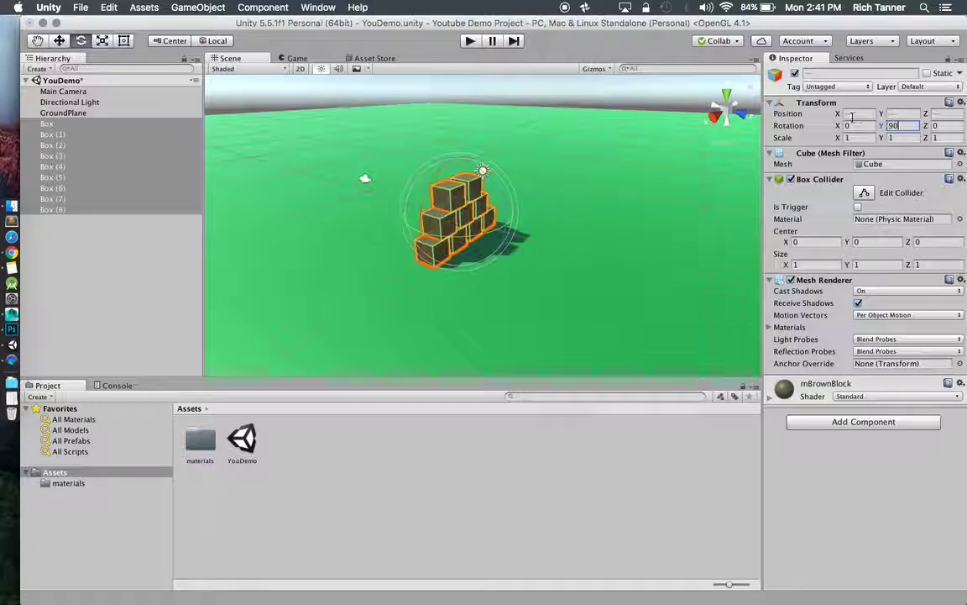
pyautogui.click(515, 206)
pyautogui.click(366, 179)
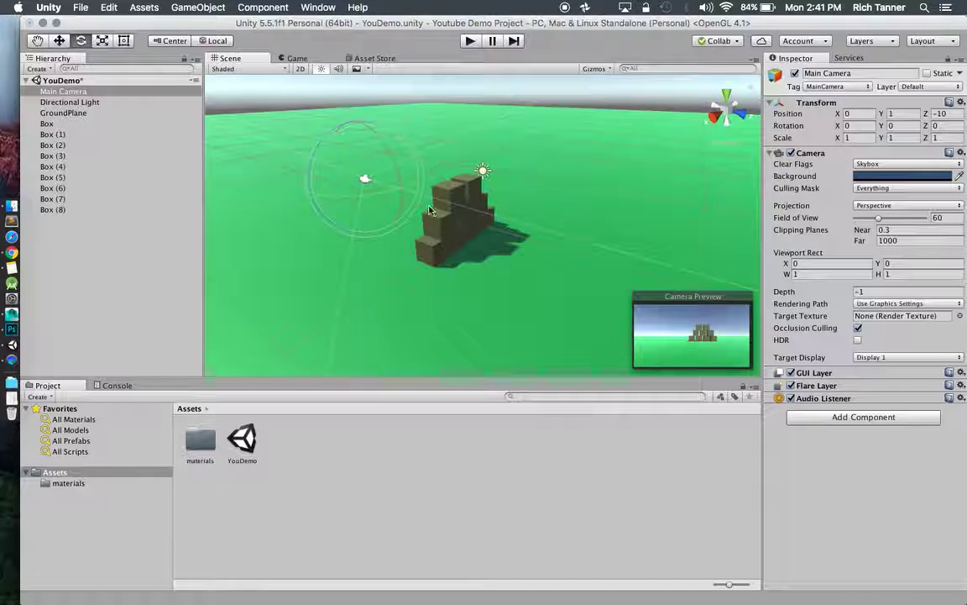
pyautogui.scroll(3, 461, 219)
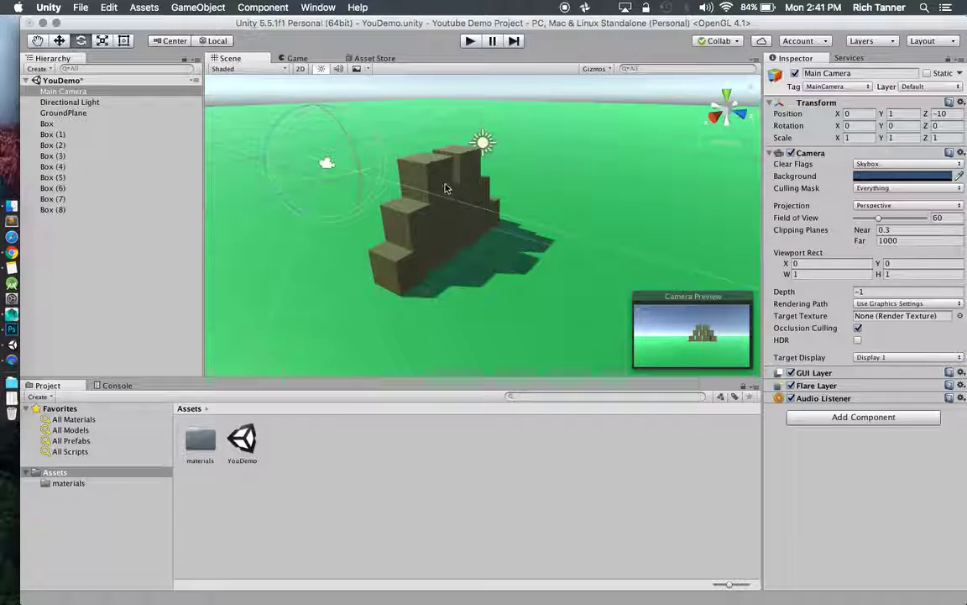
# With Box (8) selected, browse the Edit, Assets and GameObject menus, then show the Hierarchy's 3D Object list.
pyautogui.click(426, 178)
pyautogui.click(111, 7)
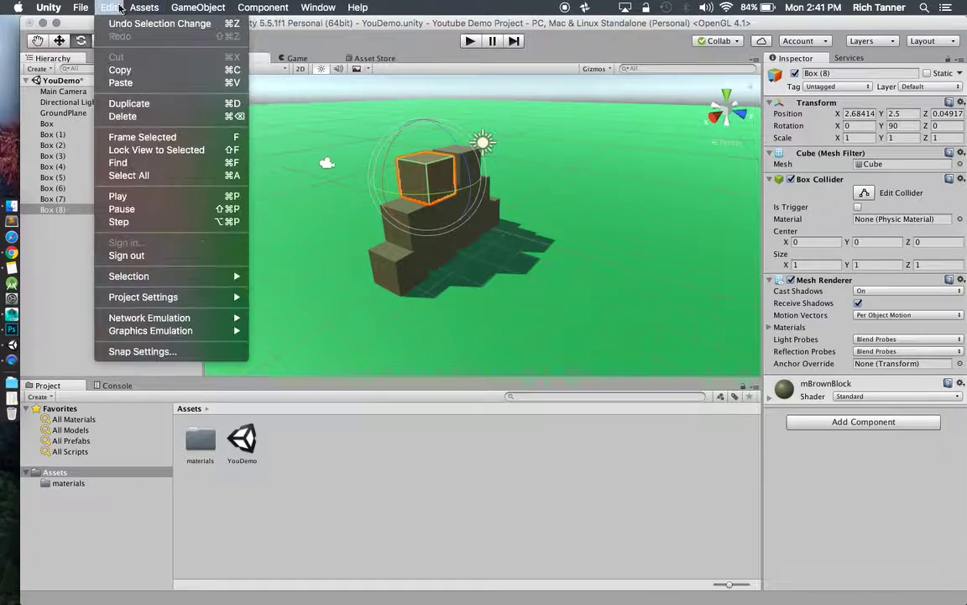
pyautogui.moveTo(153, 7)
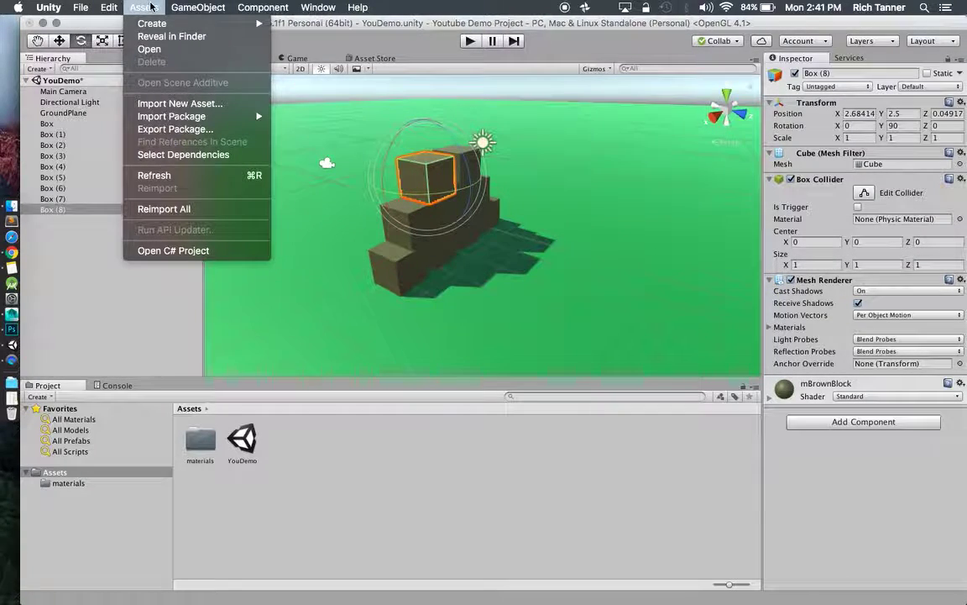
pyautogui.moveTo(198, 7)
pyautogui.moveTo(220, 50)
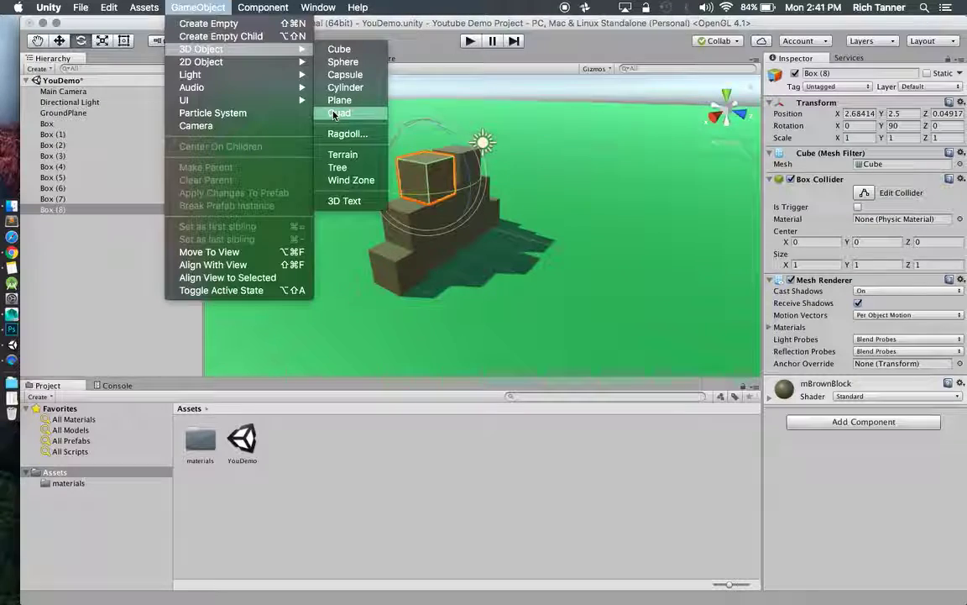
pyautogui.click(126, 145)
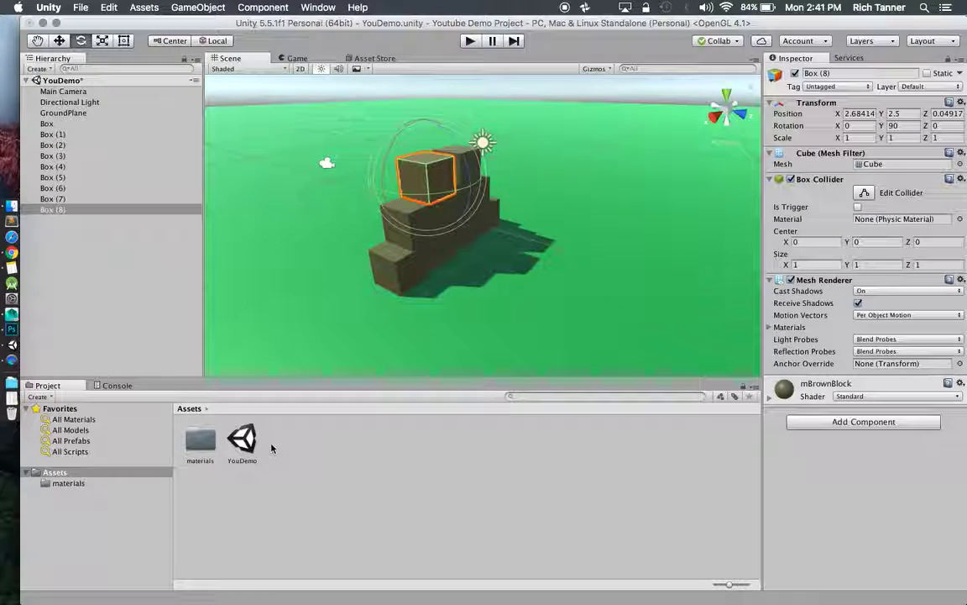
pyautogui.rightClick(120, 236)
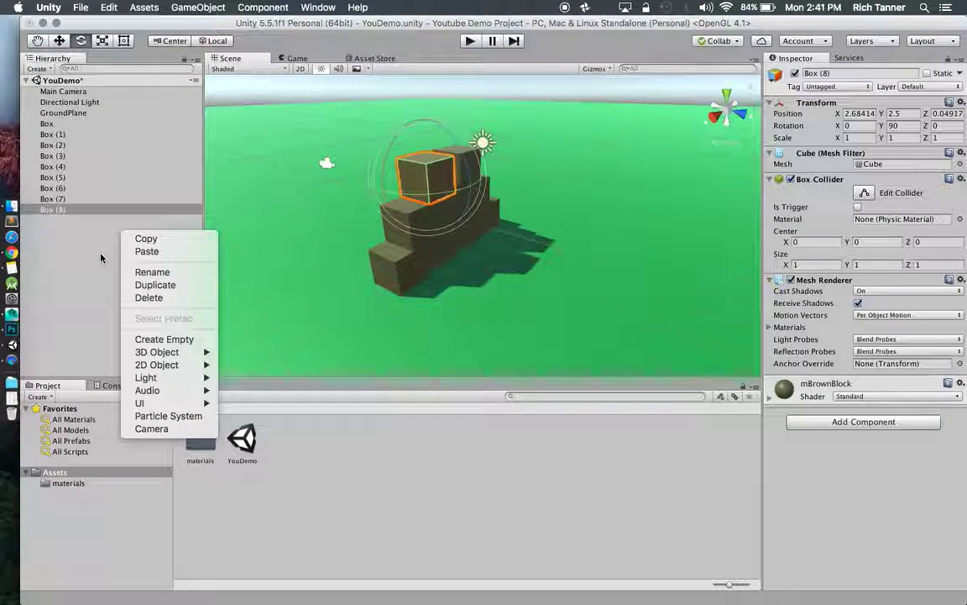
pyautogui.moveTo(152, 361)
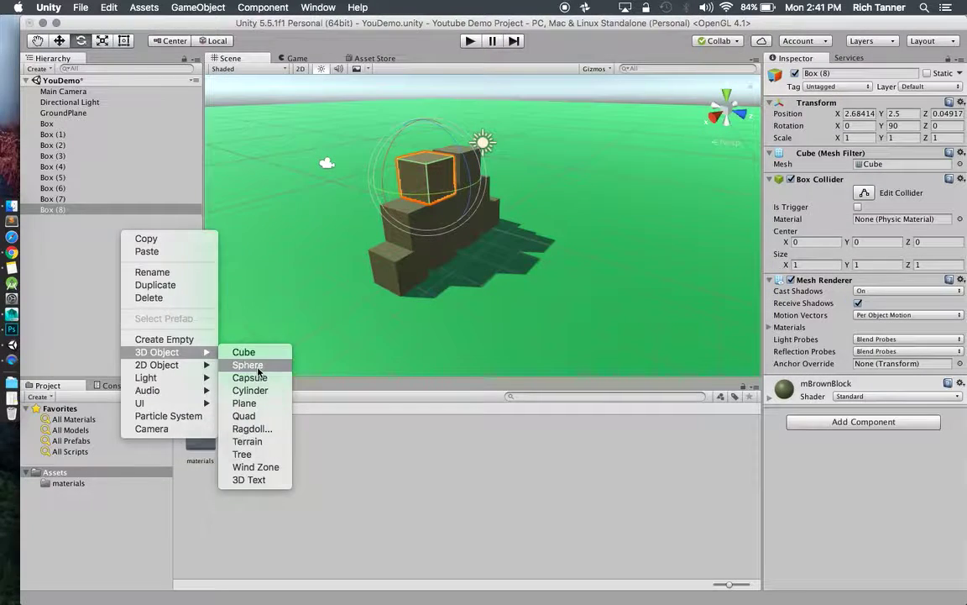
# Create a Sphere and drag it out from under Box (8) to the Hierarchy root.
pyautogui.click(235, 365)
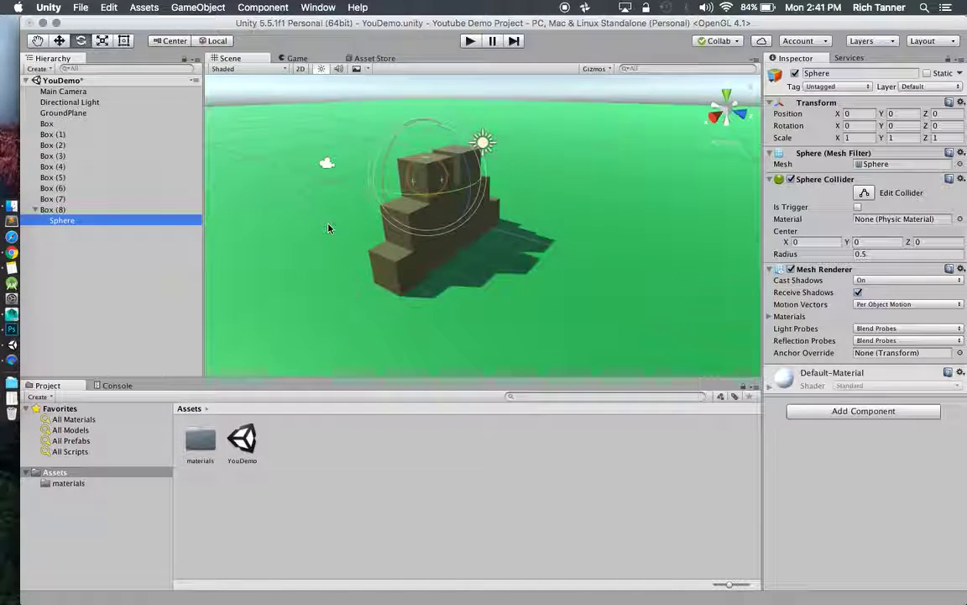
pyautogui.keyDown('alt'); pyautogui.moveTo(332, 225); pyautogui.dragTo(557, 246); pyautogui.keyUp('alt')
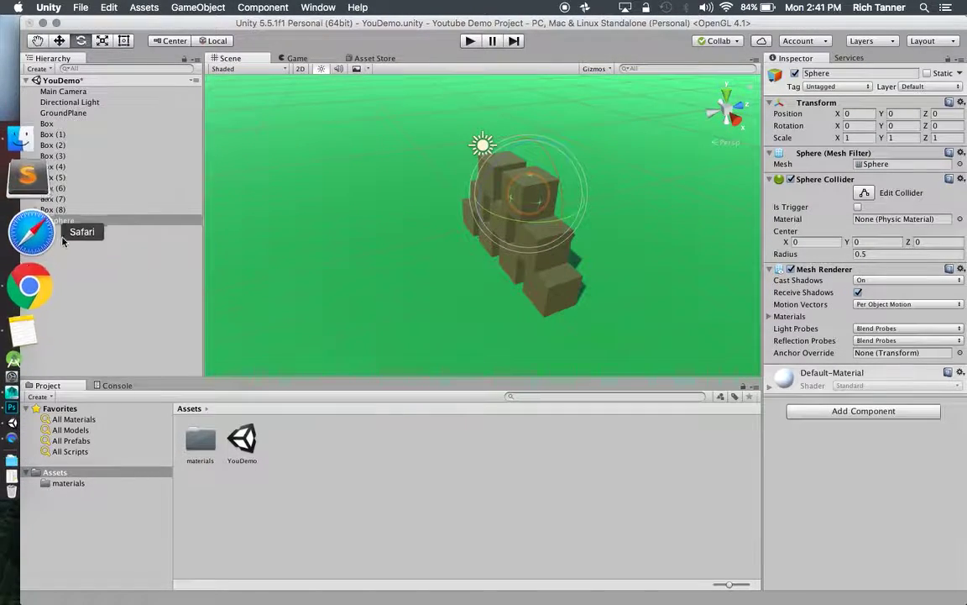
pyautogui.click(52, 210)
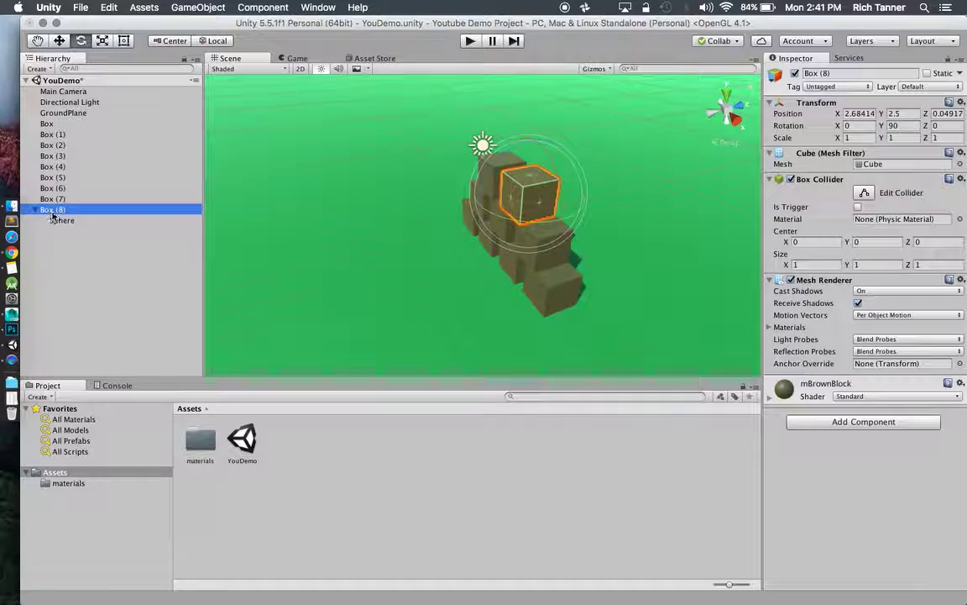
pyautogui.click(76, 220)
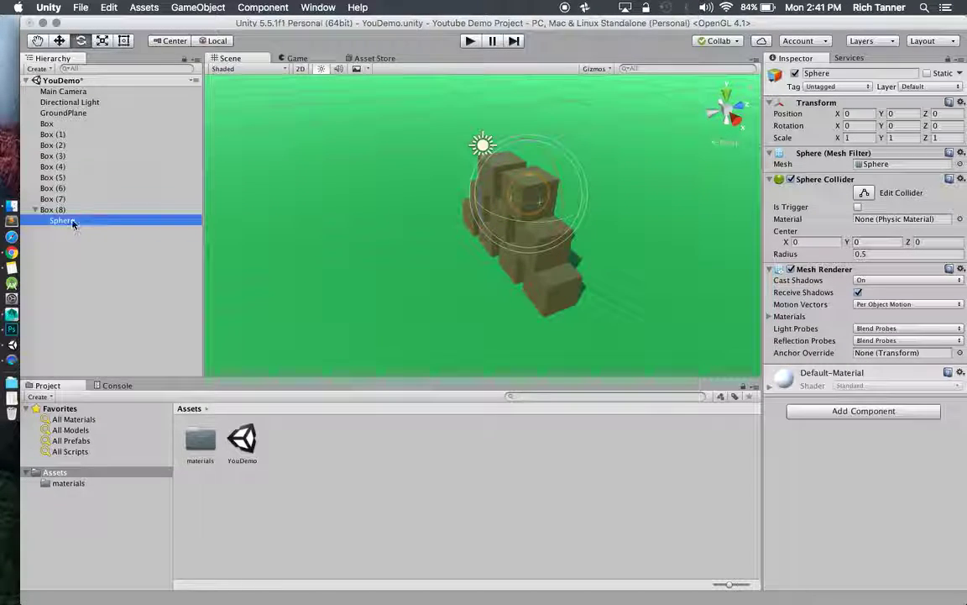
pyautogui.moveTo(71, 221); pyautogui.dragTo(34, 123)
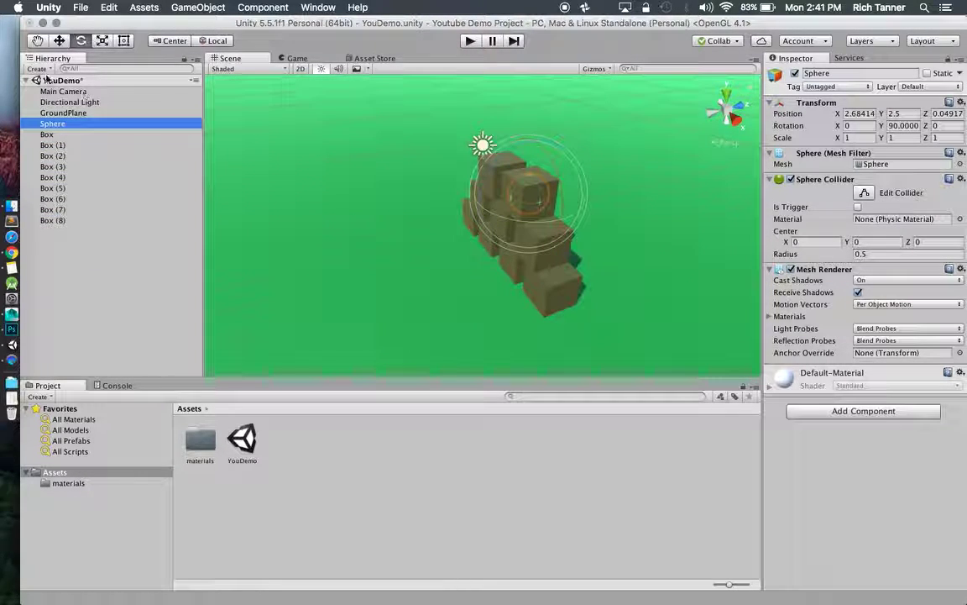
# Move the sphere onto the ground in front of the pyramid, at 2.68, 0.5, -6.37.
pyautogui.click(58, 42)
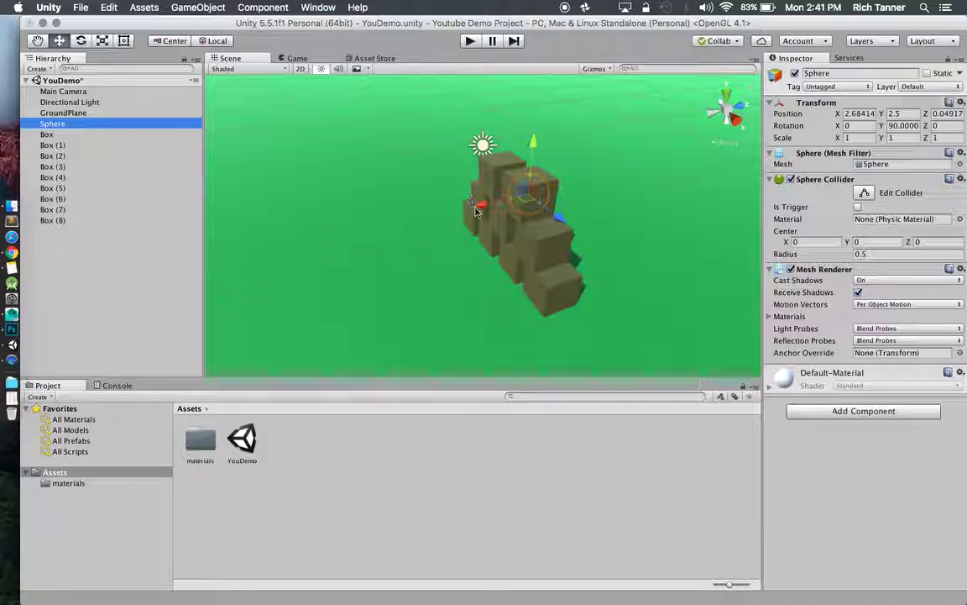
pyautogui.moveTo(504, 197); pyautogui.dragTo(389, 223)
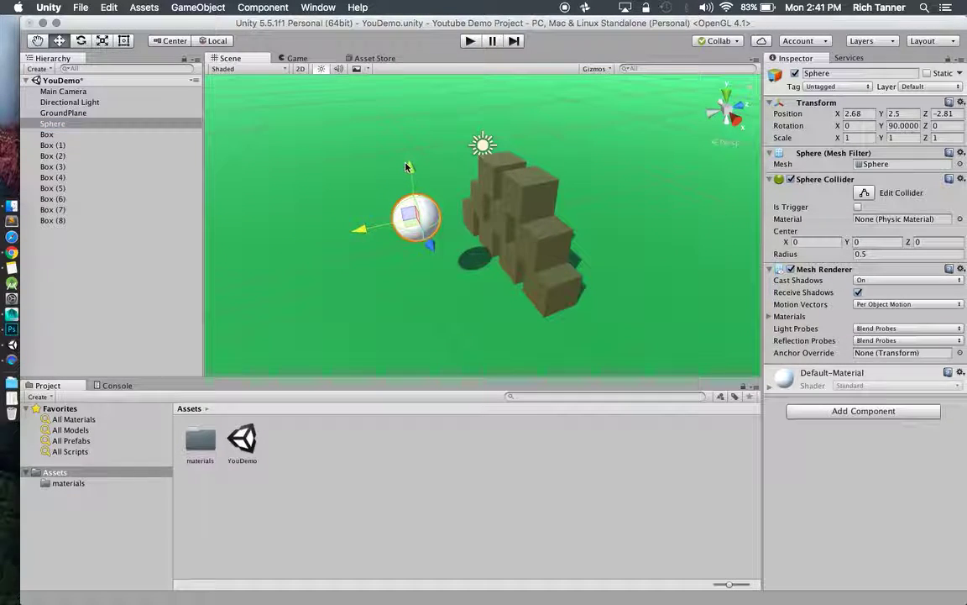
pyautogui.moveTo(407, 167); pyautogui.dragTo(479, 226)
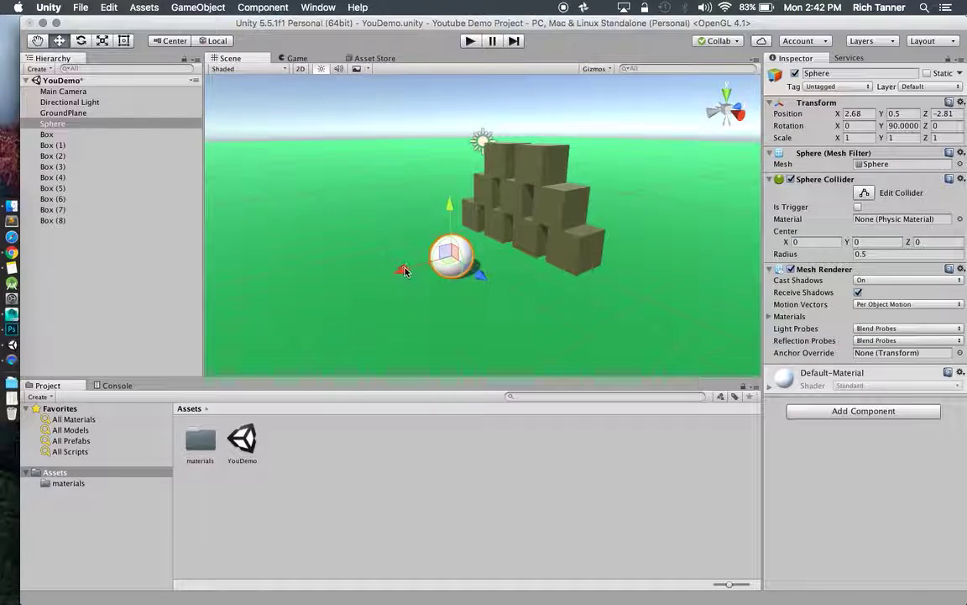
pyautogui.moveTo(404, 271); pyautogui.dragTo(260, 307)
pyautogui.keyDown('alt'); pyautogui.moveTo(360, 277); pyautogui.dragTo(395, 265); pyautogui.keyUp('alt')
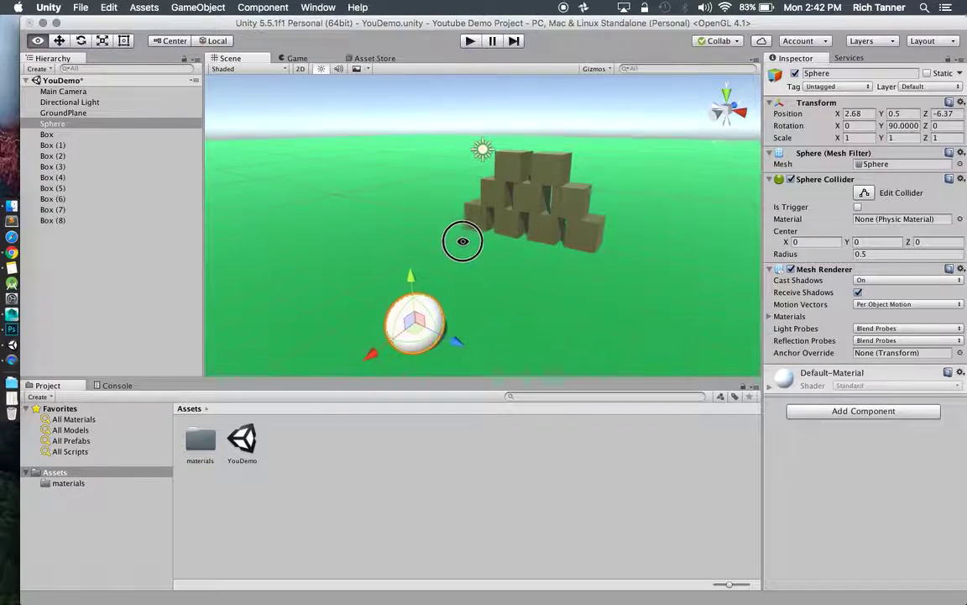
pyautogui.keyDown('alt'); pyautogui.moveTo(463, 241); pyautogui.dragTo(409, 312); pyautogui.keyUp('alt')
# Create a new material named mBall in Assets/materials.
pyautogui.click(200, 439)
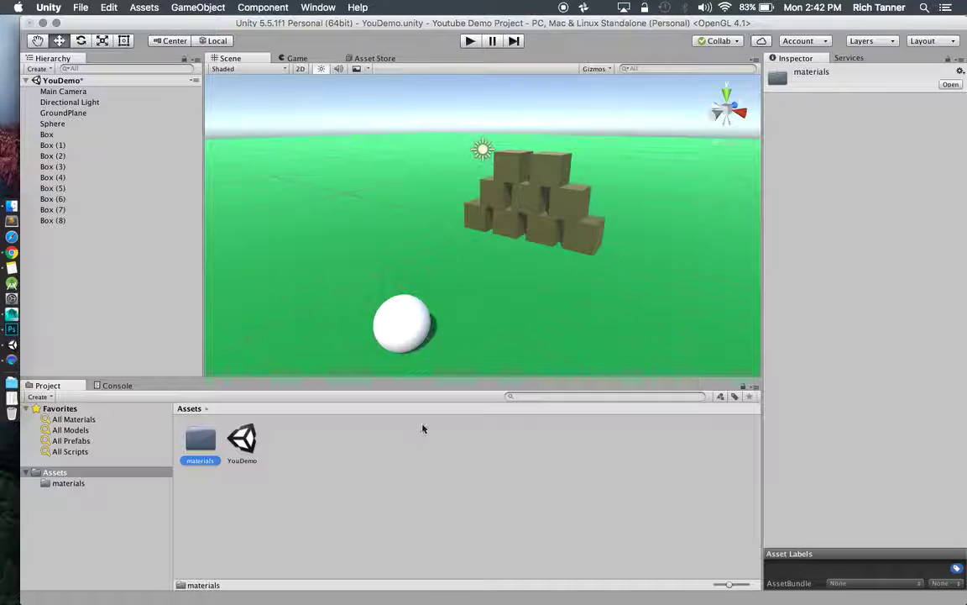
pyautogui.doubleClick(200, 441)
pyautogui.rightClick(256, 489)
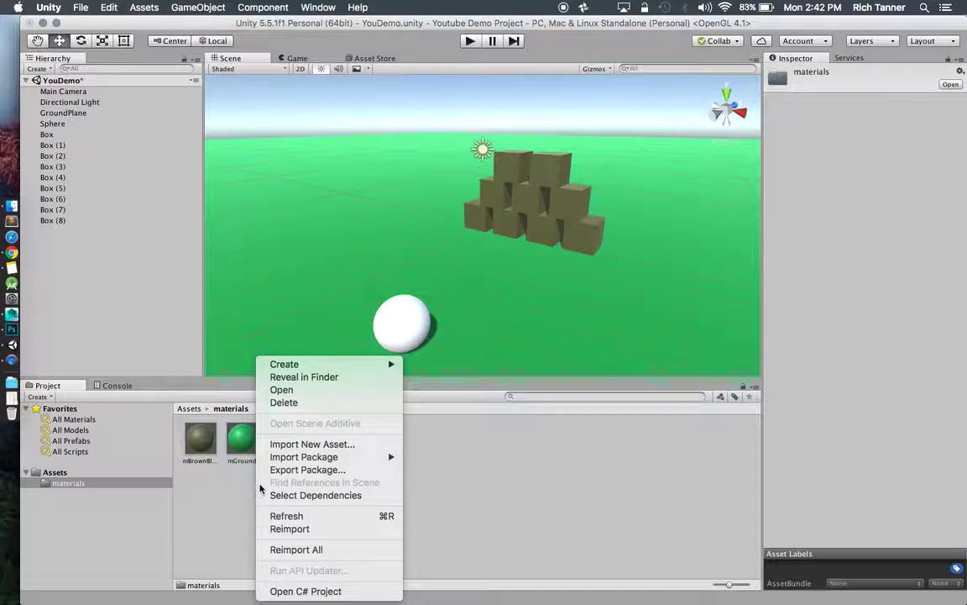
pyautogui.moveTo(336, 366)
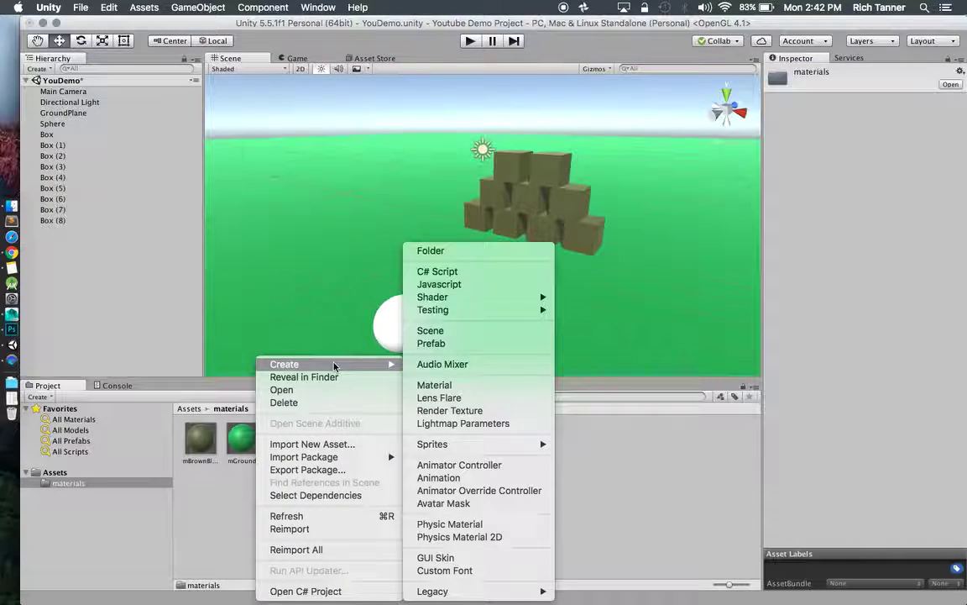
pyautogui.click(437, 384)
pyautogui.write('mBall')
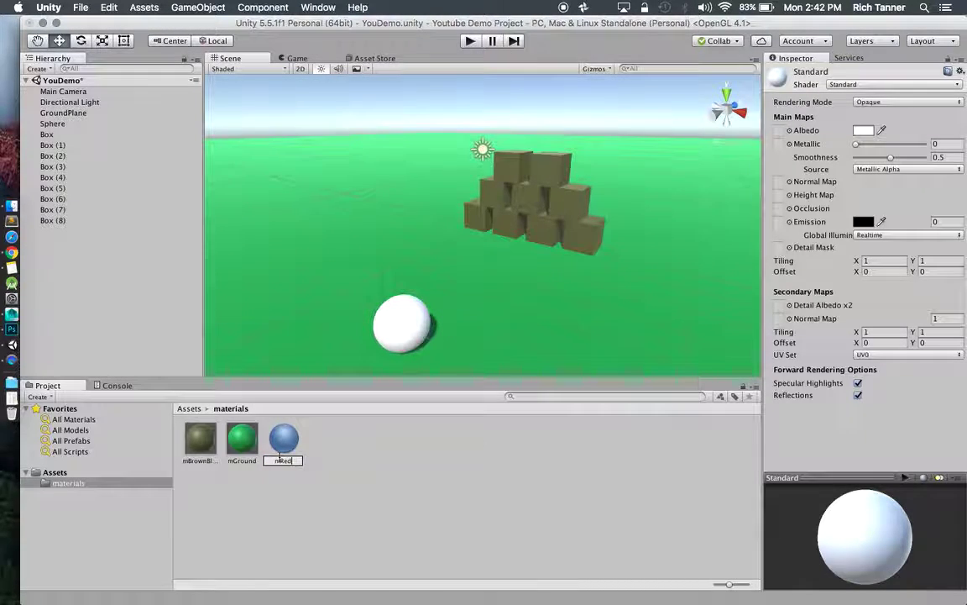
pyautogui.press('Return')
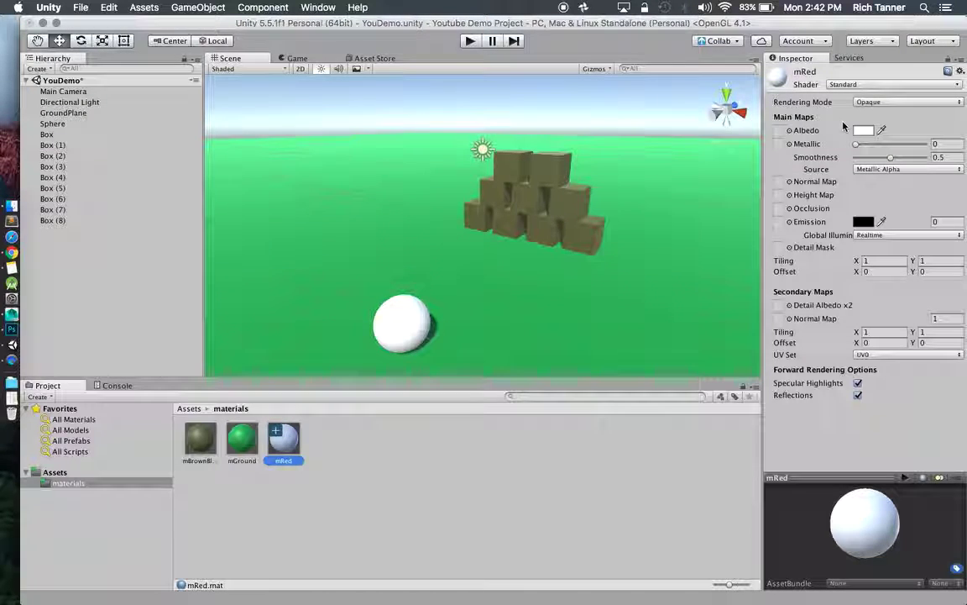
# Set the material's Albedo colour to a slightly darkened red.
pyautogui.click(866, 133)
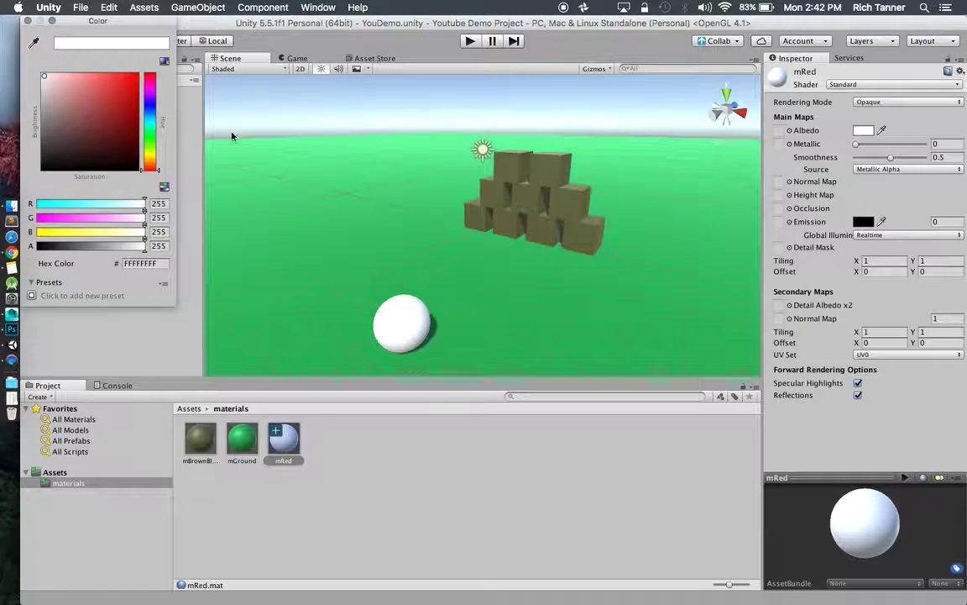
pyautogui.moveTo(105, 108); pyautogui.dragTo(149, 62)
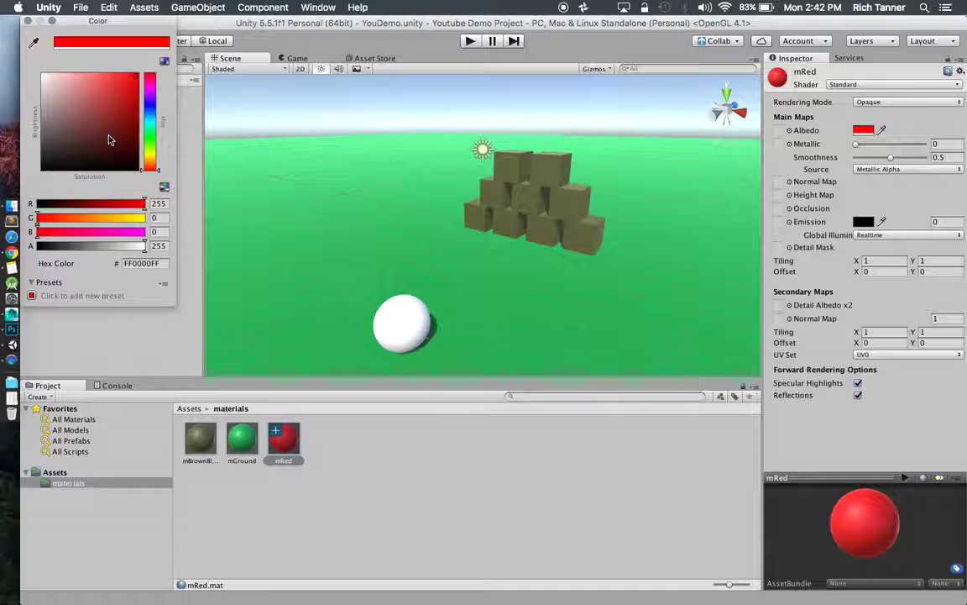
pyautogui.moveTo(108, 108); pyautogui.dragTo(141, 86)
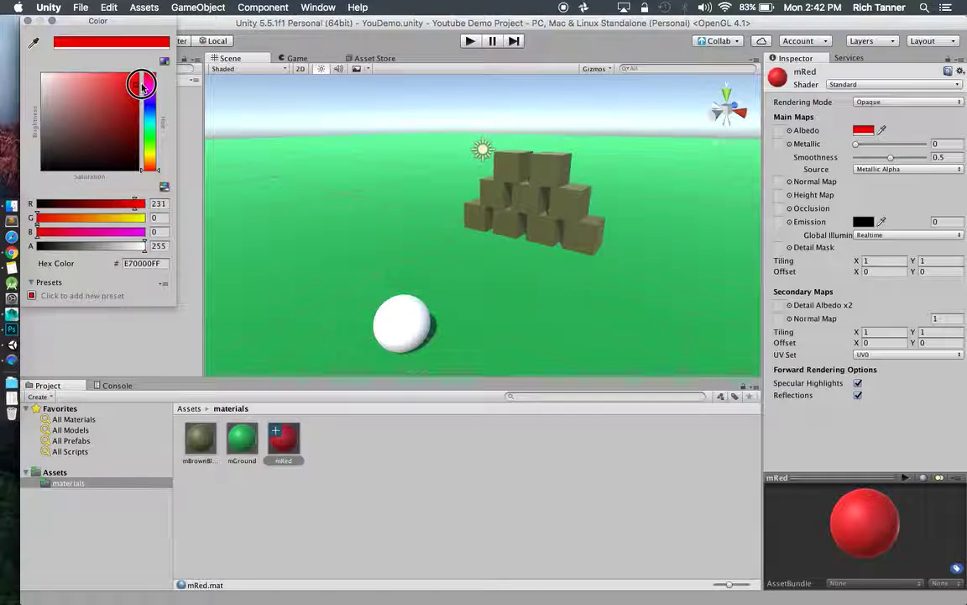
pyautogui.click(28, 21)
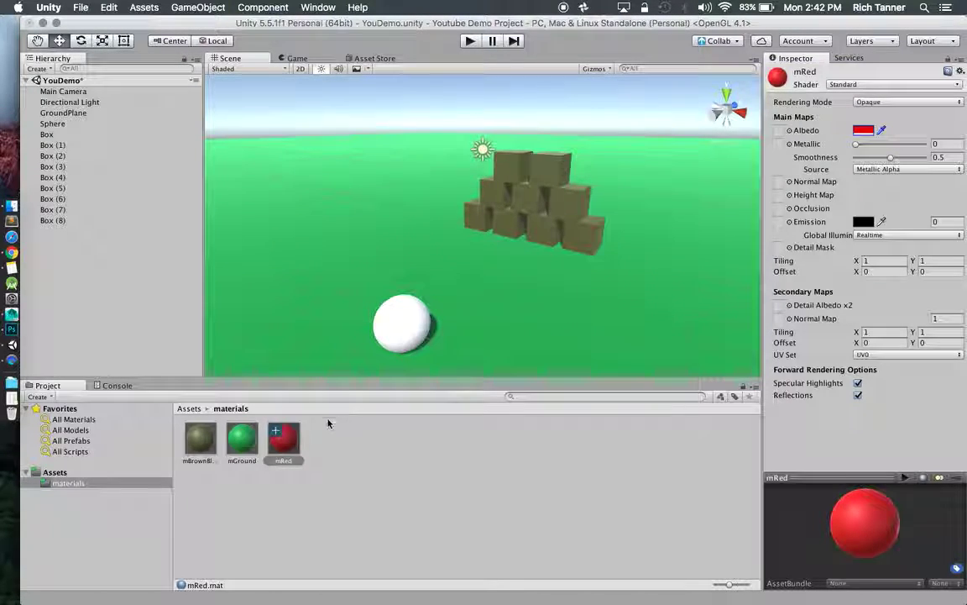
# Apply the red material to the Sphere and make it fully metallic.
pyautogui.moveTo(286, 443); pyautogui.dragTo(401, 324)
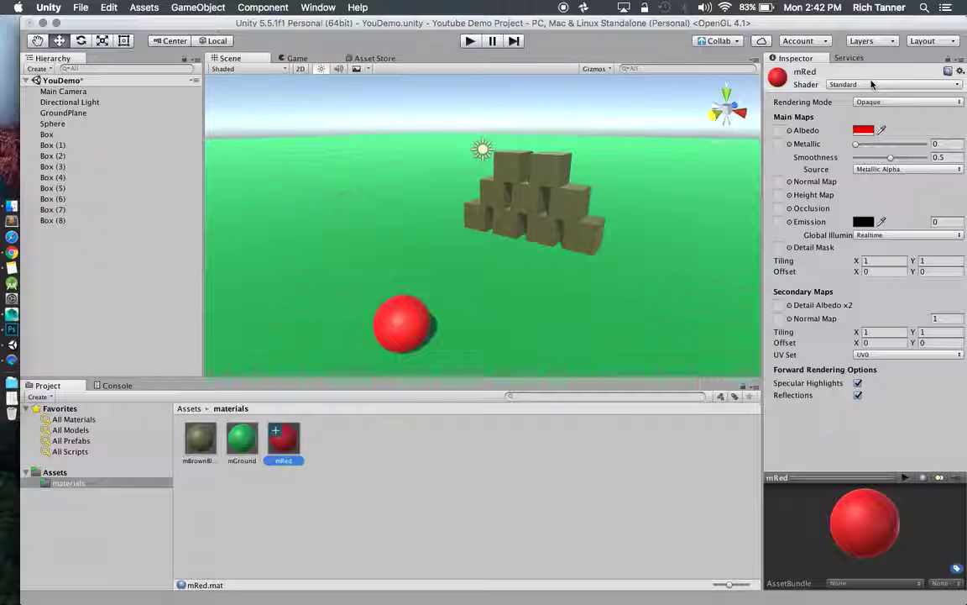
pyautogui.click(403, 320)
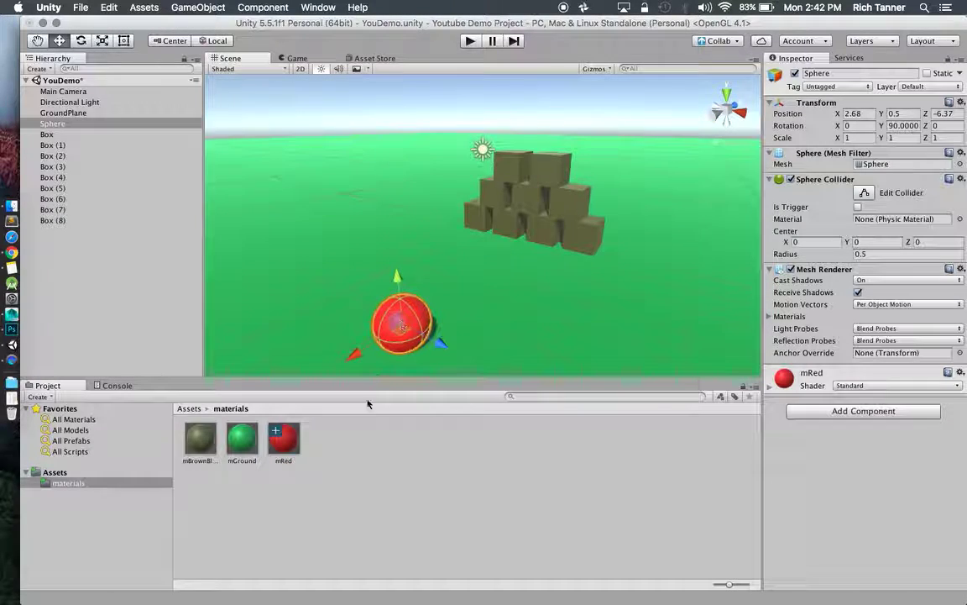
pyautogui.click(772, 388)
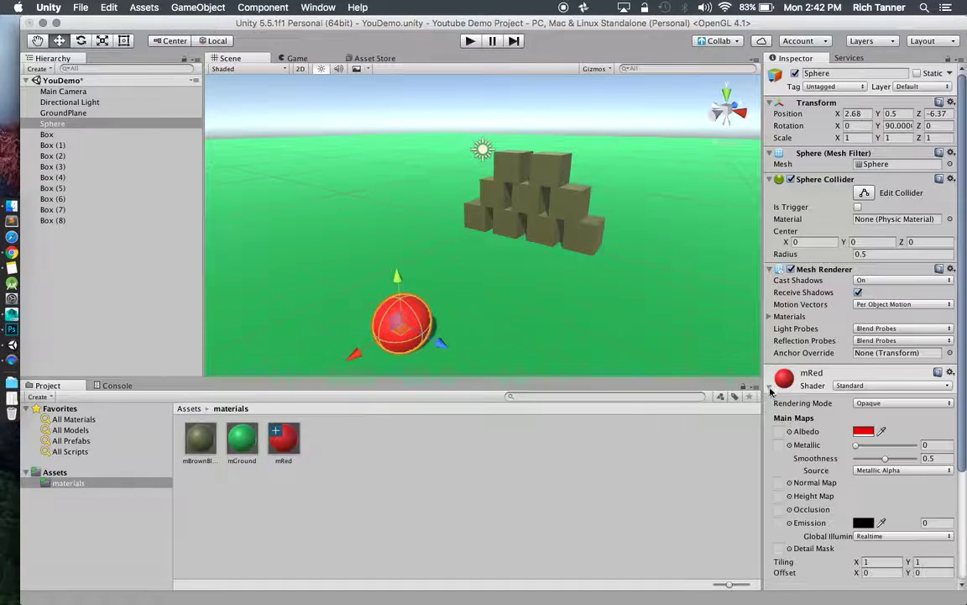
pyautogui.scroll(-4, 777, 311)
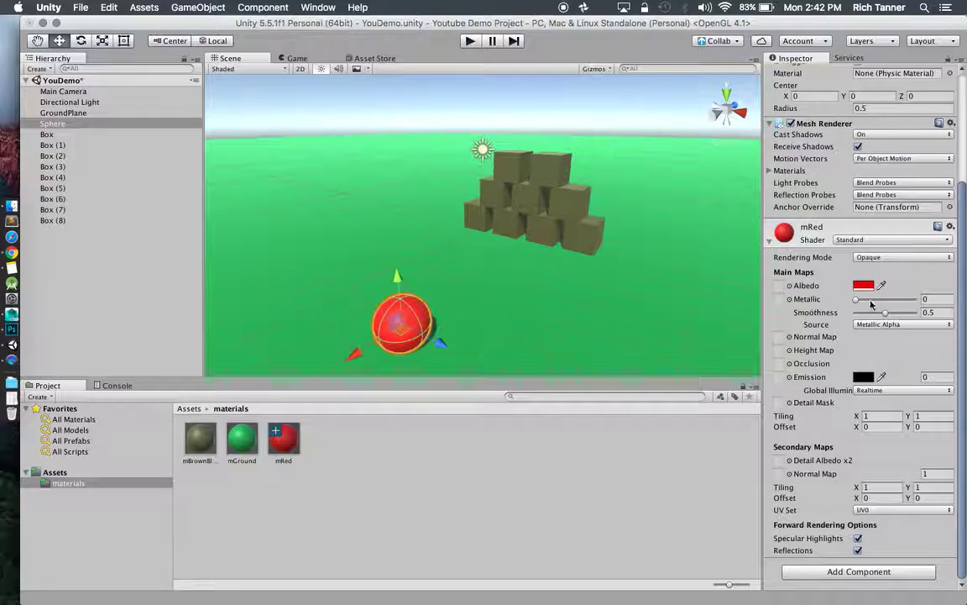
pyautogui.moveTo(857, 299); pyautogui.dragTo(895, 316)
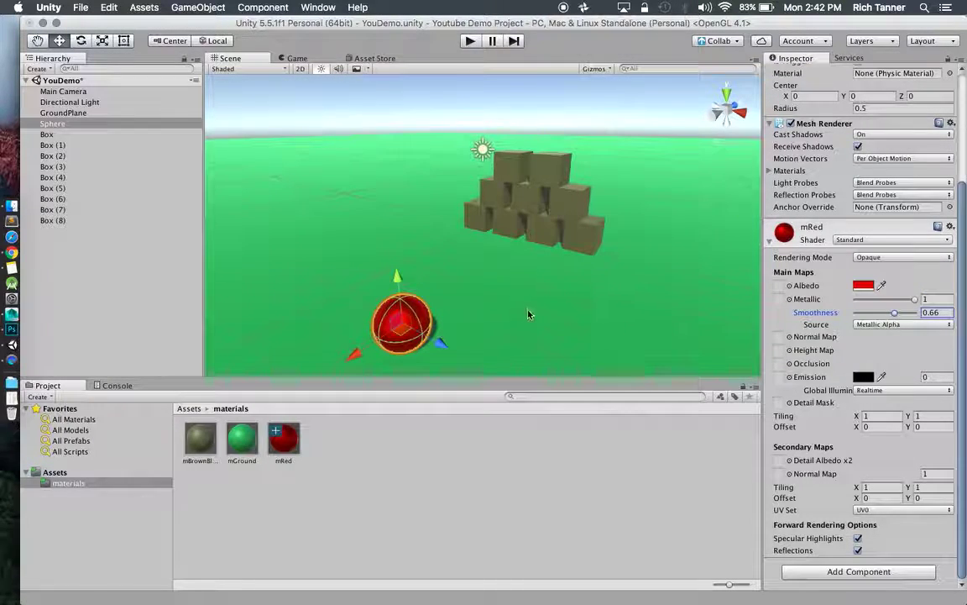
# Frame the sphere and orbit around it to inspect its metallic shine.
pyautogui.press('f')
pyautogui.click(412, 141)
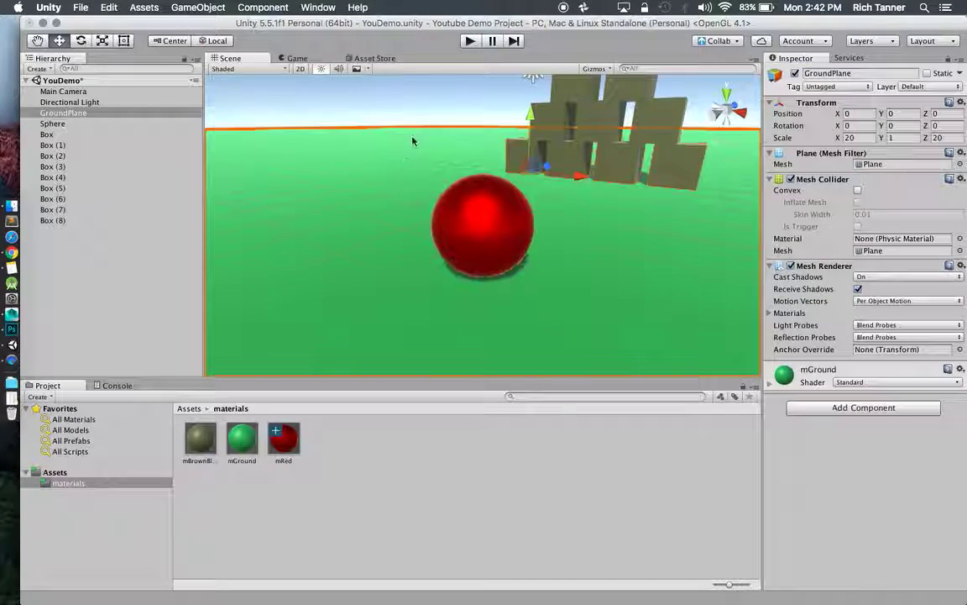
pyautogui.scroll(5, 481, 214)
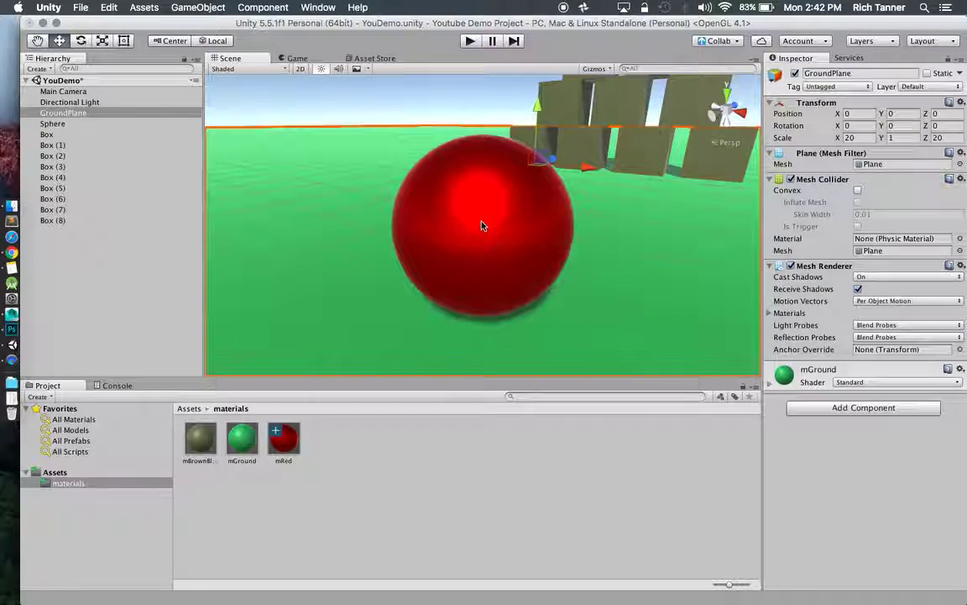
pyautogui.keyDown('alt'); pyautogui.moveTo(482, 226); pyautogui.dragTo(522, 235); pyautogui.keyUp('alt')
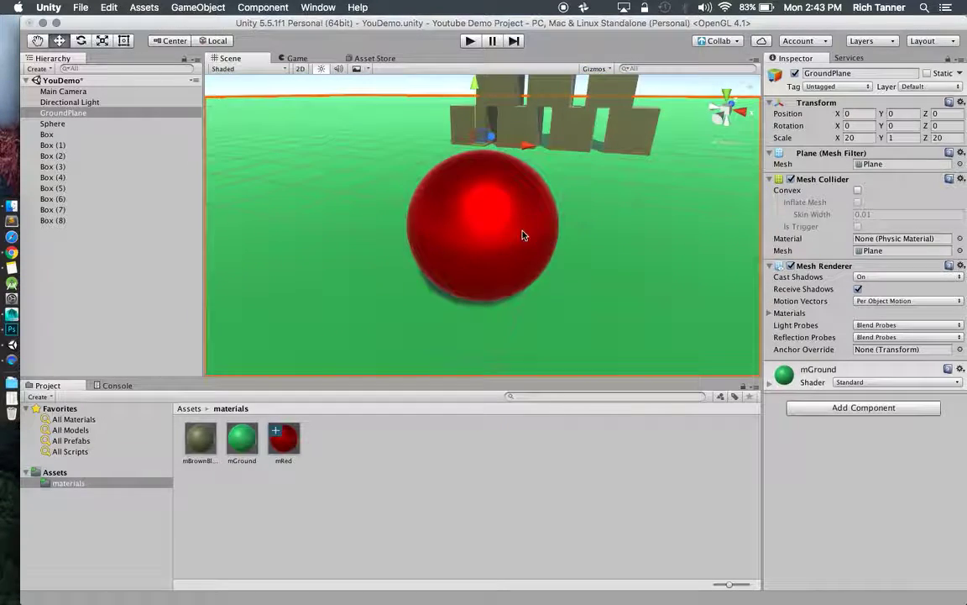
# Reposition the sphere to 2.2, 0.5, -7.44, farther out in front of the pyramid.
pyautogui.click(523, 235)
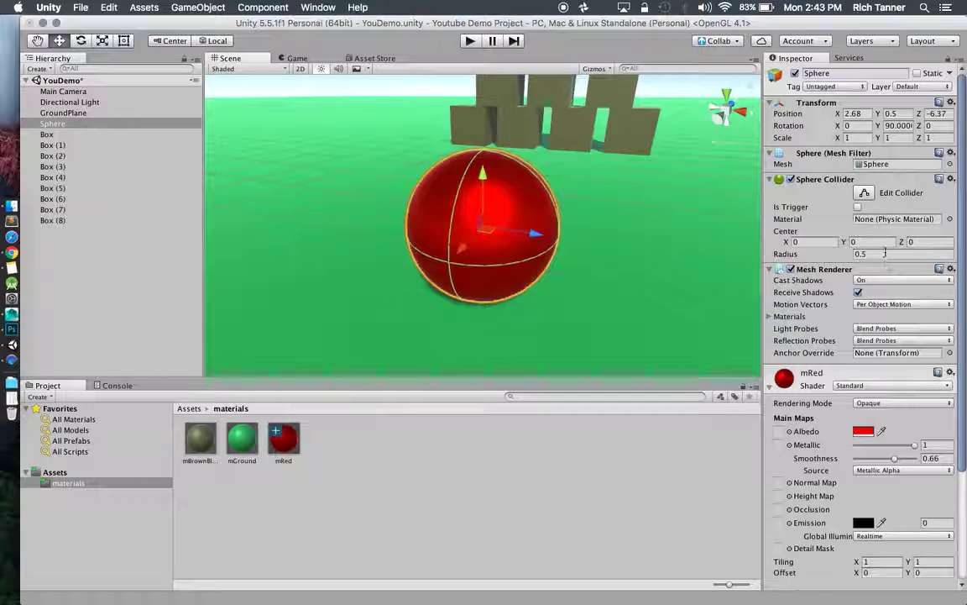
pyautogui.click(928, 115)
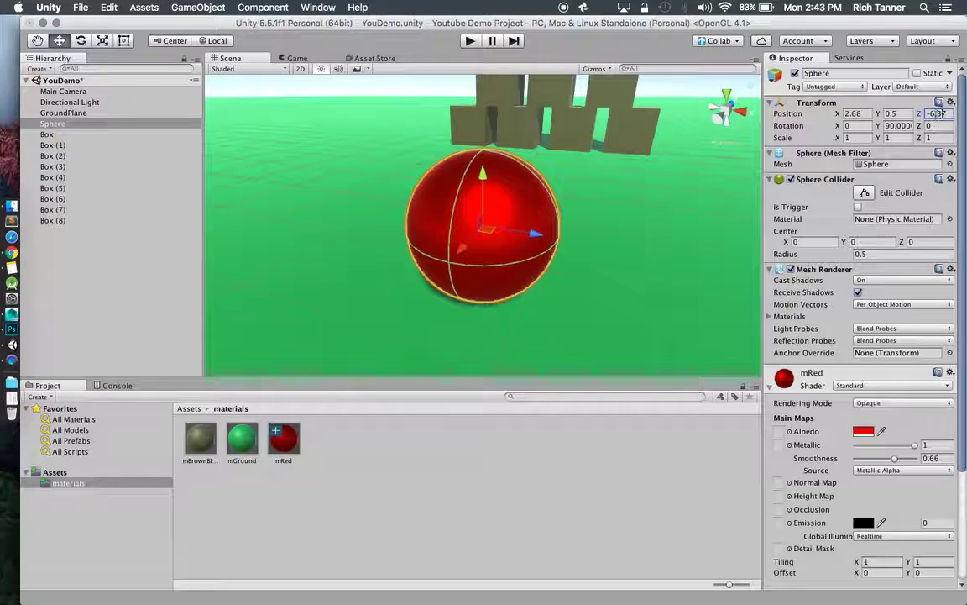
pyautogui.write('0')
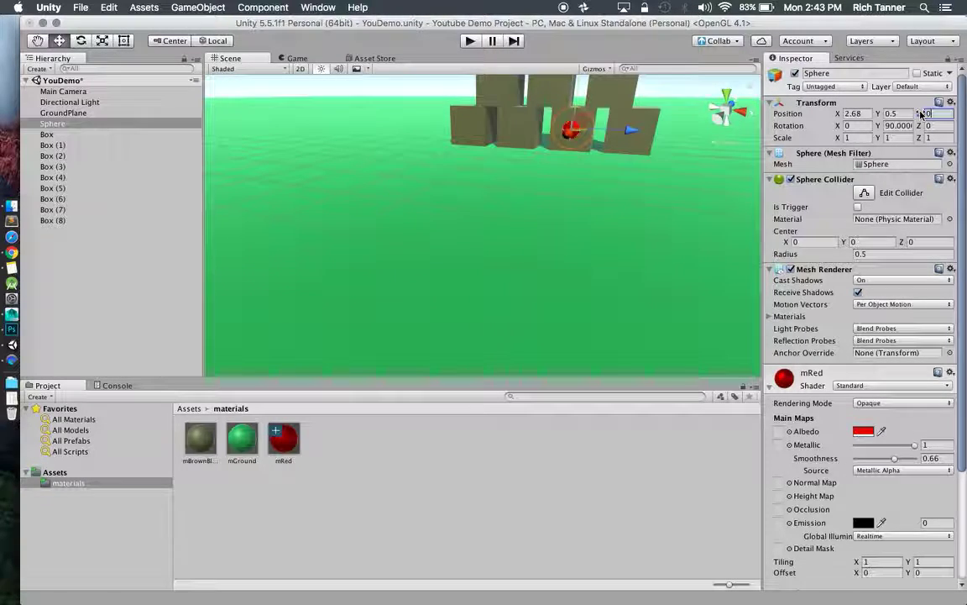
pyautogui.click(867, 116)
pyautogui.write('0')
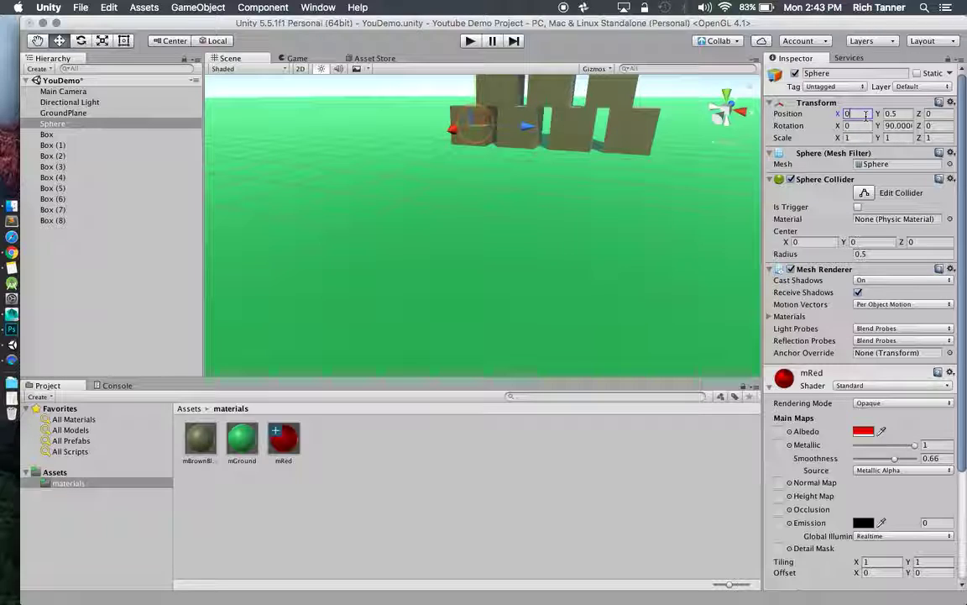
pyautogui.scroll(-5, 519, 157)
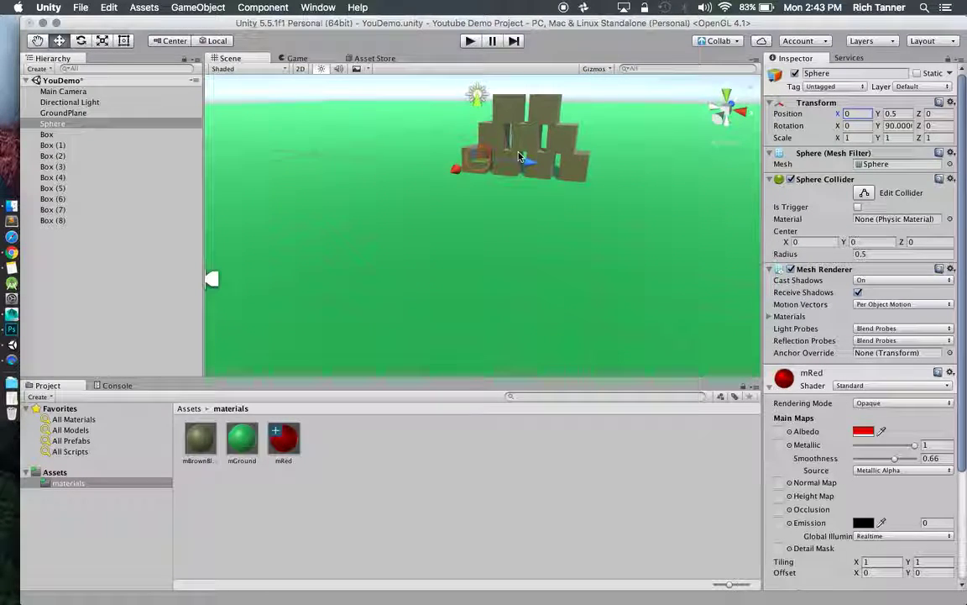
pyautogui.moveTo(519, 157); pyautogui.dragTo(494, 223)
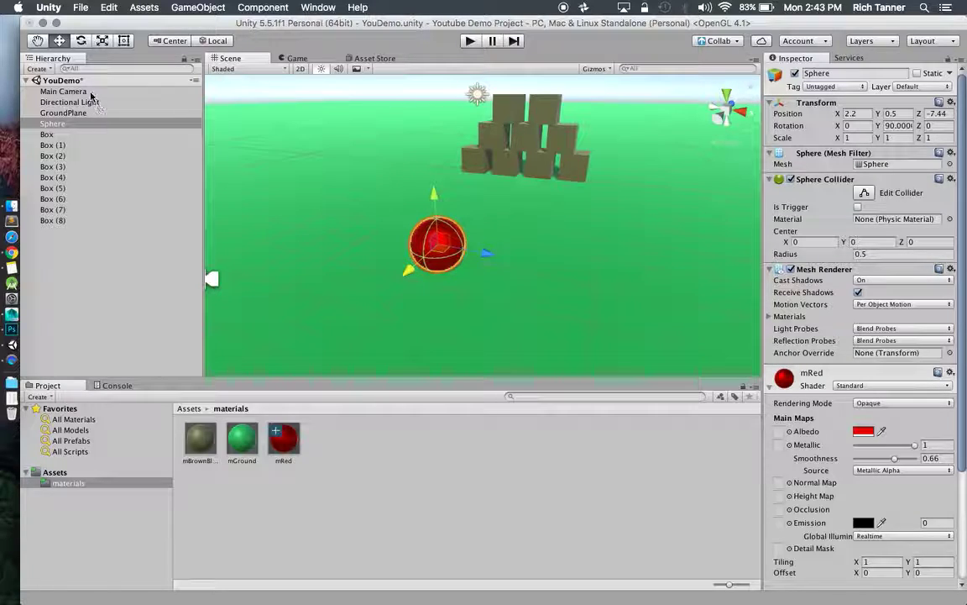
# Drag the red ball left along X to 1.21, checking the Main Camera view.
pyautogui.click(63, 91)
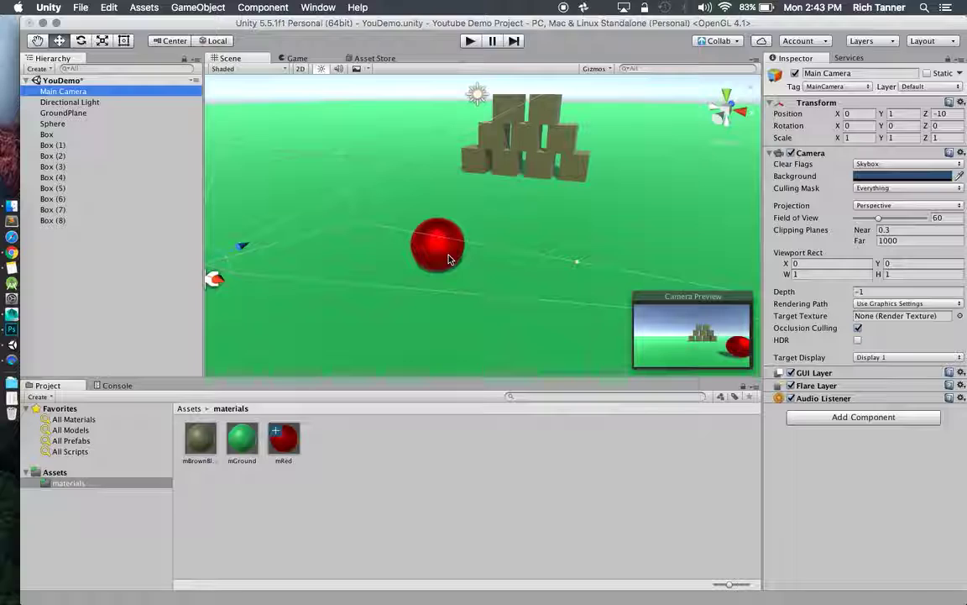
pyautogui.click(442, 250)
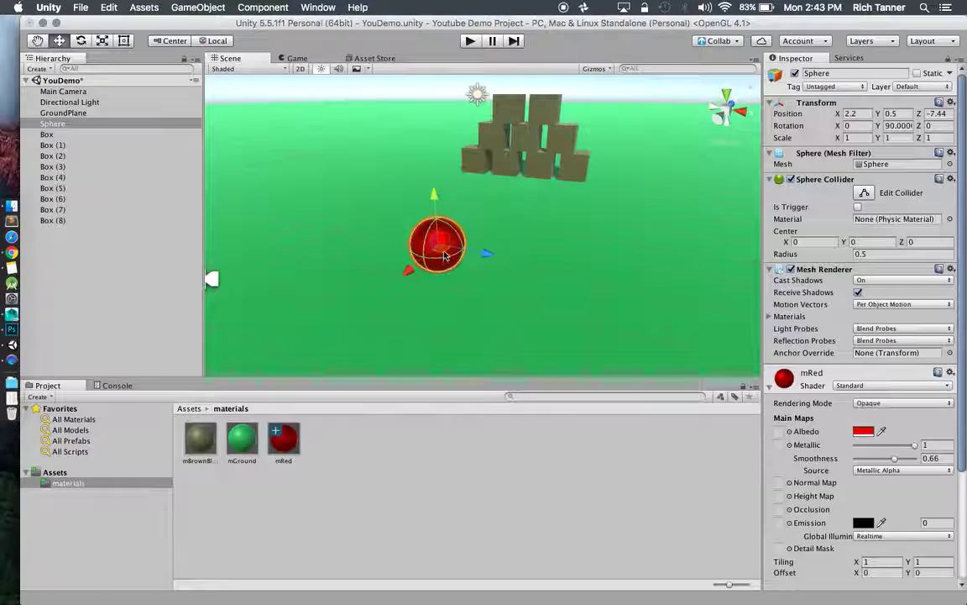
pyautogui.moveTo(486, 253); pyautogui.dragTo(441, 250)
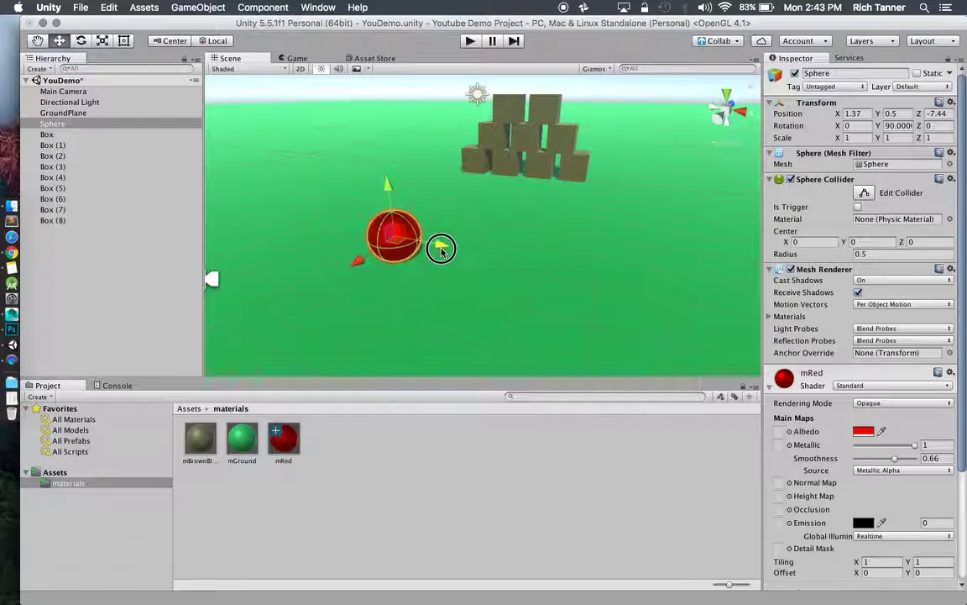
pyautogui.click(79, 92)
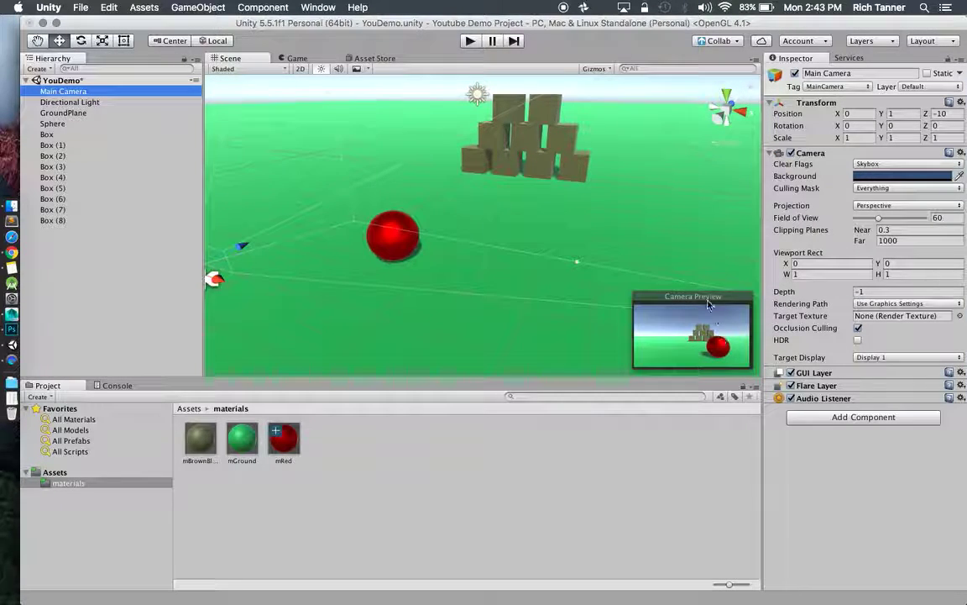
# Recheck the Main Camera preview, reselect the red ball, and save the scene.
pyautogui.click(92, 102)
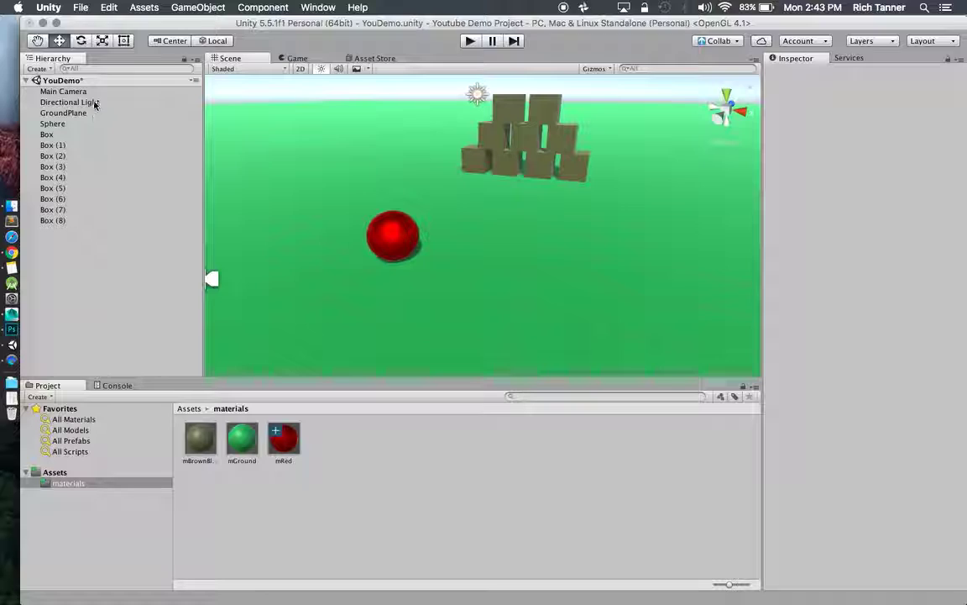
pyautogui.click(93, 91)
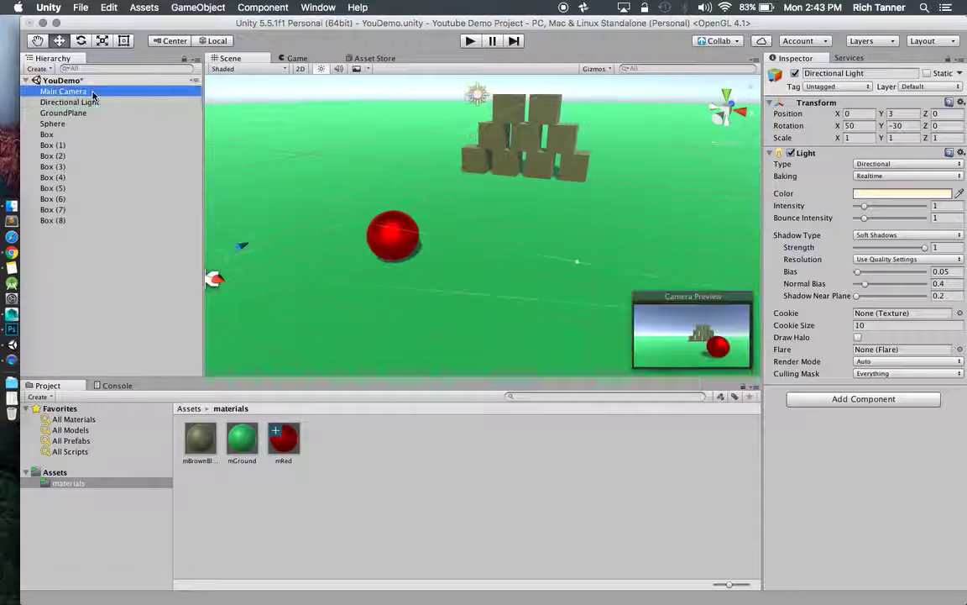
pyautogui.click(393, 248)
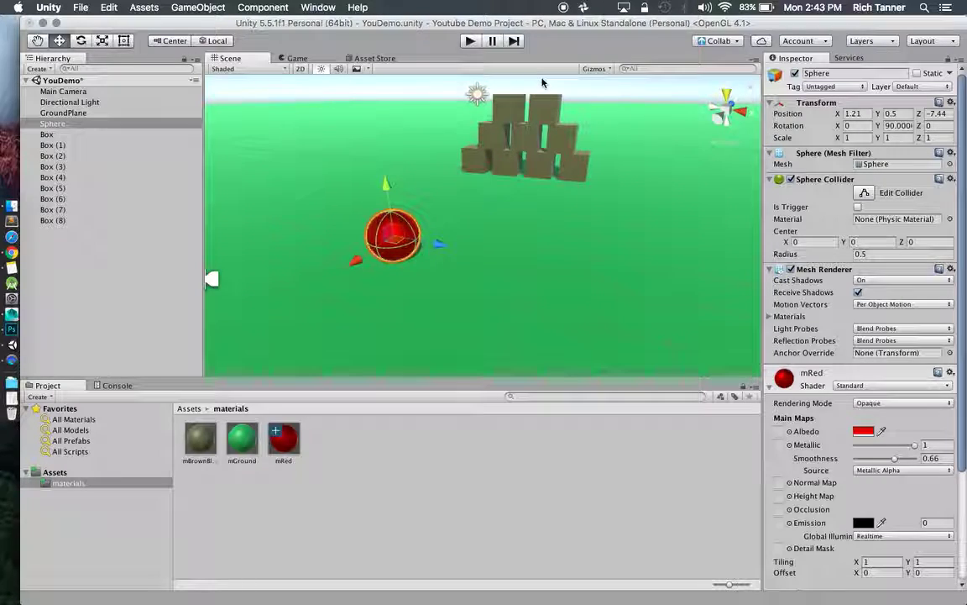
pyautogui.press('super+s')
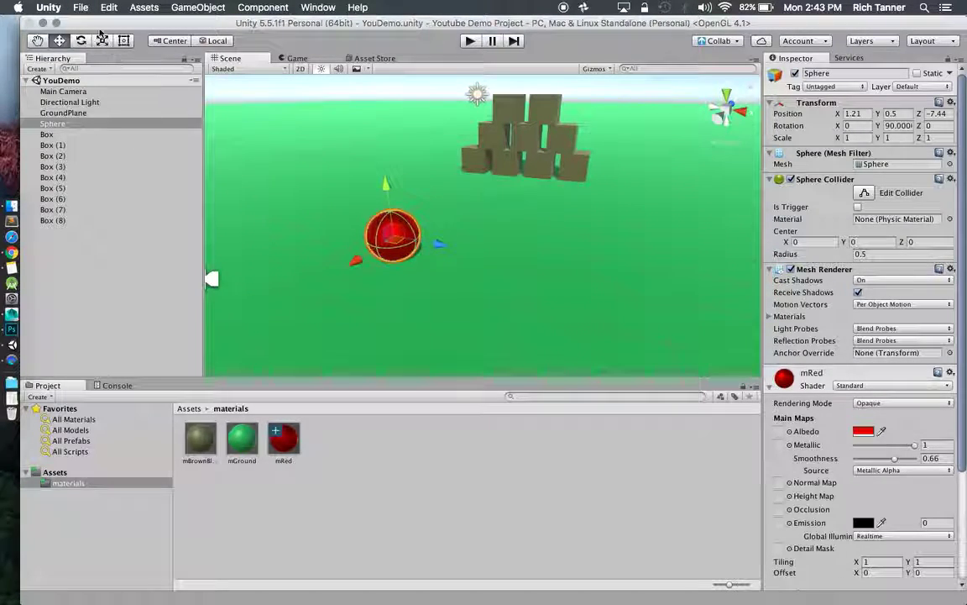
# Save the YouDemo scene from the File menu and clear the selection.
pyautogui.click(81, 7)
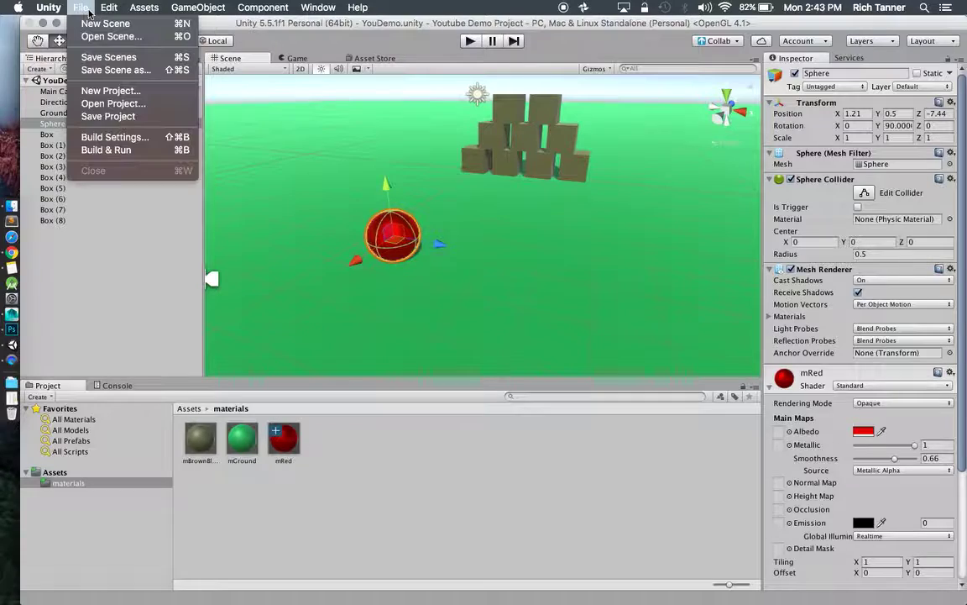
pyautogui.click(128, 57)
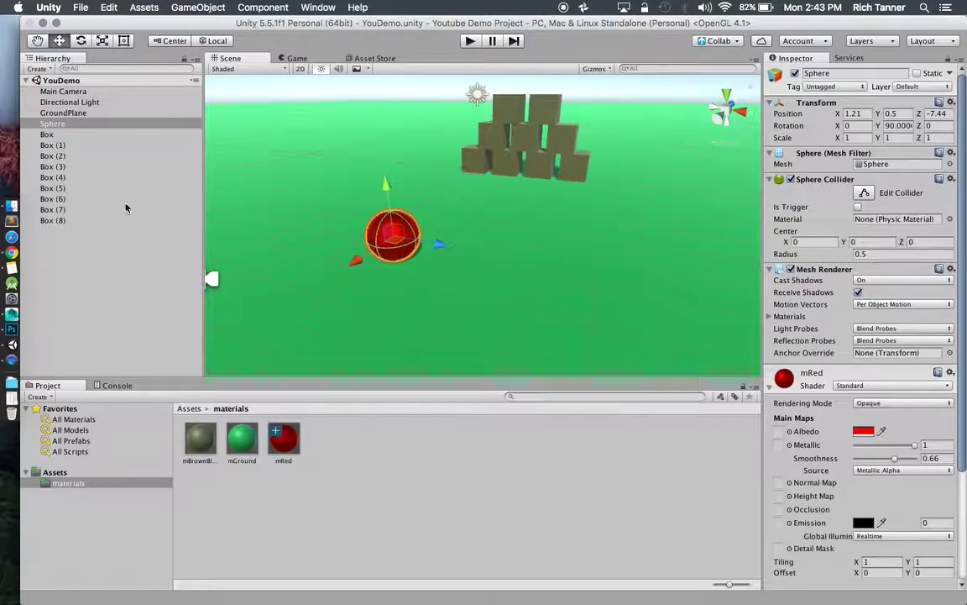
pyautogui.click(330, 435)
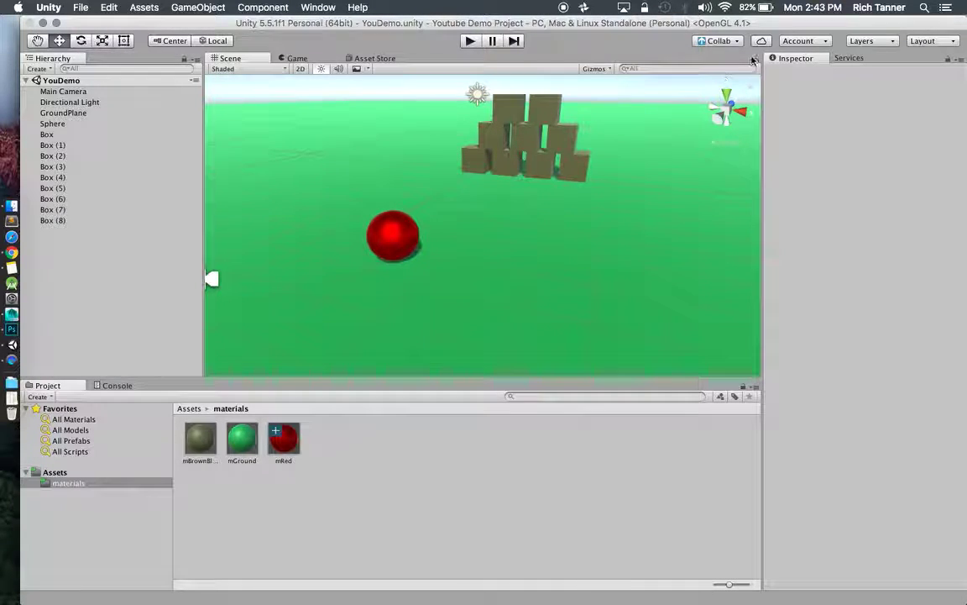
# Publish to Collab with the note 'Added a red ball and adjusted block positions. YAY!'.
pyautogui.click(719, 40)
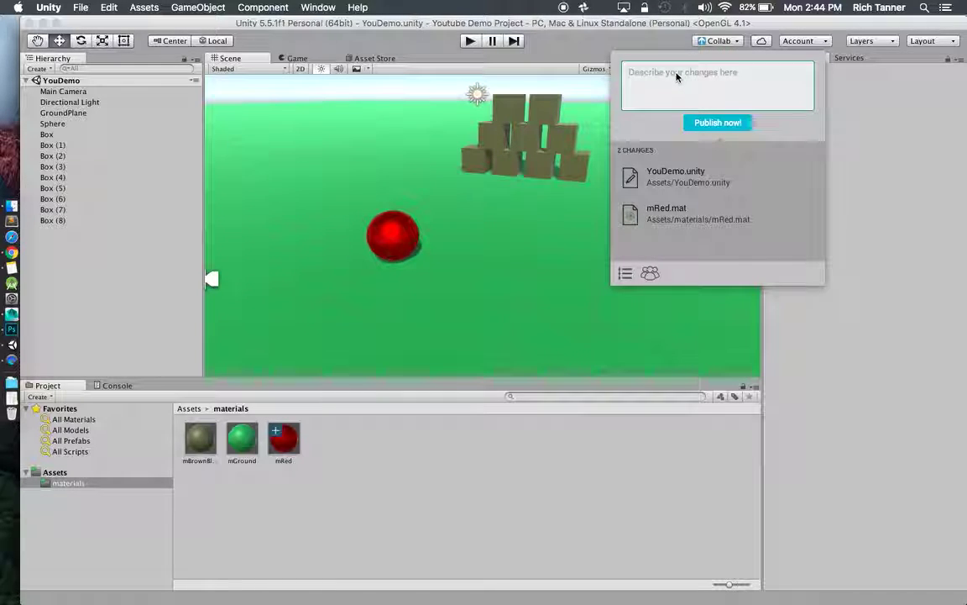
pyautogui.write('Added a')
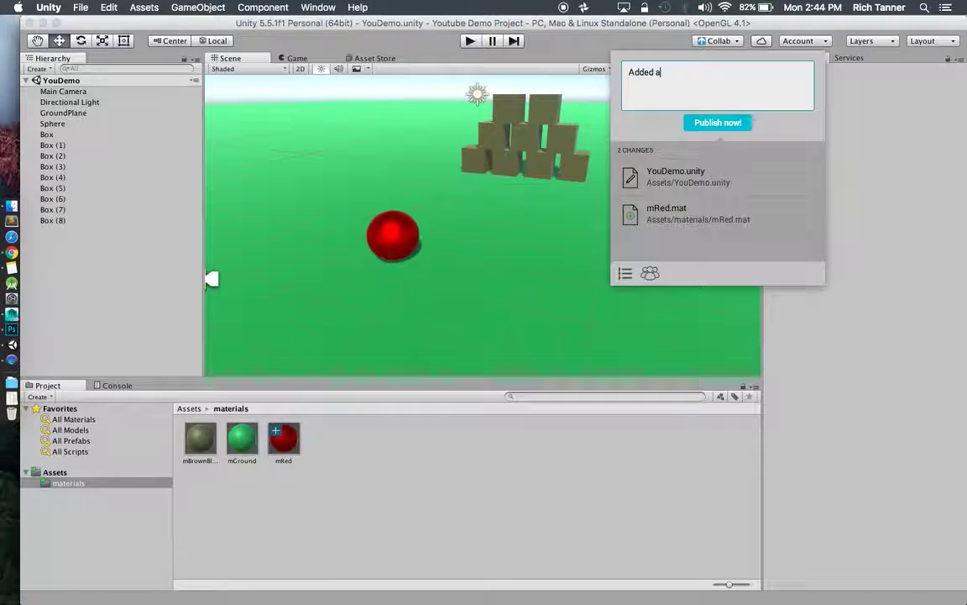
pyautogui.write(' red ball ')
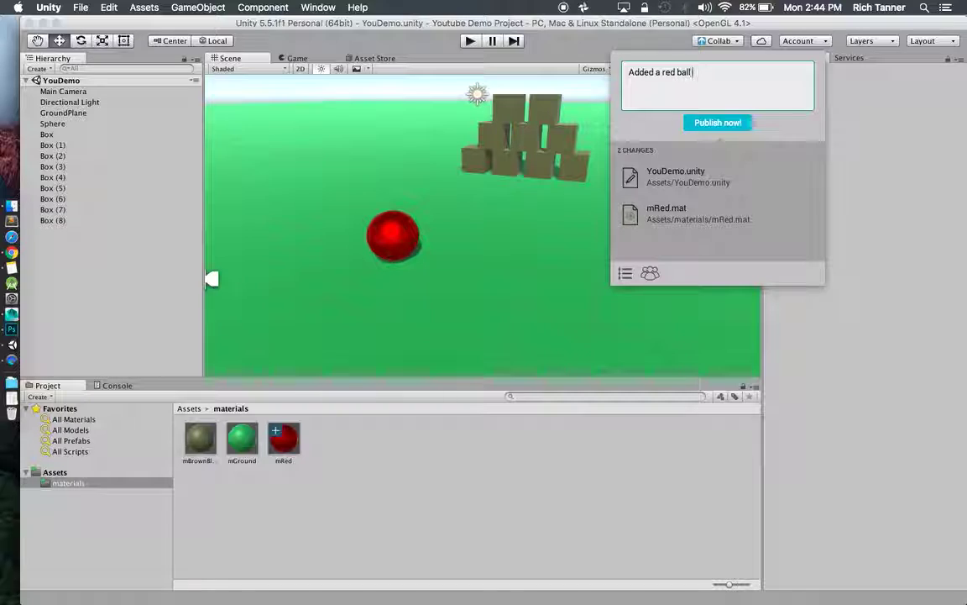
pyautogui.write('and adjusted ')
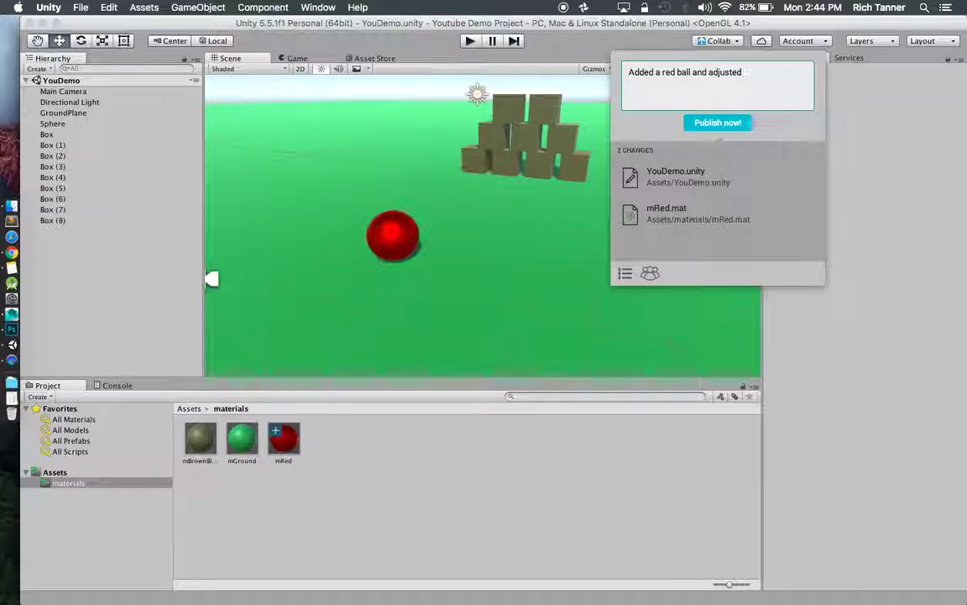
pyautogui.write('b')
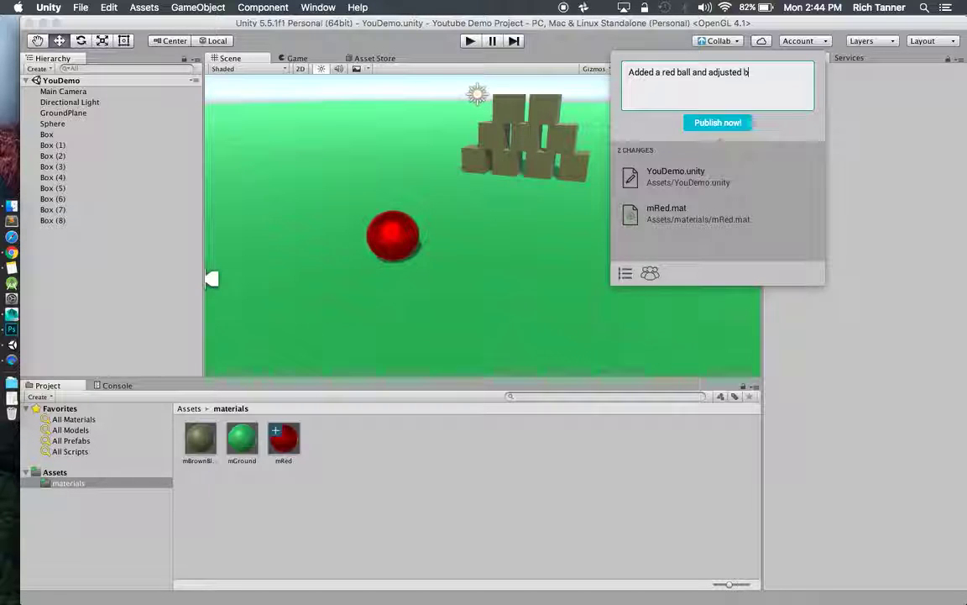
pyautogui.write('lock positio')
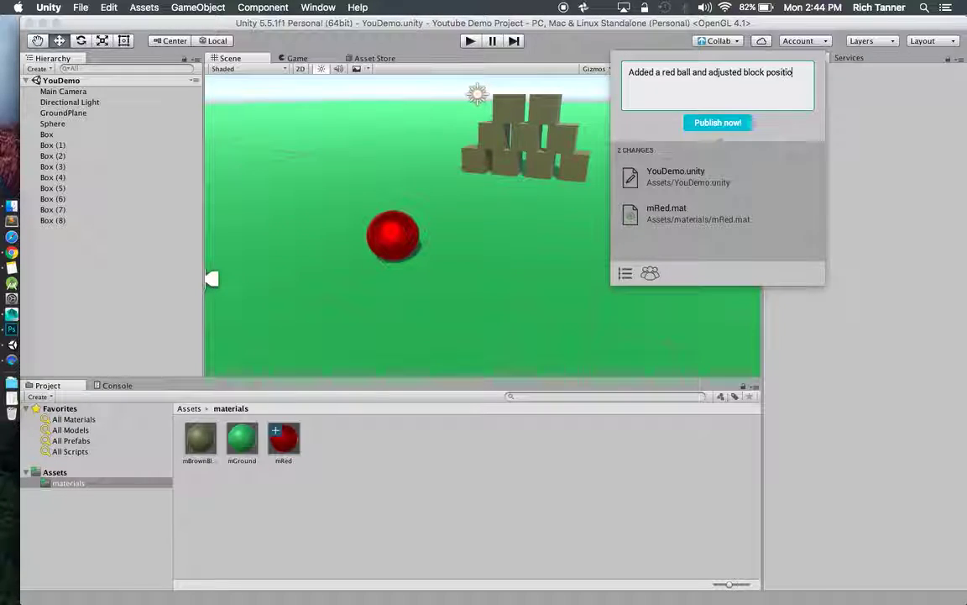
pyautogui.write('ns. YAY!')
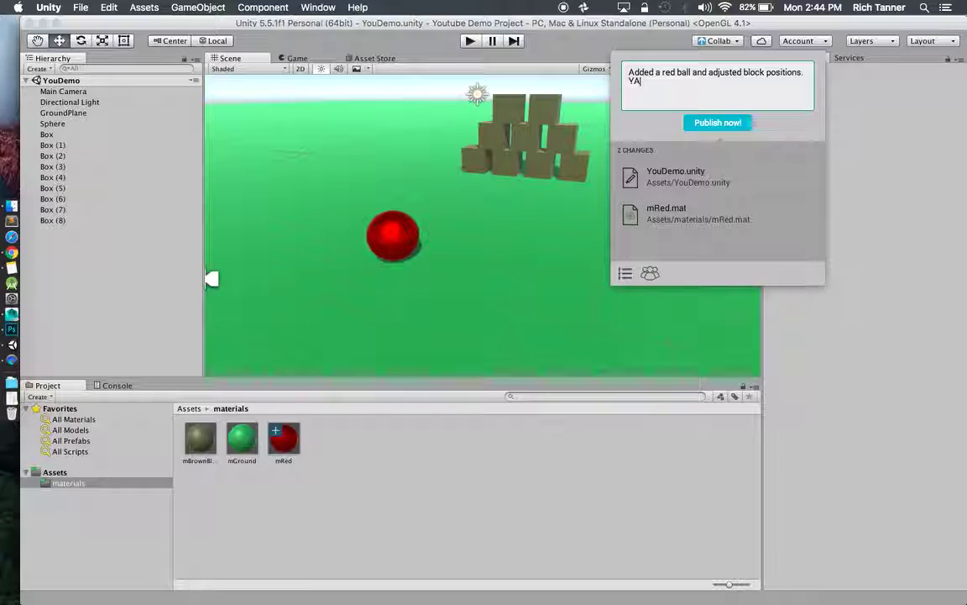
pyautogui.click(724, 123)
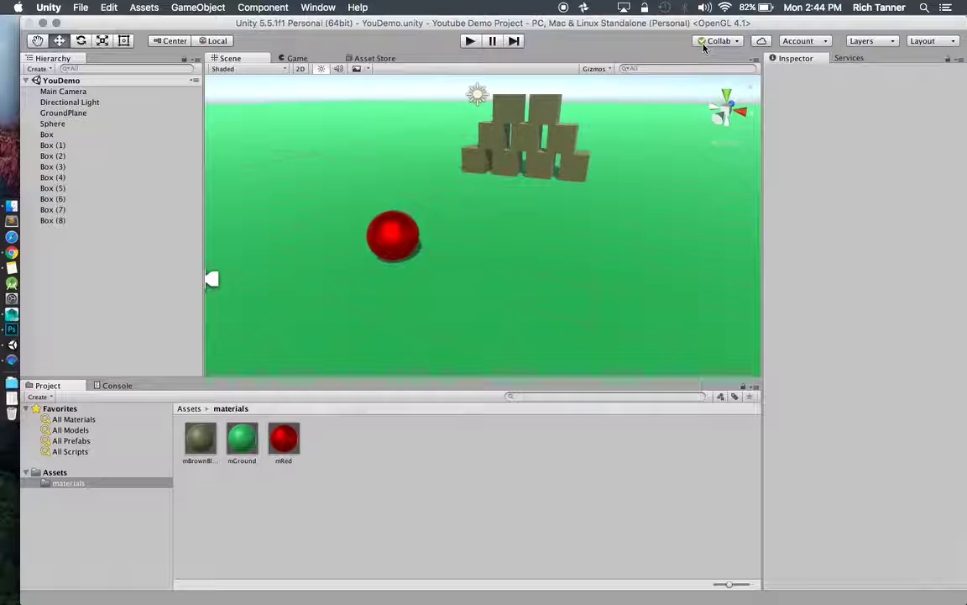
# Check that the Collab panel reports 'You are up to date!', then close it.
pyautogui.click(734, 41)
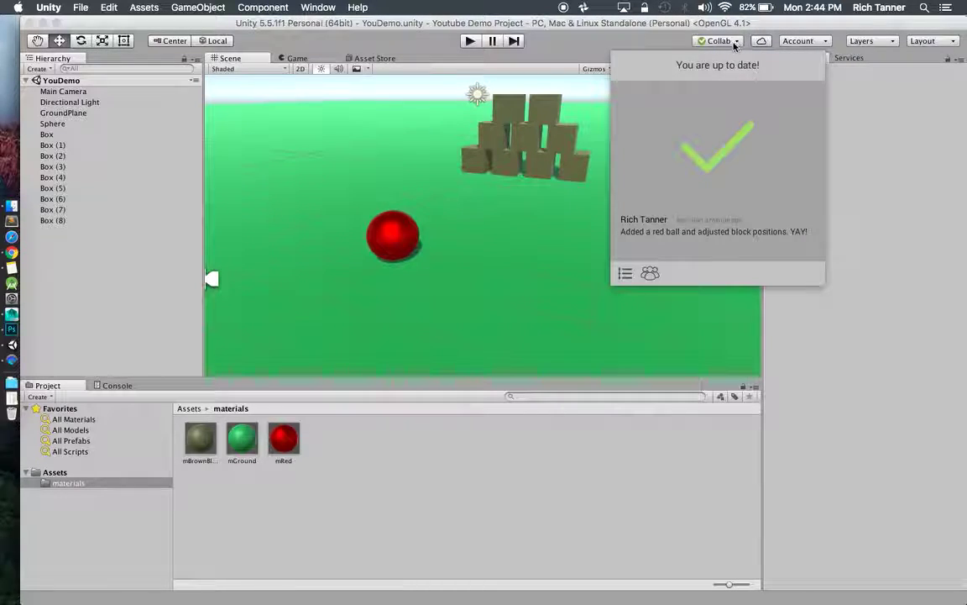
pyautogui.click(734, 46)
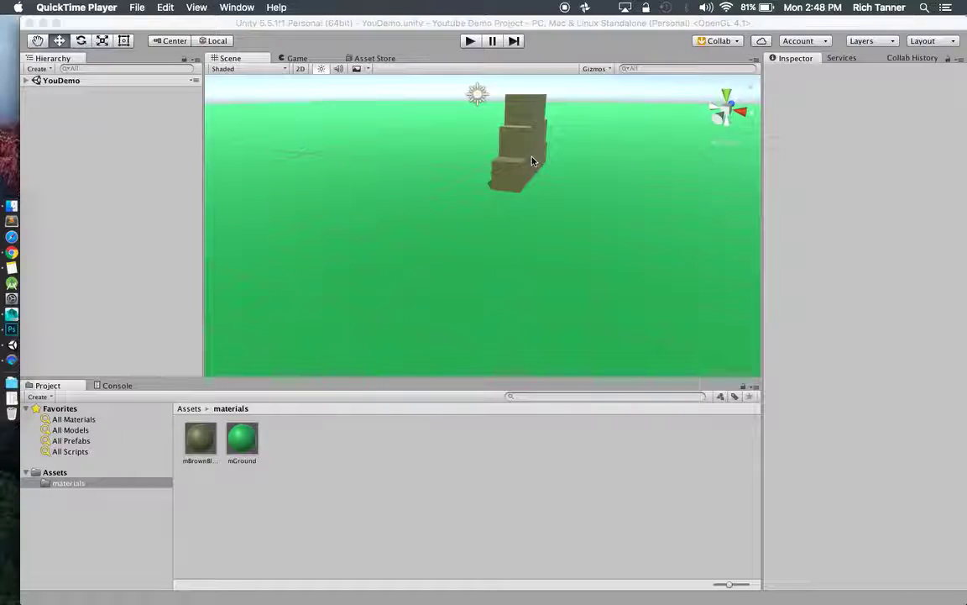
# In the second editor, download the new Collab revision with Update now.
pyautogui.click(721, 41)
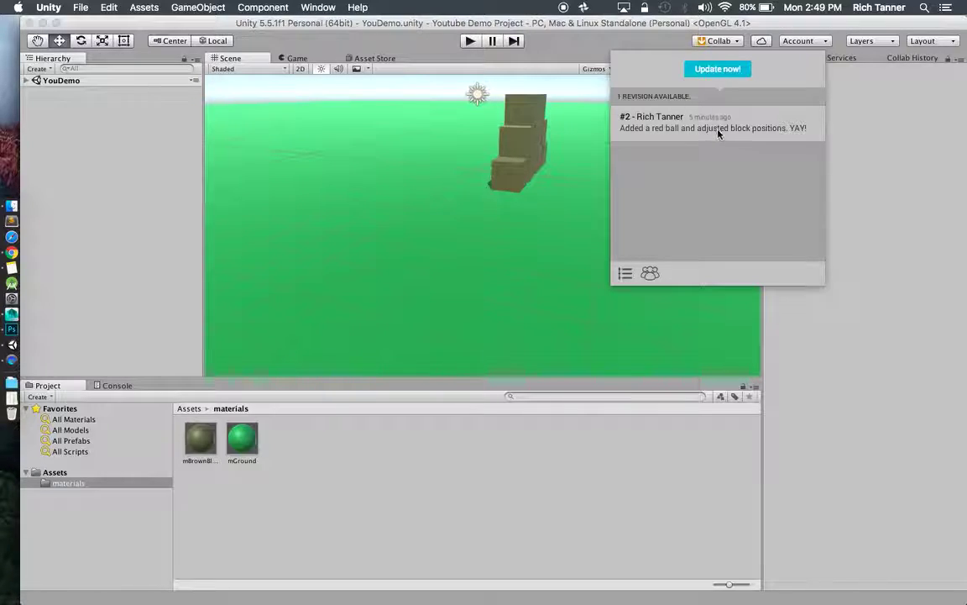
pyautogui.click(717, 72)
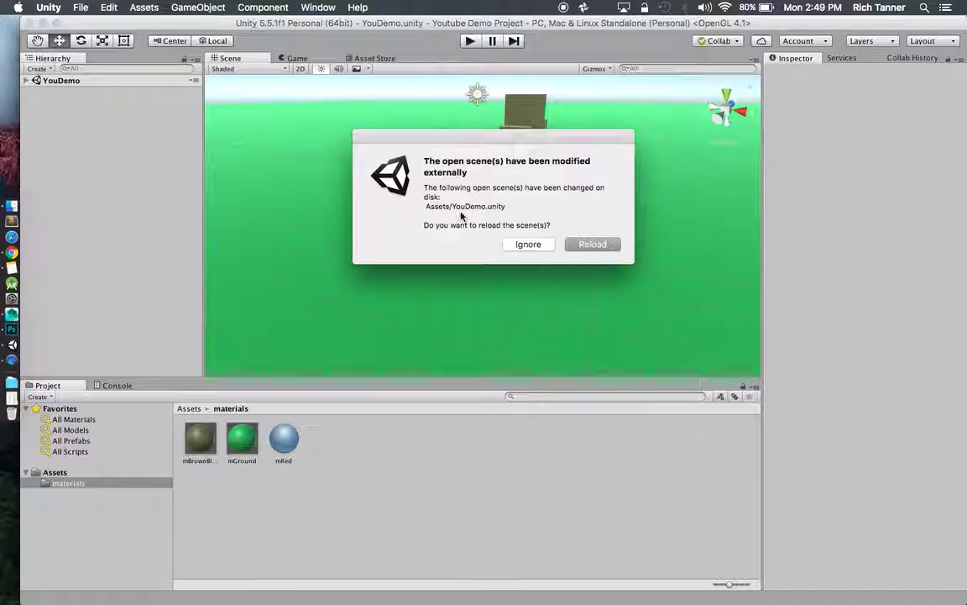
# Reload the modified YouDemo scene, select Main Camera, and run then stop play mode.
pyautogui.click(588, 242)
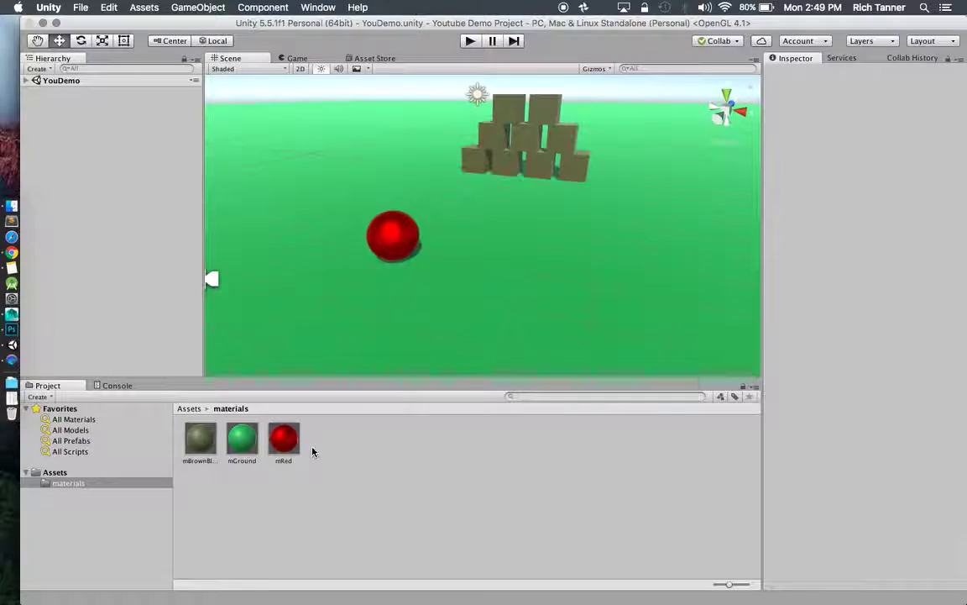
pyautogui.click(520, 136)
pyautogui.click(64, 91)
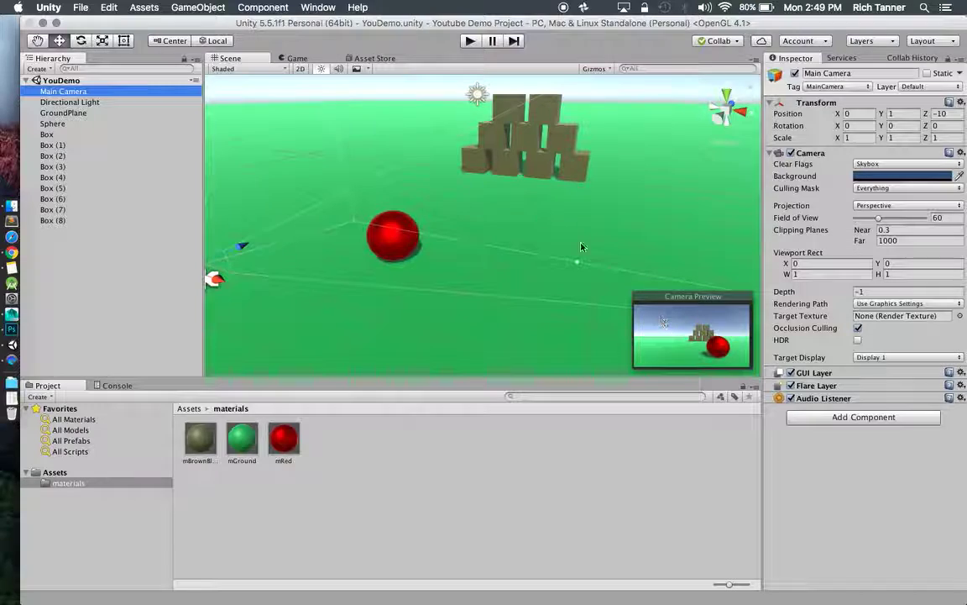
pyautogui.press('super+p')
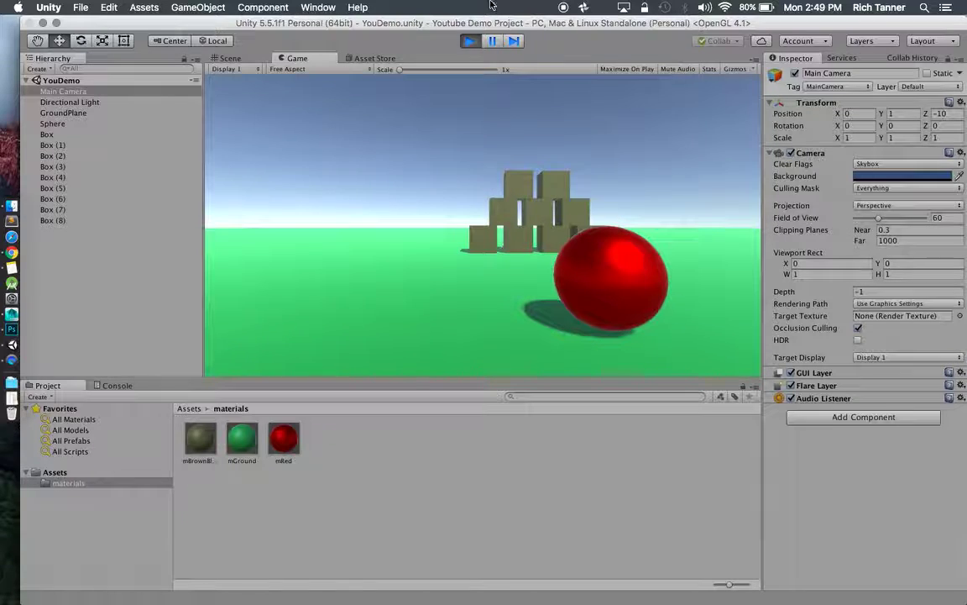
pyautogui.click(470, 40)
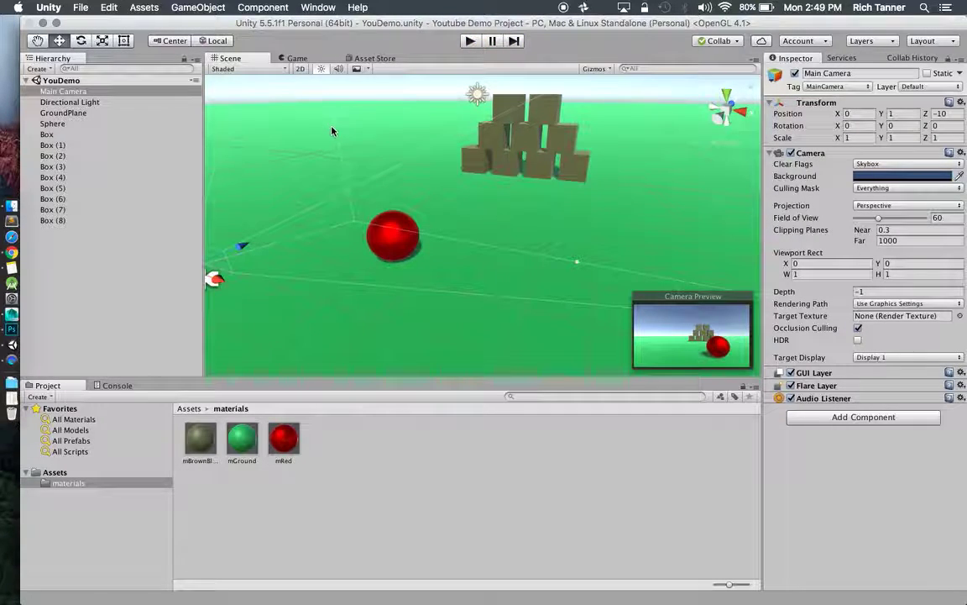